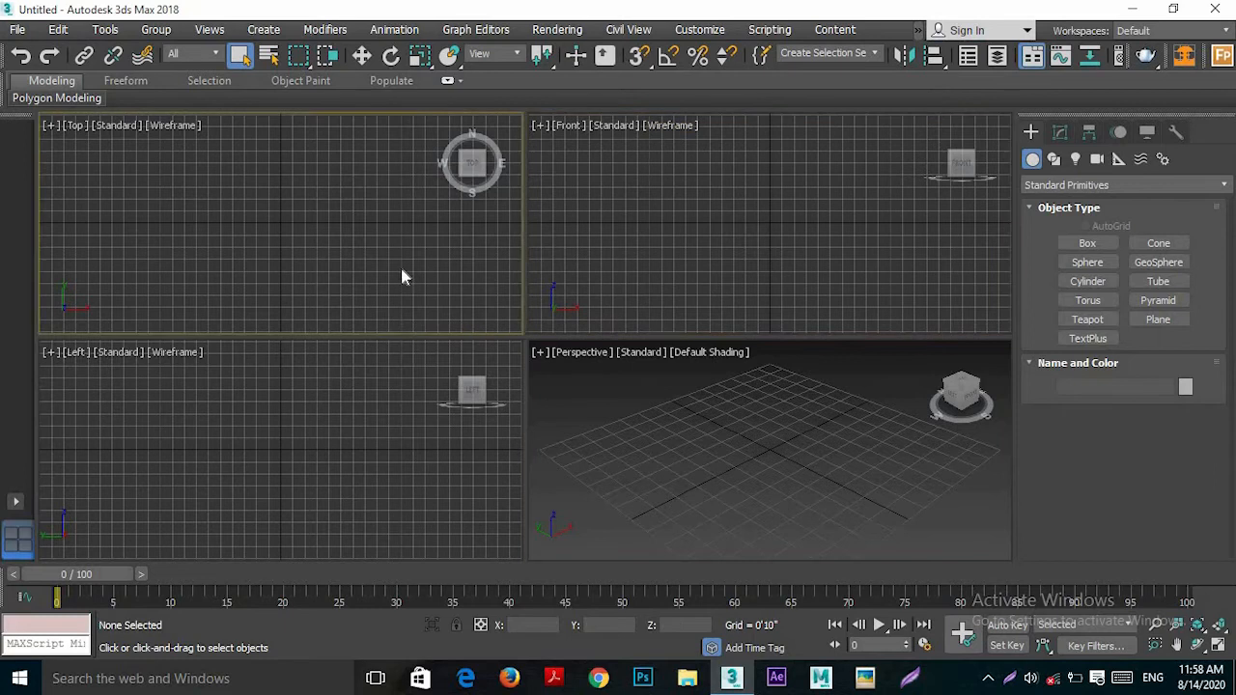
- Maximize the Perspective view and create a flat cylinder near the grid centre, radius about 1'11 9/32" and height about 0'2 29/32"
left_click(341, 462)
left_click(724, 483)
key("alt+w")
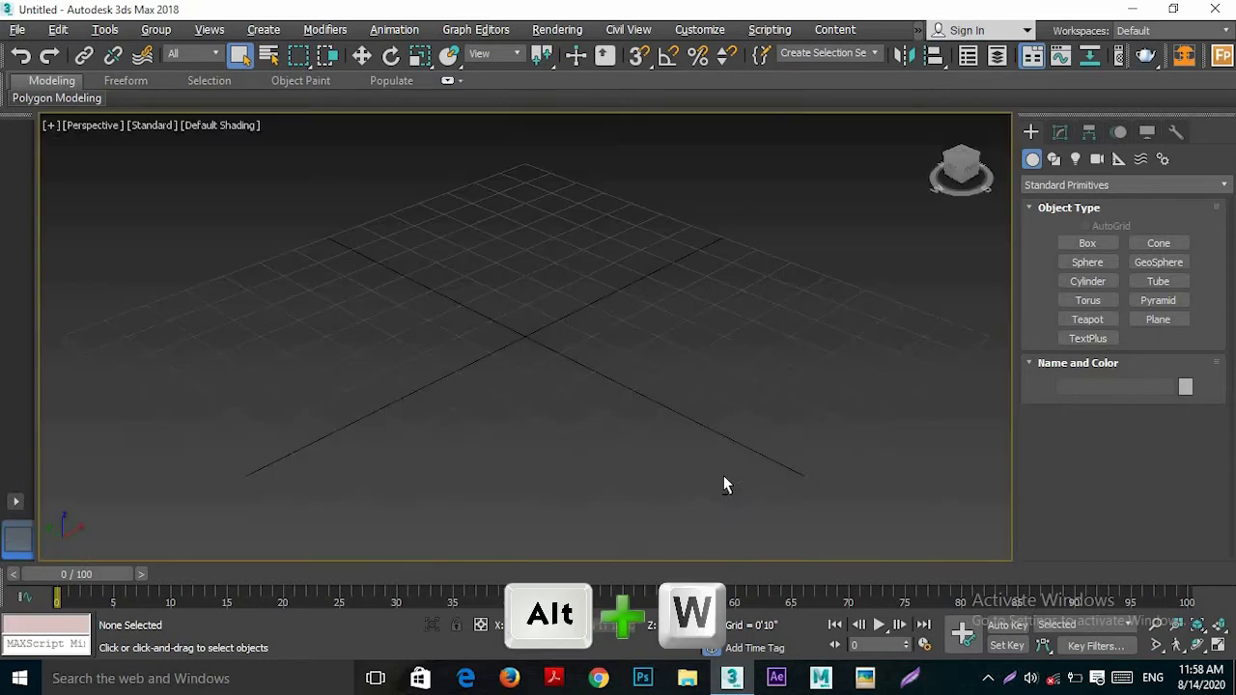
middle_click_drag(611, 394, 550, 365, "alt")
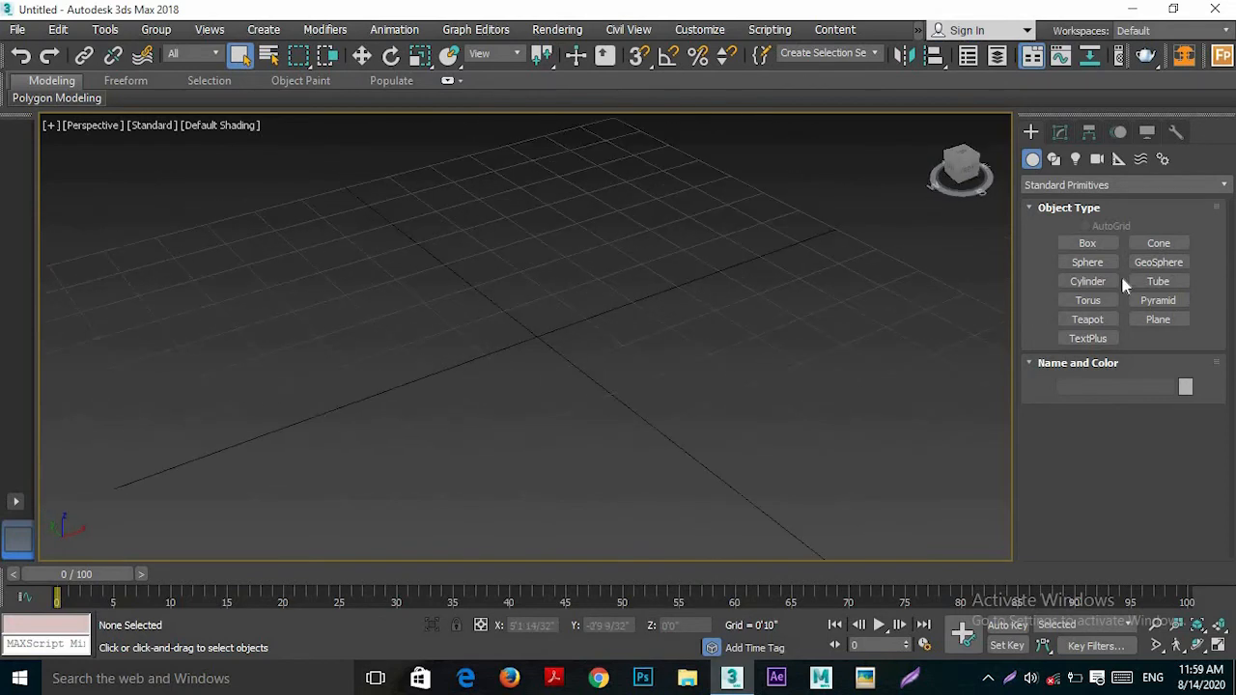
left_click(1092, 281)
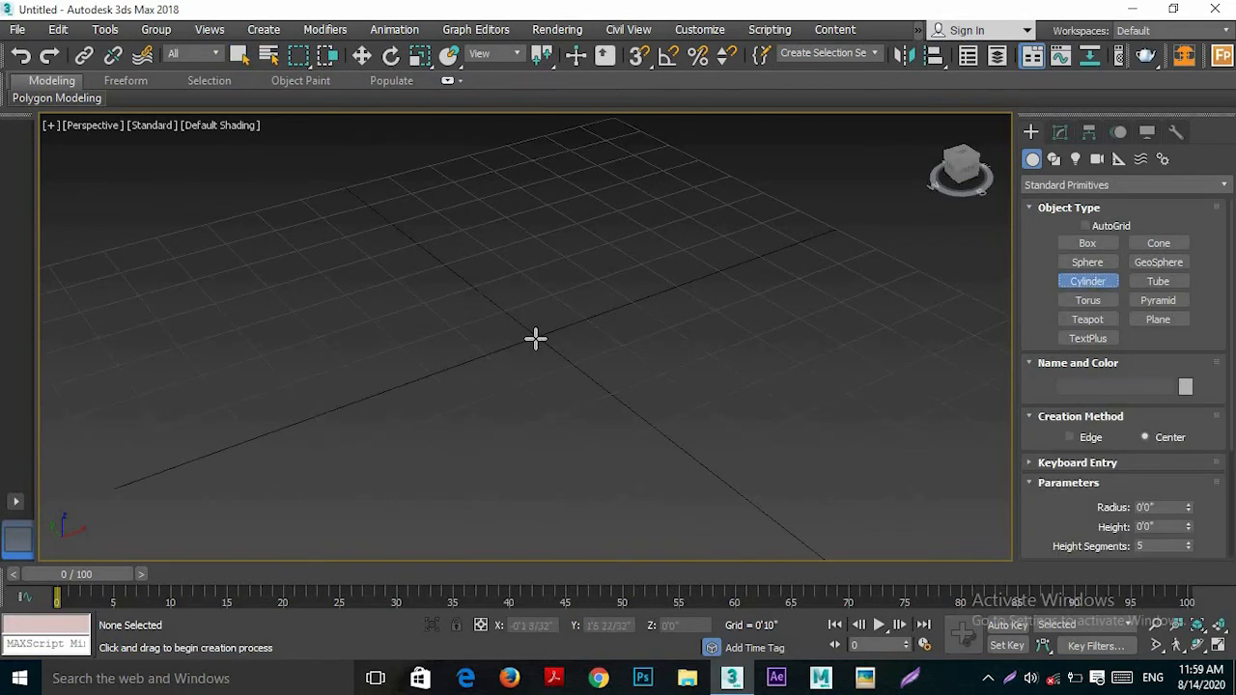
left_click_drag(471, 290, 548, 353)
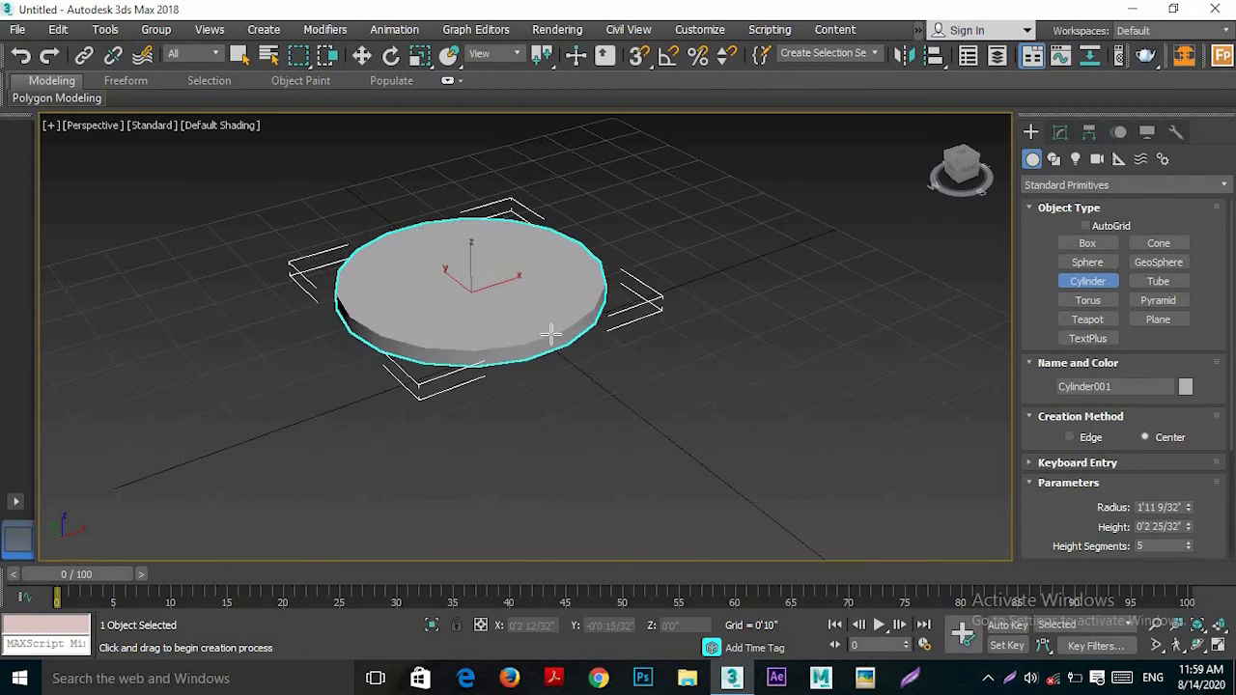
- Move the flat cylinder to the centre of the grid, about X -0'1 9/32", Y 0'0 12/32", and hide its selection brackets
middle_click_drag(551, 333, 626, 364, "alt")
key("w")
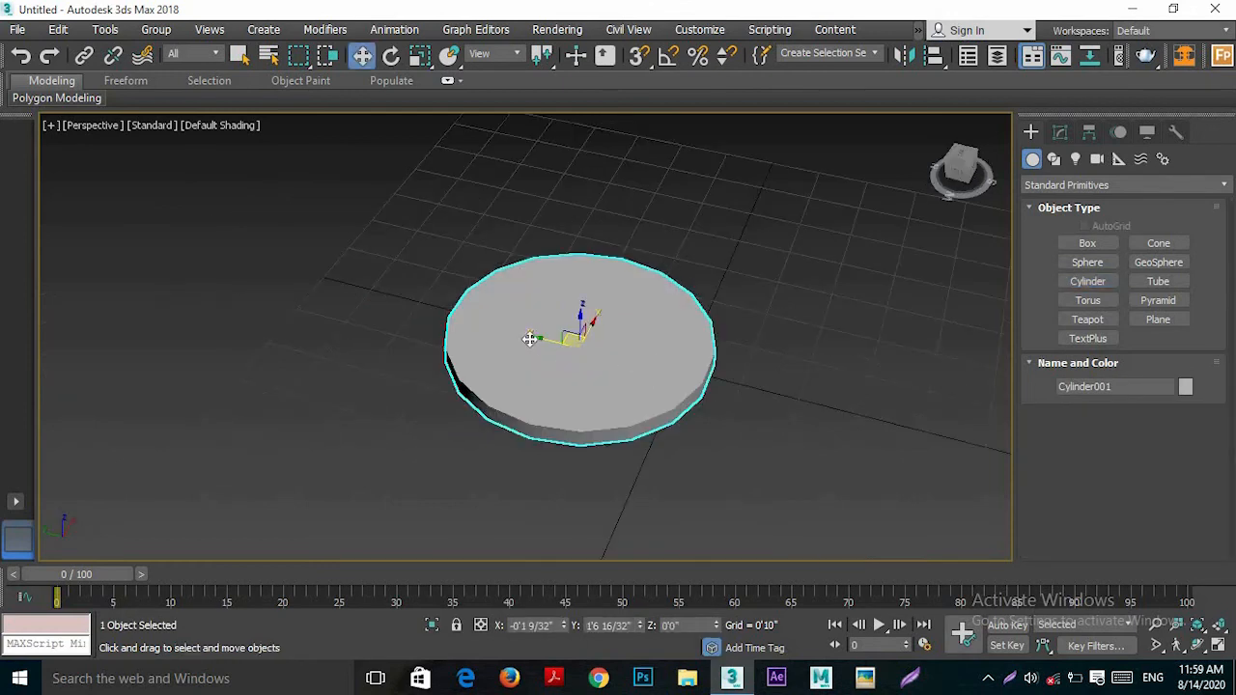
left_click_drag(537, 335, 646, 369)
key("j")
middle_click_drag(645, 368, 567, 328, "alt")
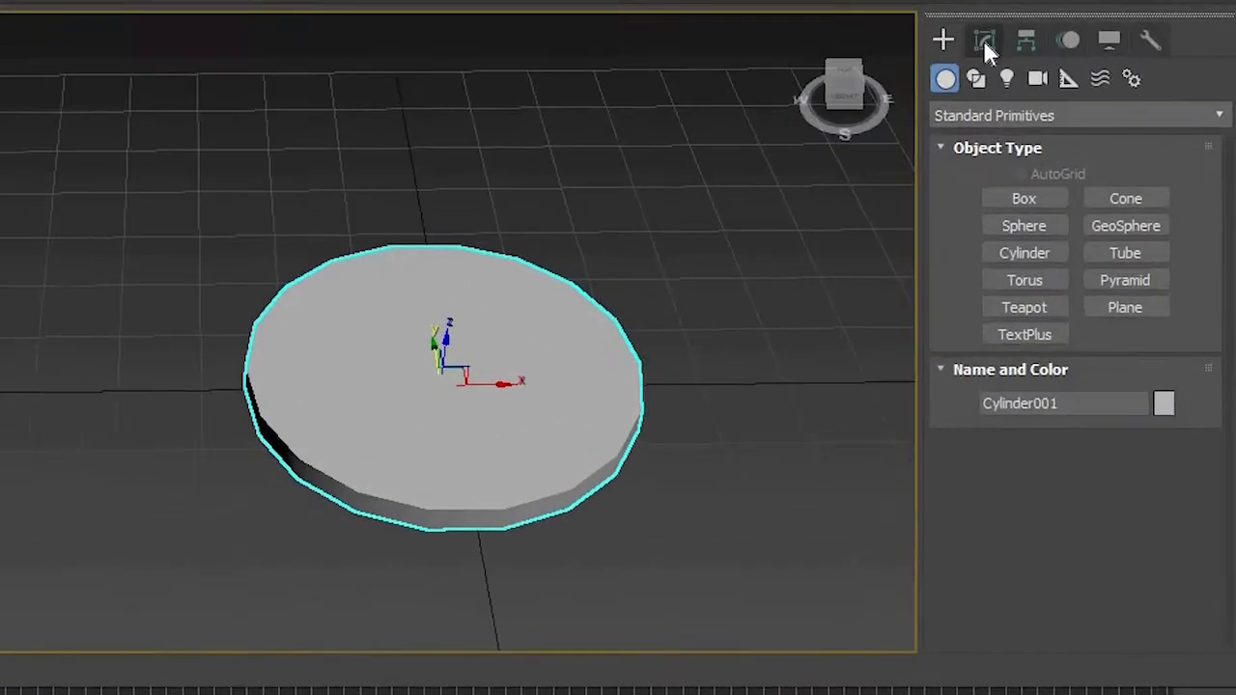
- Set the cylinder's sides to 41 and display edged faces in the view
left_click(1060, 132)
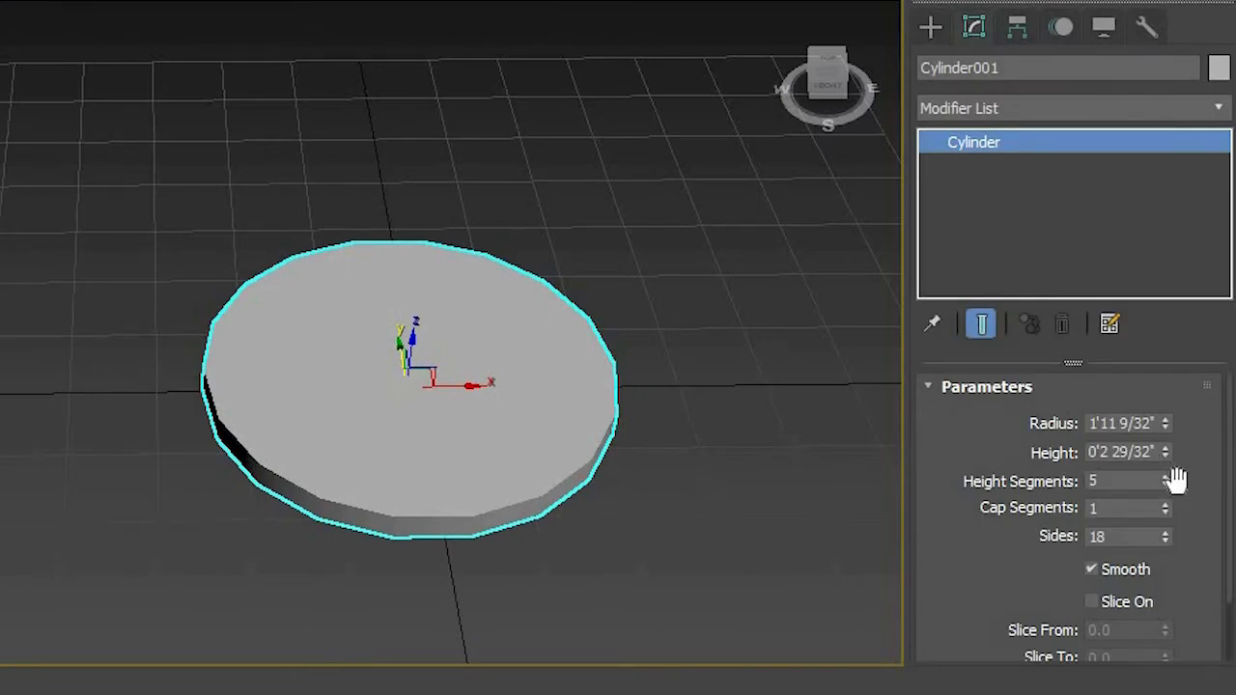
left_click_drag(1167, 542, 1169, 505)
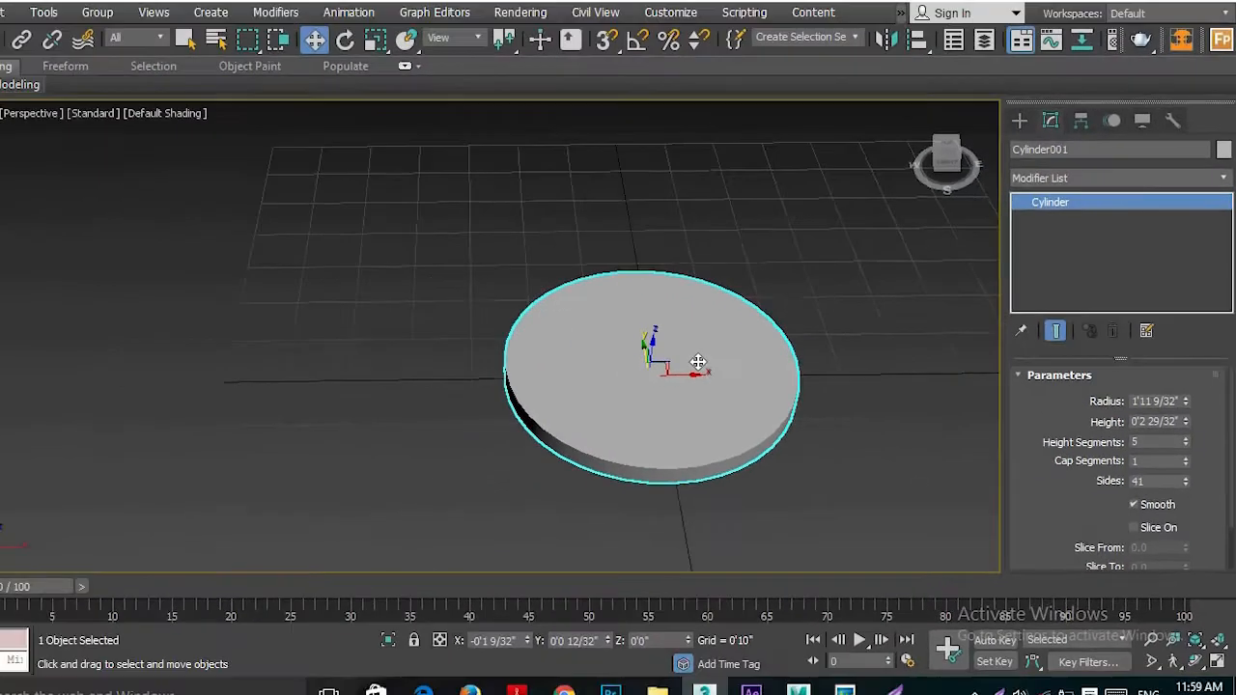
key("F4")
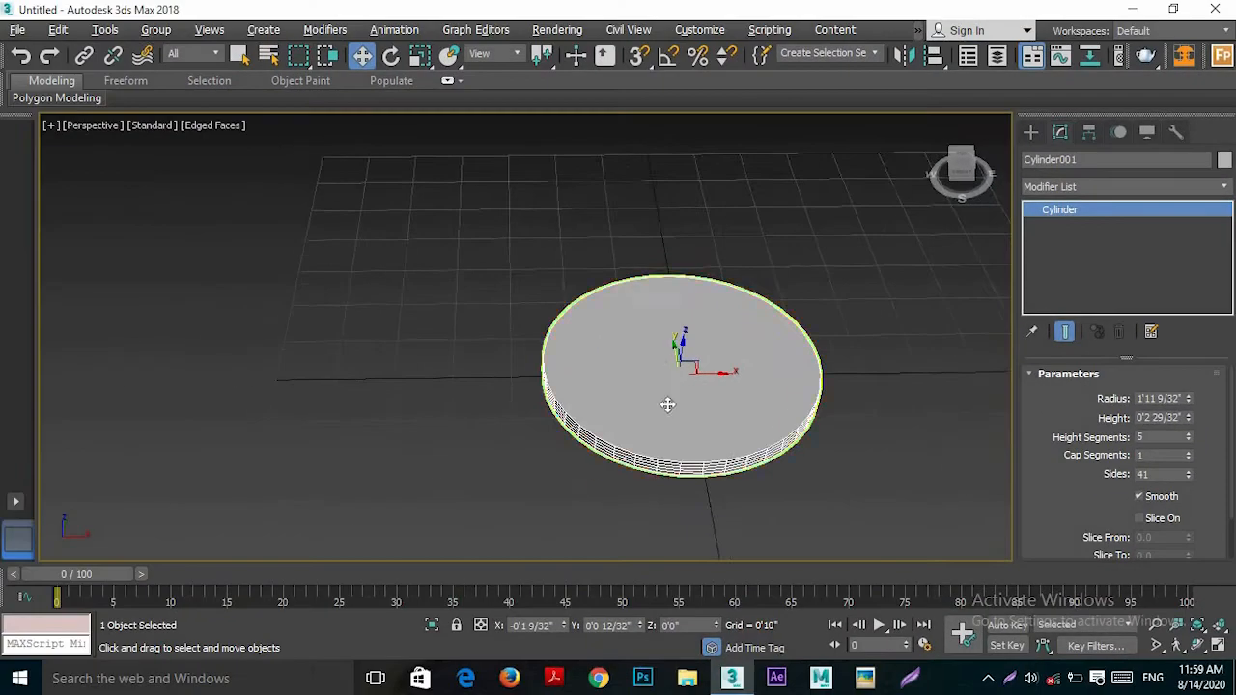
- In the front view, clone the disc straight upward as one copy stacked directly on top of it
middle_click_drag(668, 405, 628, 383, "alt")
scroll(629, 384, "down", 2)
key("f")
scroll(536, 290, "up", 5)
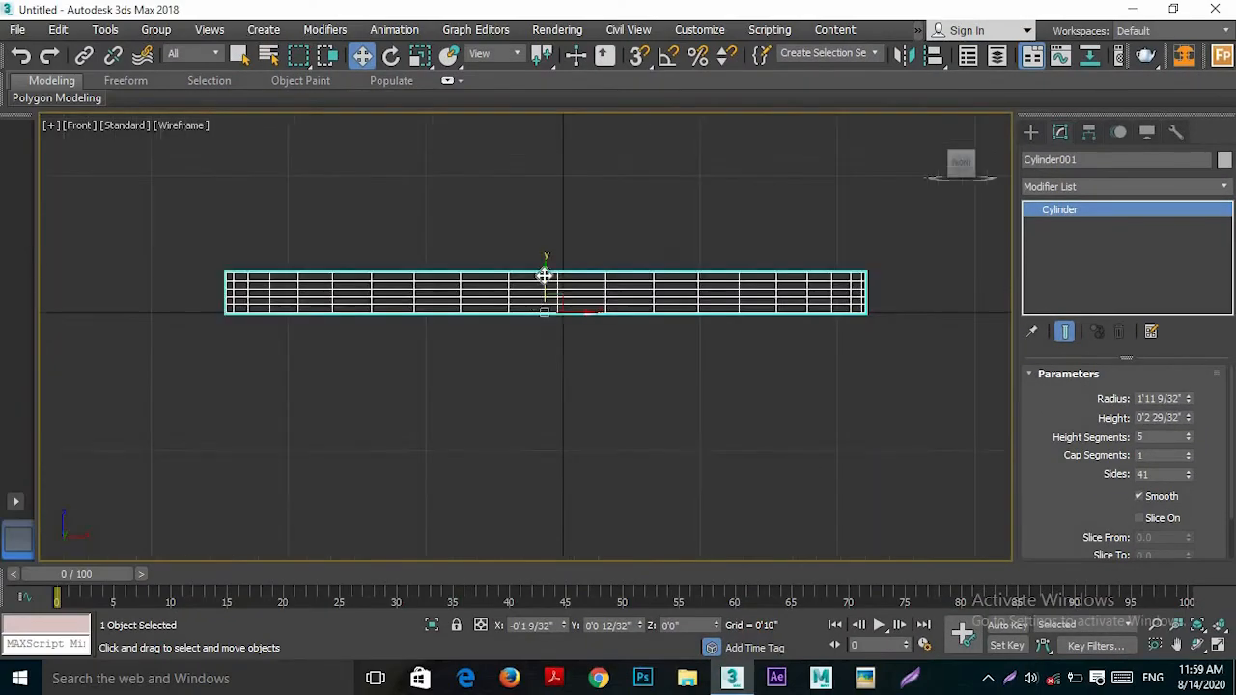
middle_click_drag(544, 268, 555, 384)
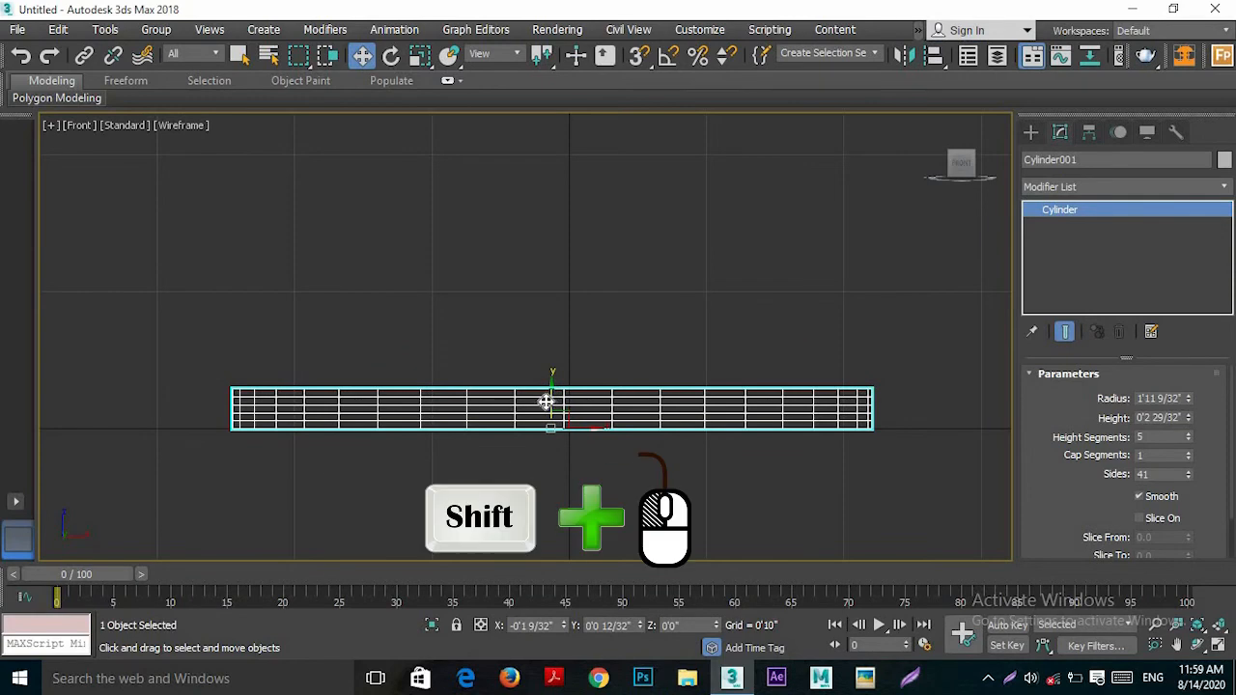
mouse_move(549, 402)
left_mouse_down("shift")
mouse_move(560, 336)
mouse_move(560, 360)
left_mouse_up("shift")
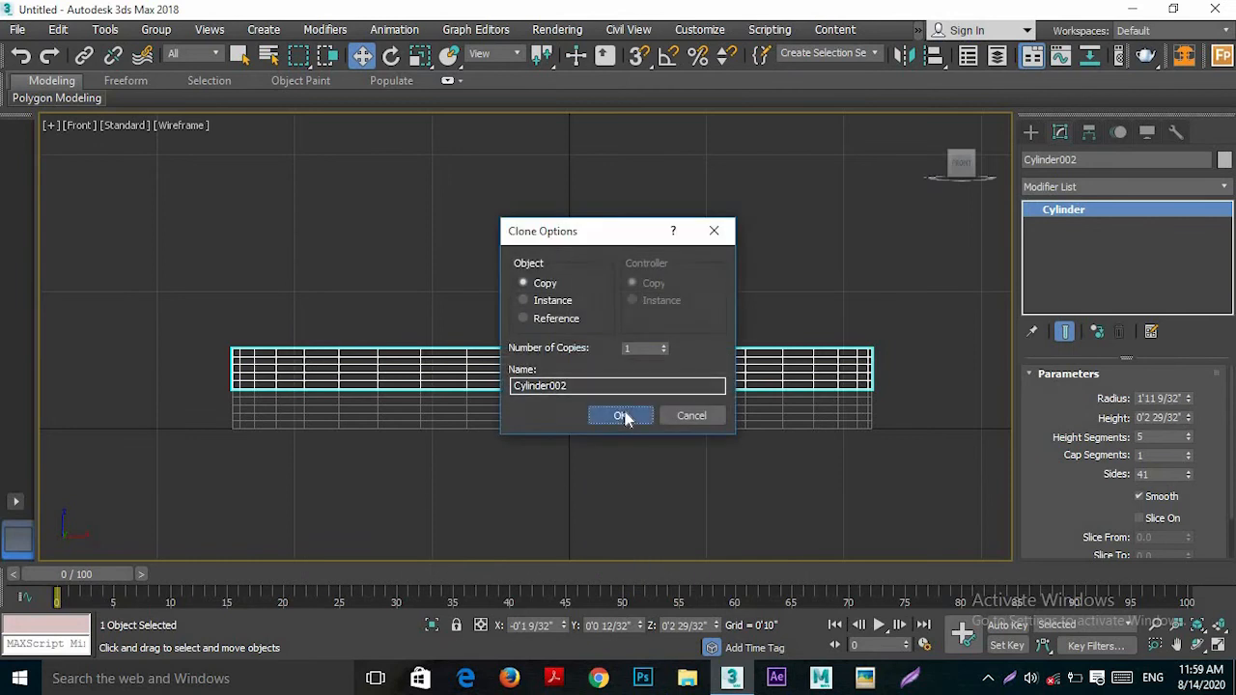
left_click(624, 415)
- Reduce the upper disc's radius to 1'6 20/32" to form the second tier of the base
key("p")
middle_click_drag(668, 389, 637, 387, "alt")
scroll(656, 376, "up", 1)
scroll(616, 394, "up", 3)
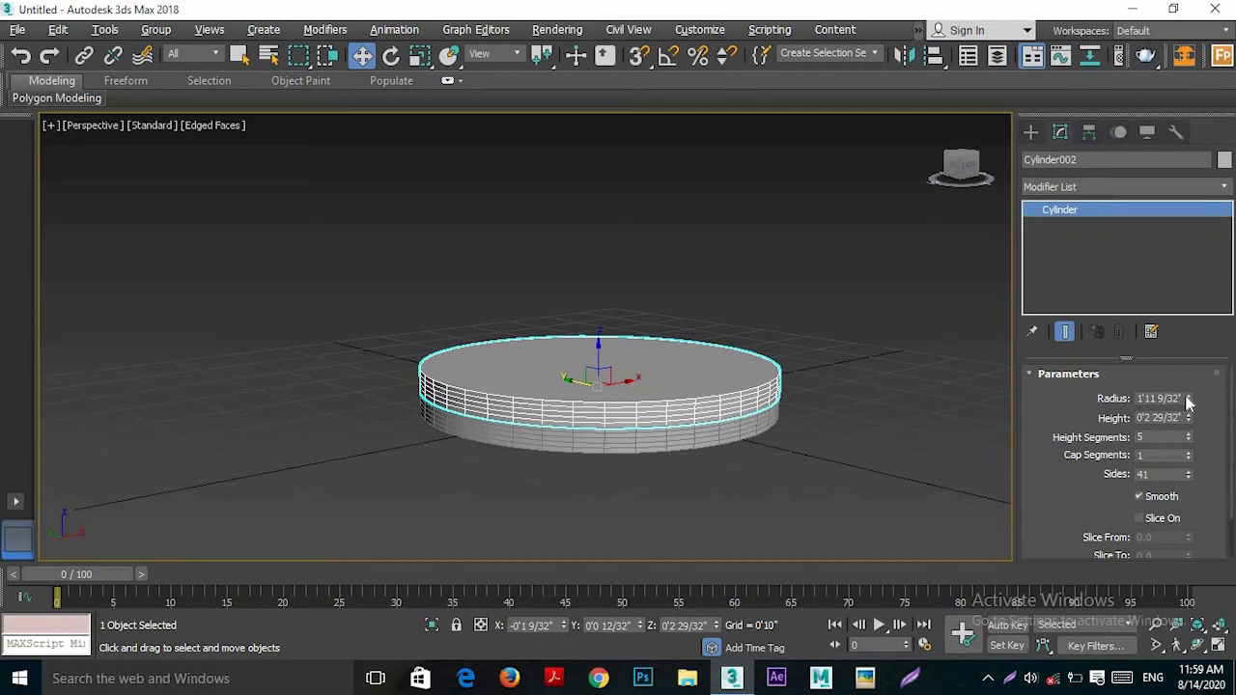
left_click_drag(1189, 402, 1191, 416)
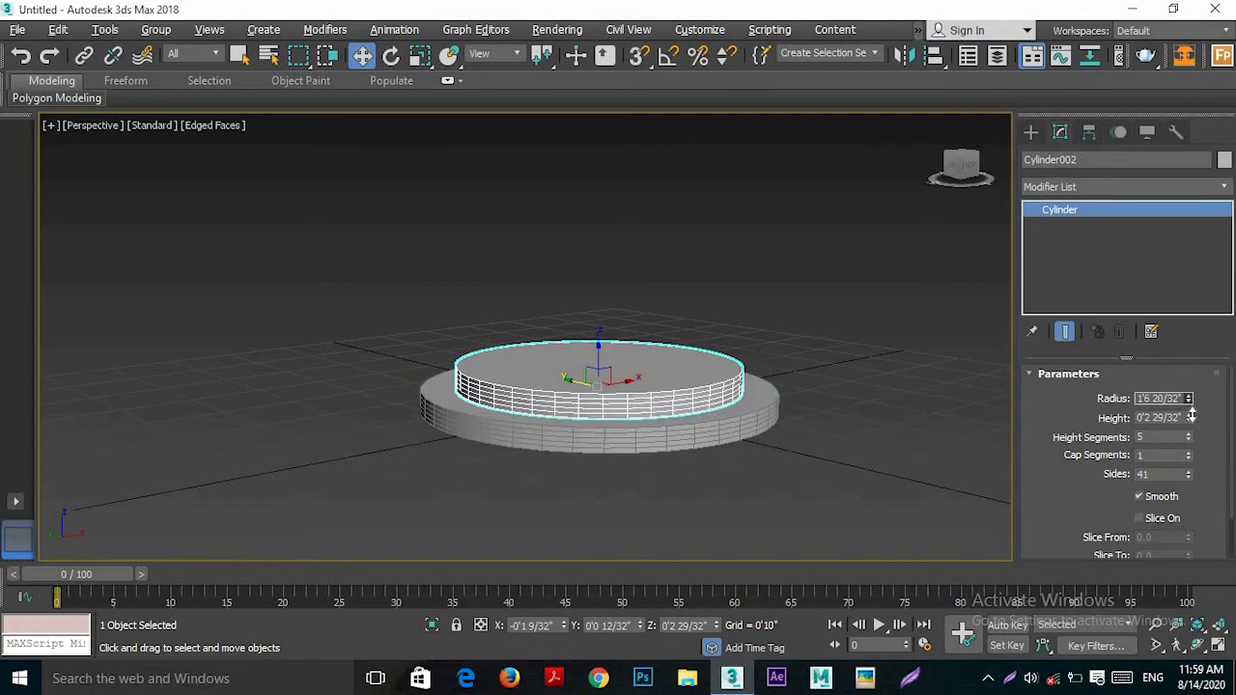
- In the front view, clone the second disc upward as a copy resting on top of it, at about Z 0'5 28/32"
mouse_move(836, 396)
middle_mouse_down("alt")
mouse_move(808, 455)
mouse_move(836, 403)
middle_mouse_up("alt")
key("f")
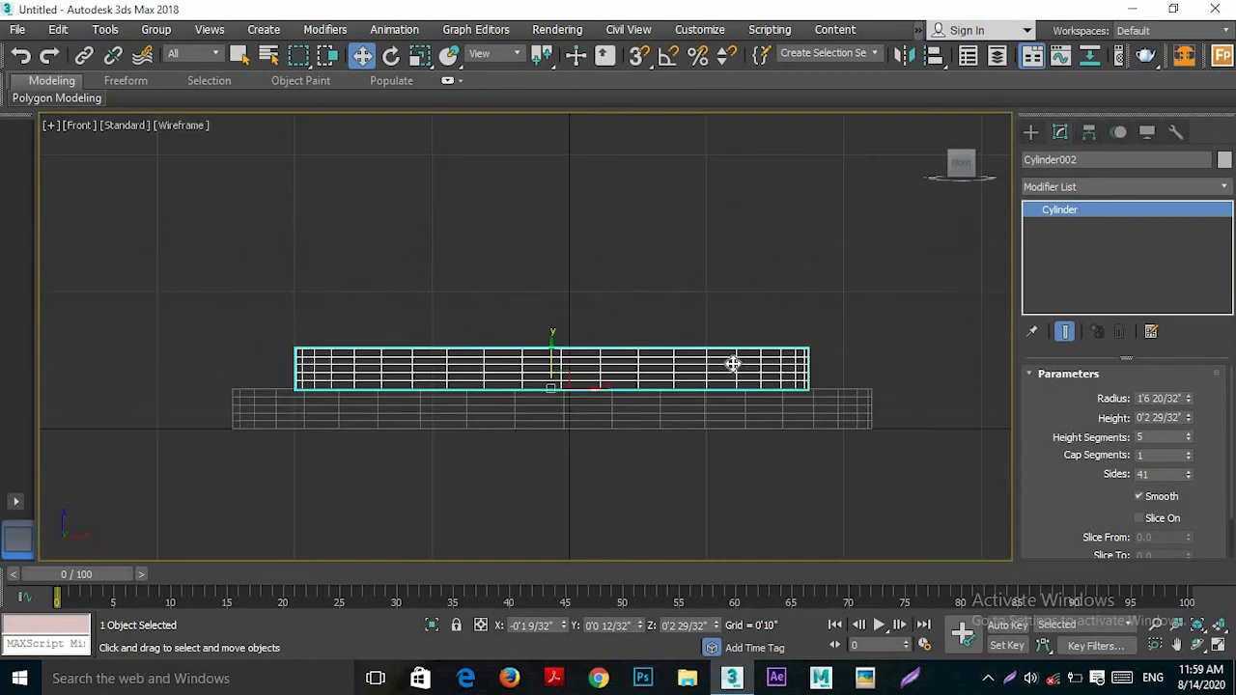
mouse_move(561, 353)
left_mouse_down("shift")
mouse_move(555, 298)
mouse_move(559, 317)
left_mouse_up("shift")
left_click(615, 420)
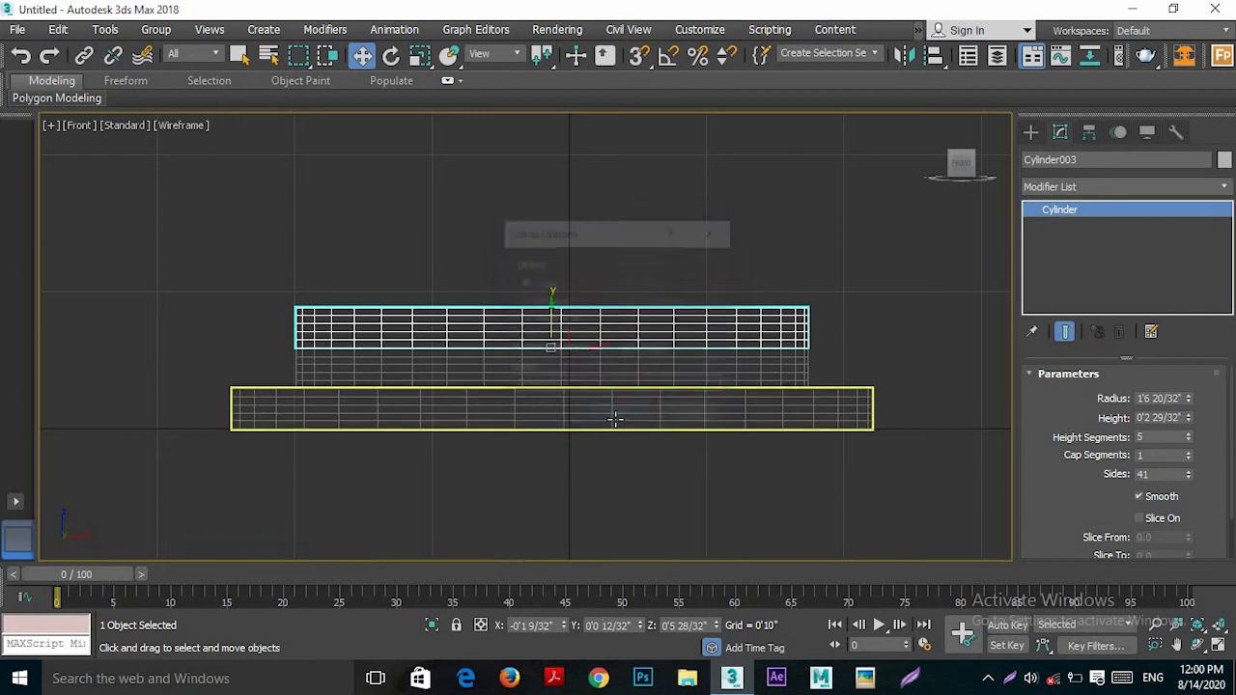
- Reduce the topmost disc's radius to 1'1 7/32" to form the third tier of the base
key("p")
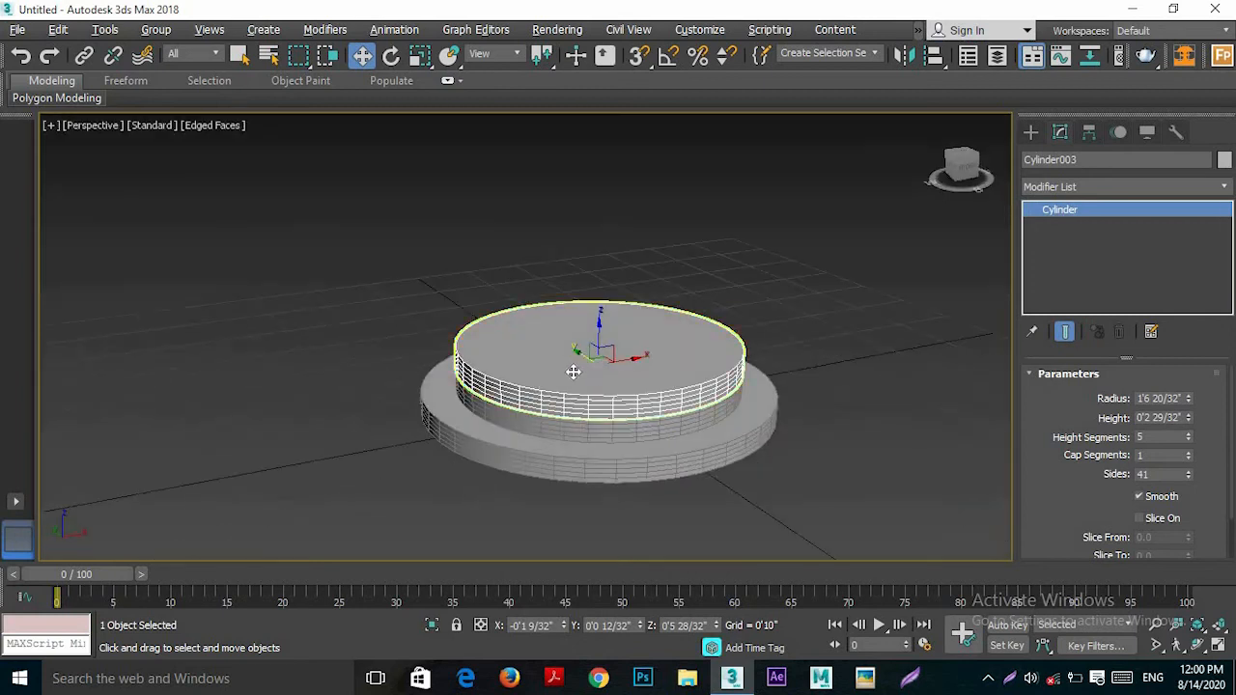
scroll(587, 353, "up", 3)
middle_click_drag(612, 363, 615, 359, "alt")
left_click_drag(1189, 404, 1185, 425)
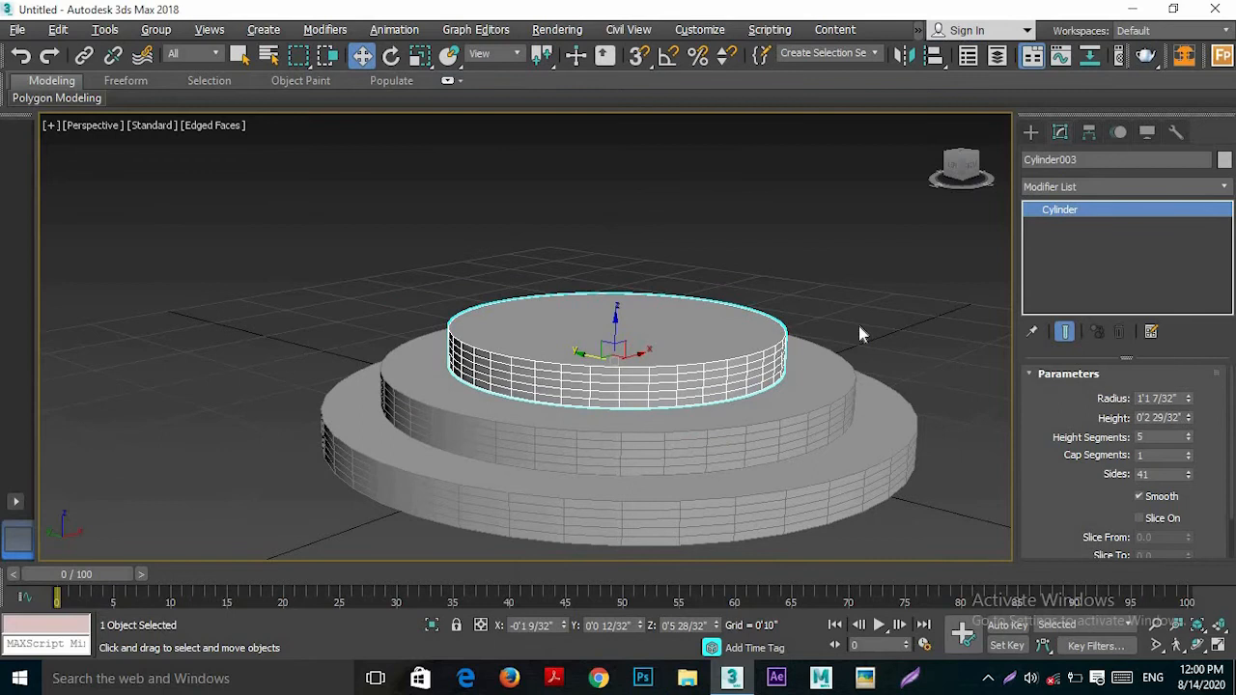
- Create a tall thin cylinder as a pole over the stepped base, radius about 0'1 18/32" and height about 5'8 6/32"
middle_click_drag(839, 360, 695, 357, "alt")
scroll(622, 368, "down", 5)
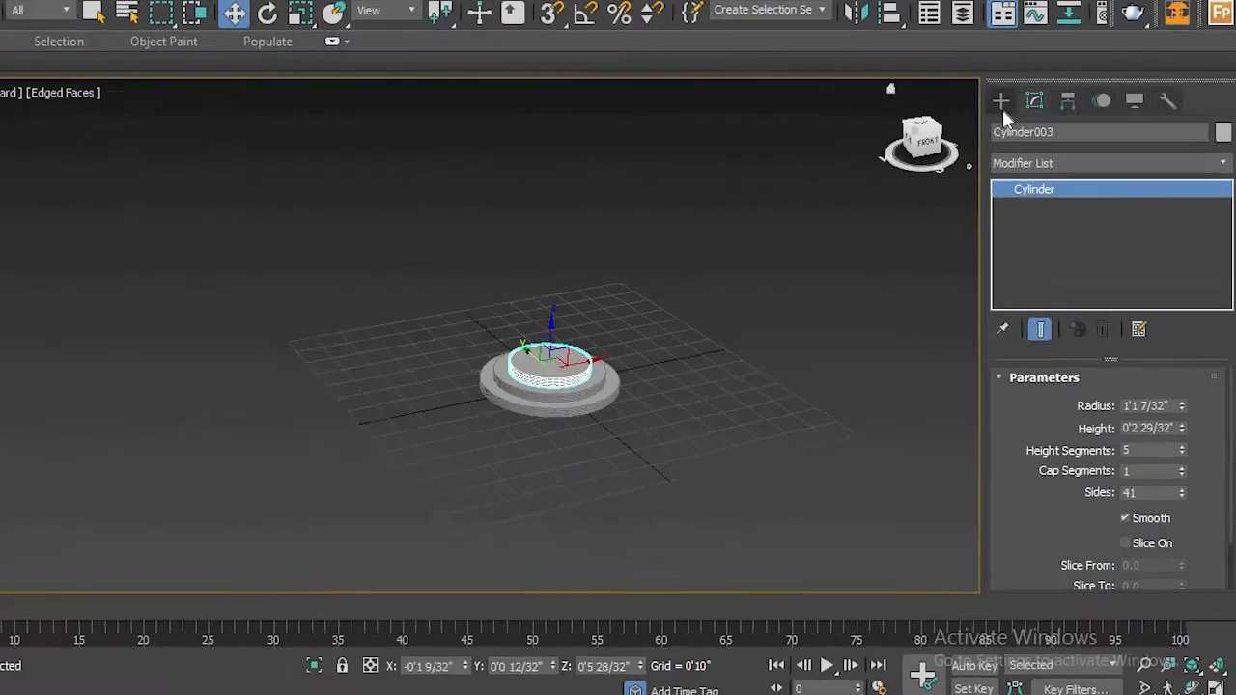
left_click(1031, 133)
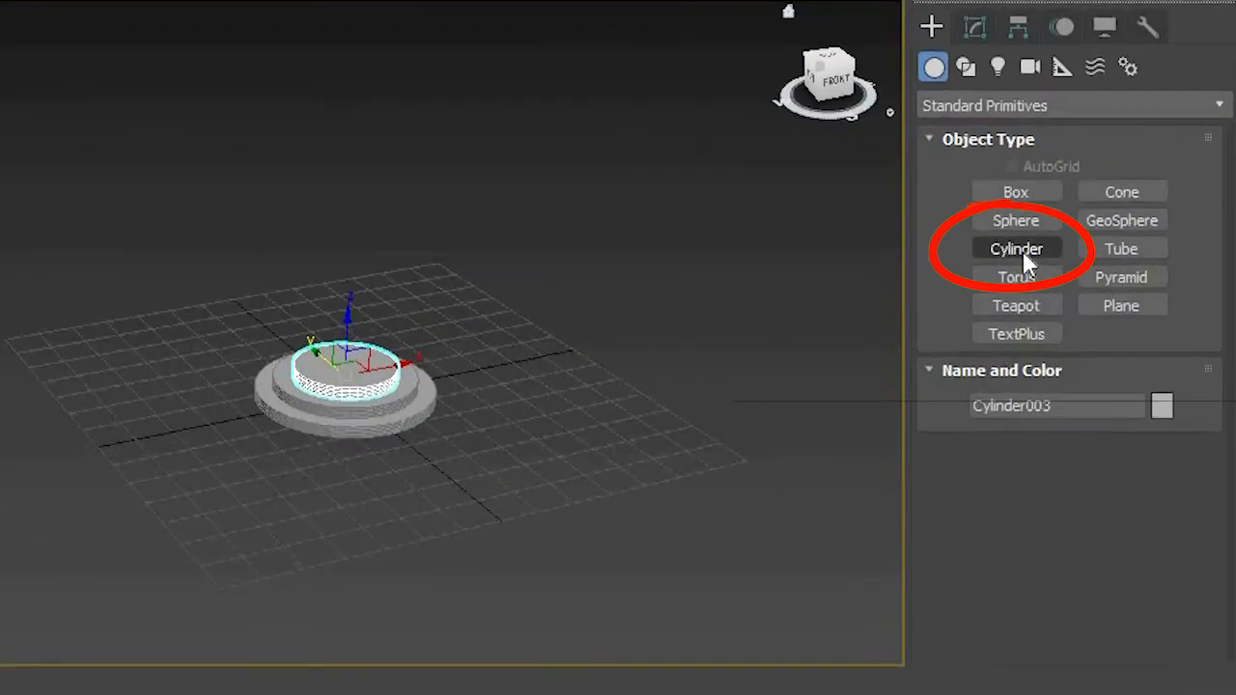
left_click(1016, 250)
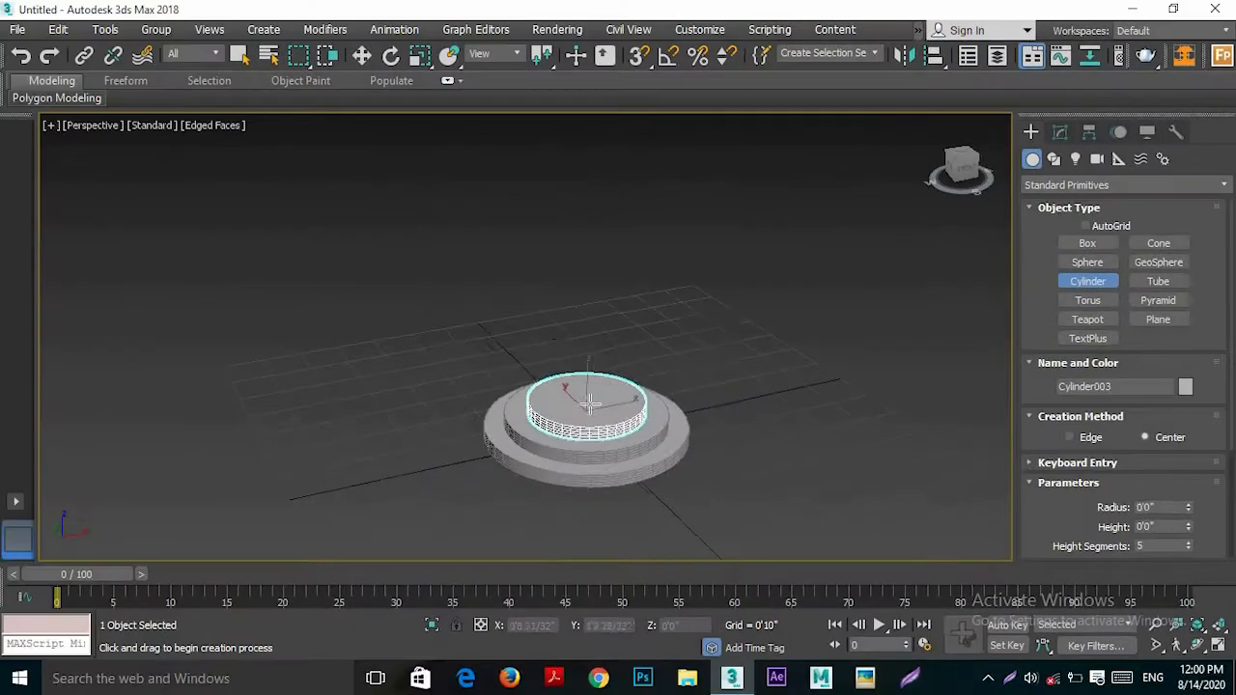
mouse_move(589, 404)
left_mouse_down()
mouse_move(584, 320)
mouse_move(602, 407)
mouse_move(590, 406)
left_mouse_up()
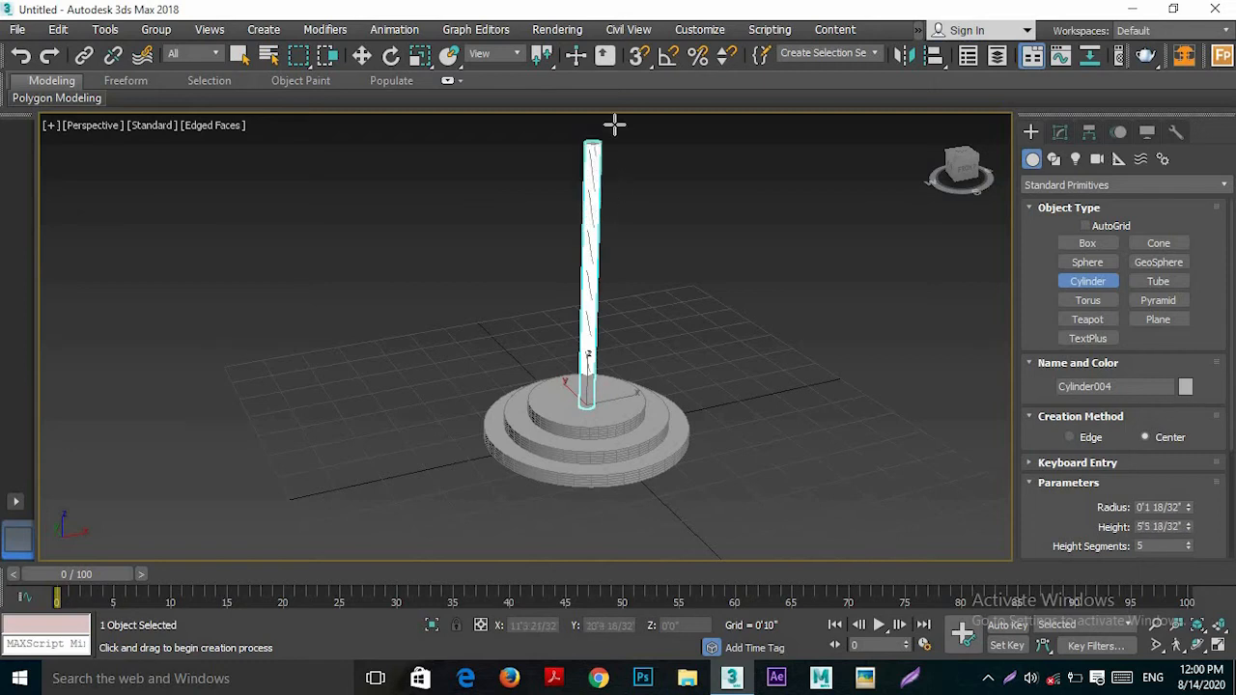
left_click(612, 158)
- In the top view, move the pole to the centre of the three concentric discs
key("t")
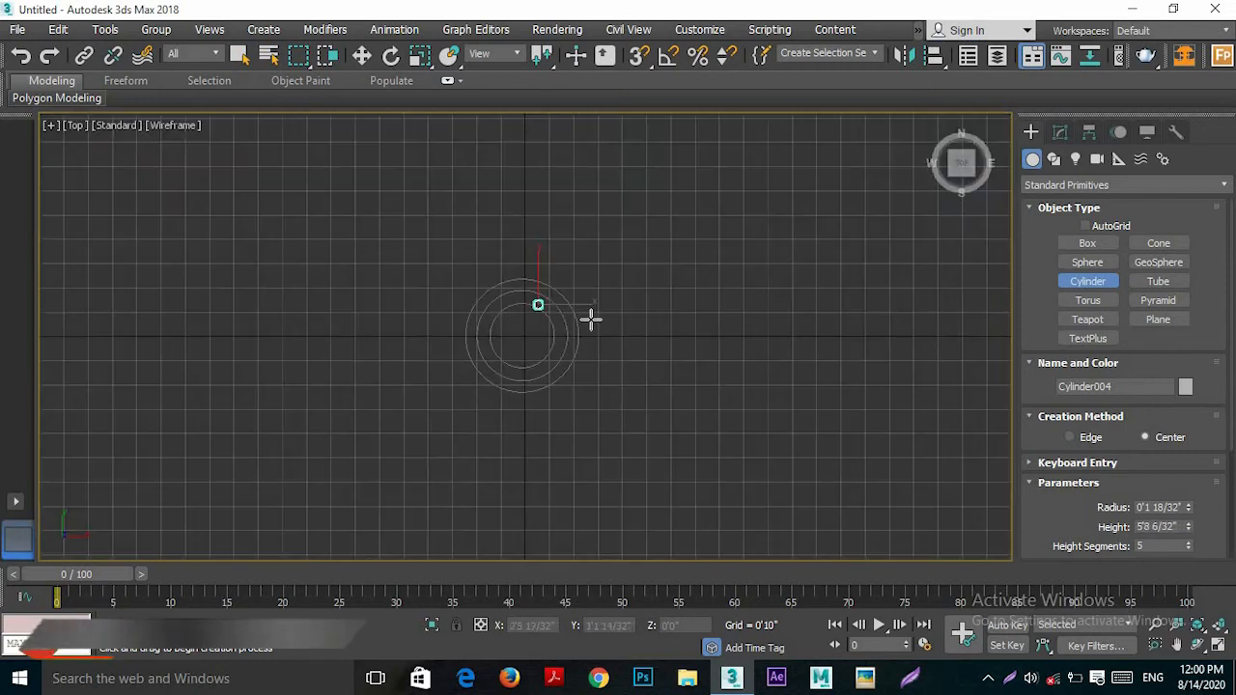
scroll(528, 307, "up", 5)
key("w")
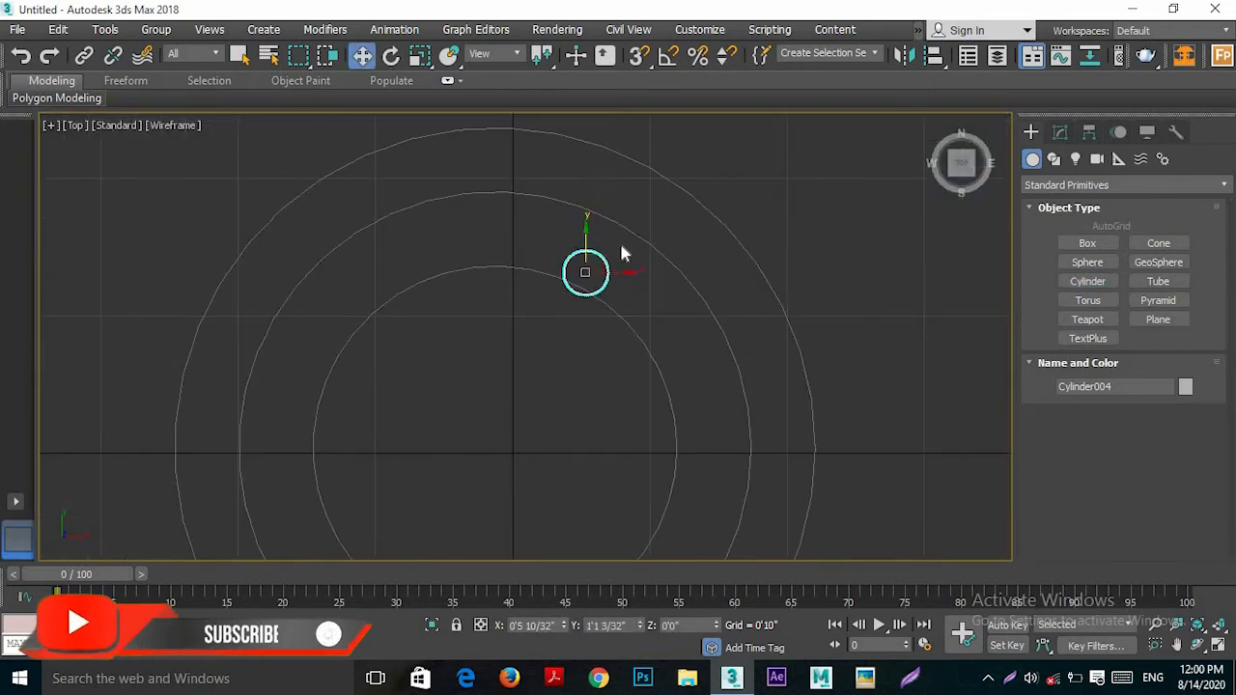
left_click_drag(602, 267, 508, 435)
- In the Perspective view, select only the pole and raise it vertically until its bottom end sits at the topmost disc
key("p")
key("ctrl+a")
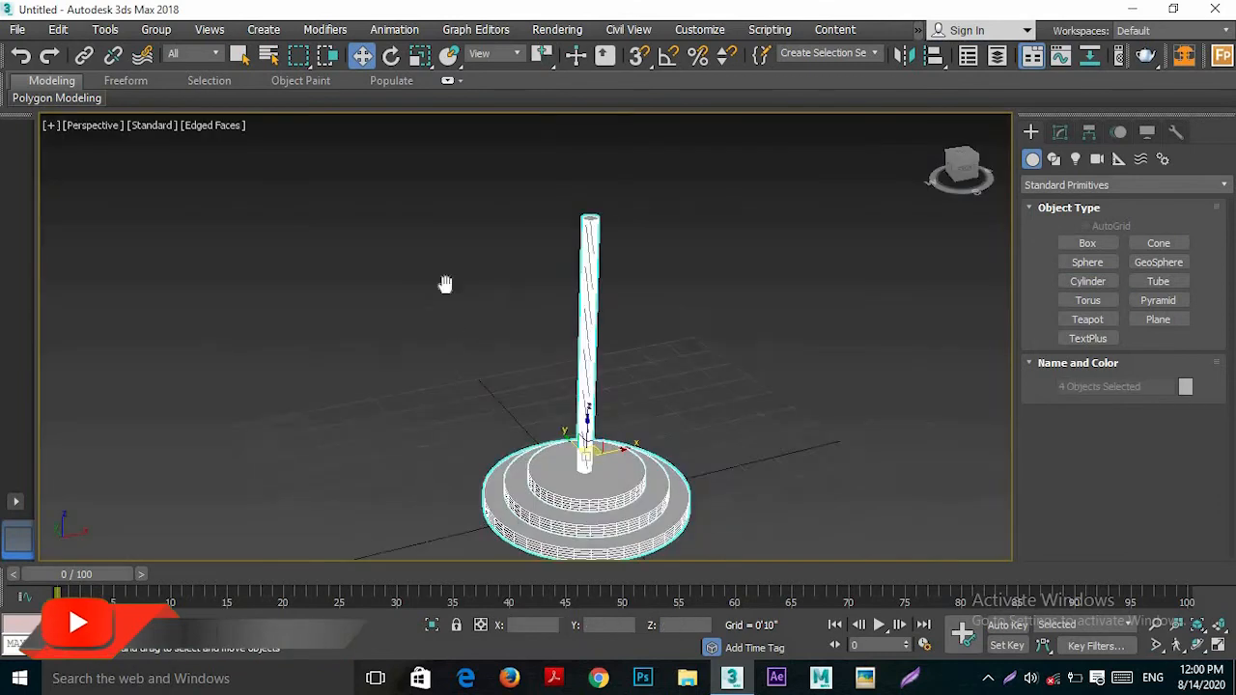
middle_click_drag(447, 285, 428, 197)
left_click(742, 324)
left_click(564, 310)
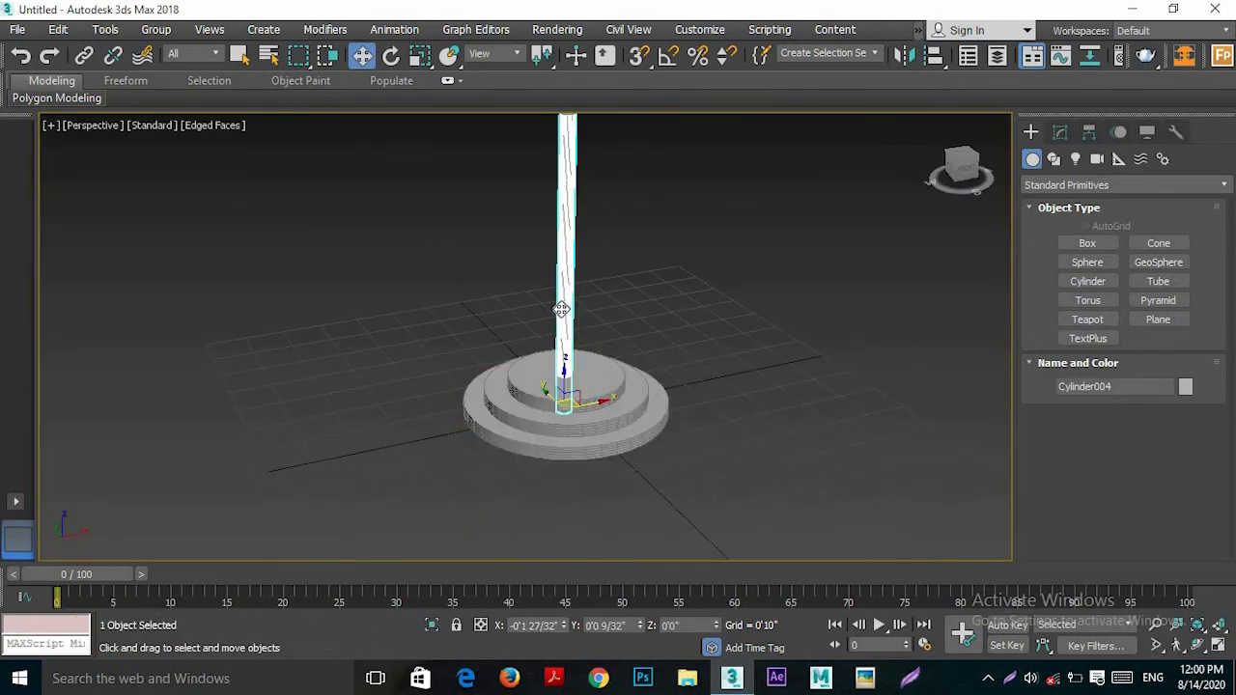
middle_click_drag(564, 311, 574, 384)
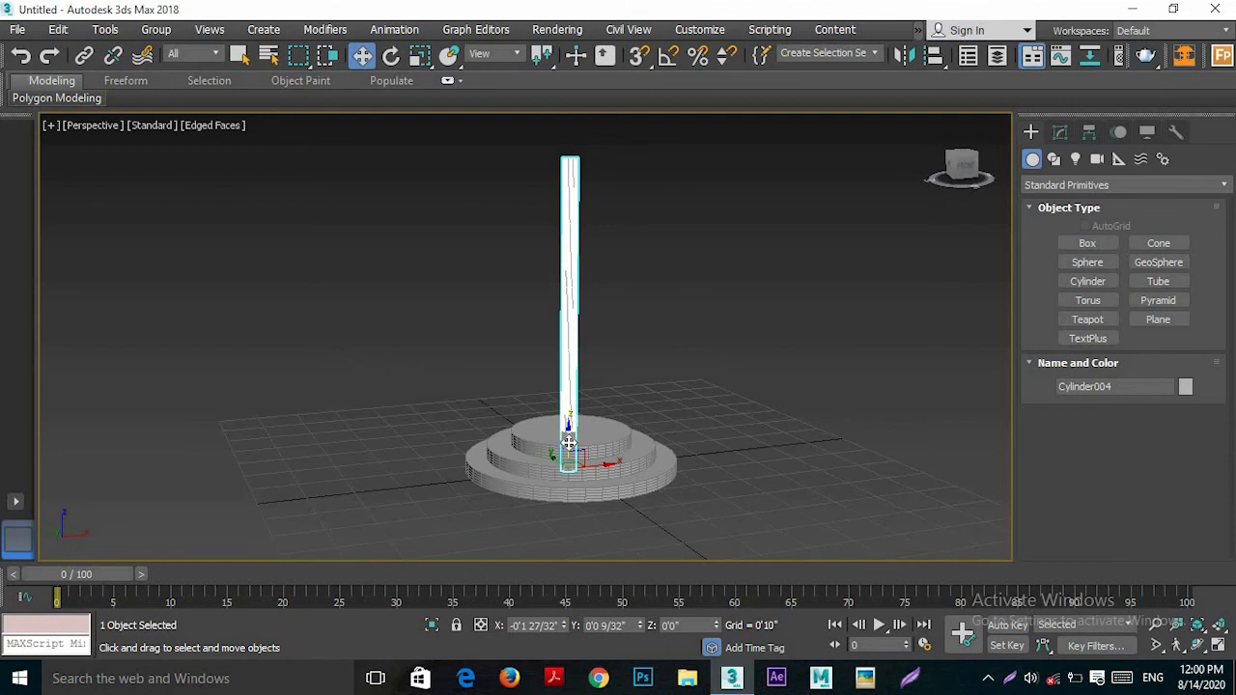
left_click_drag(569, 443, 565, 412)
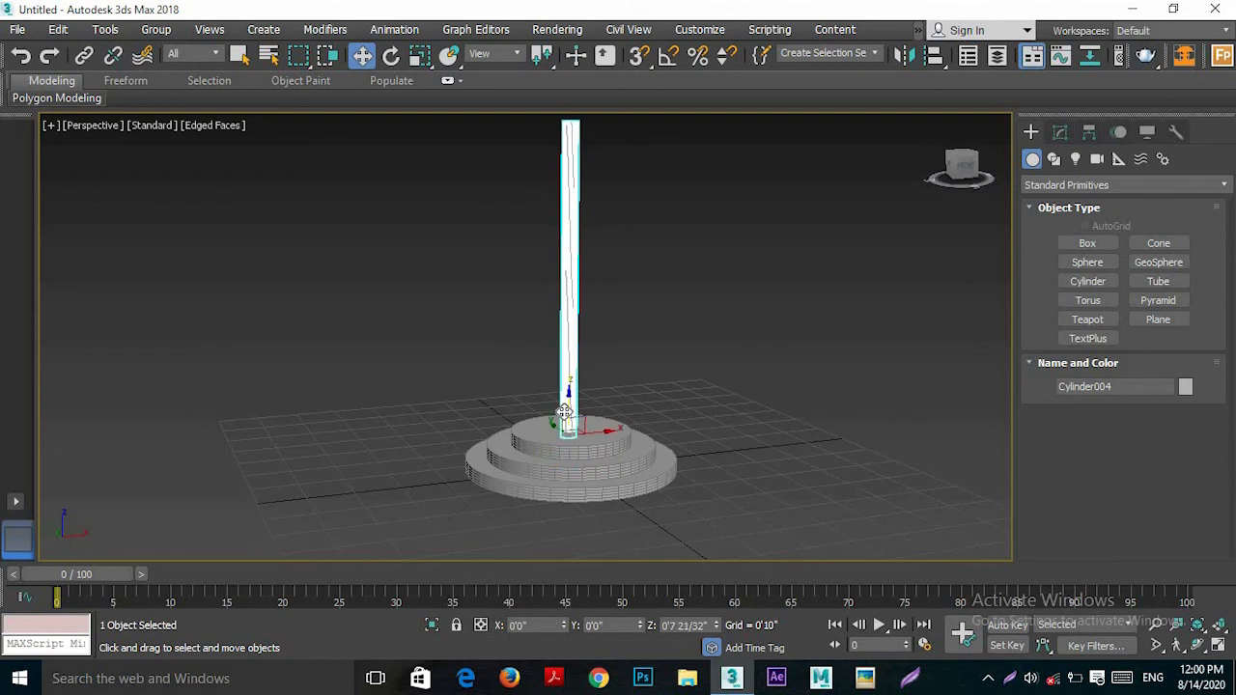
- Thin the pole to a radius of 0'0 15/32" and turn off the edged-faces display
middle_click_drag(577, 389, 544, 447, "alt")
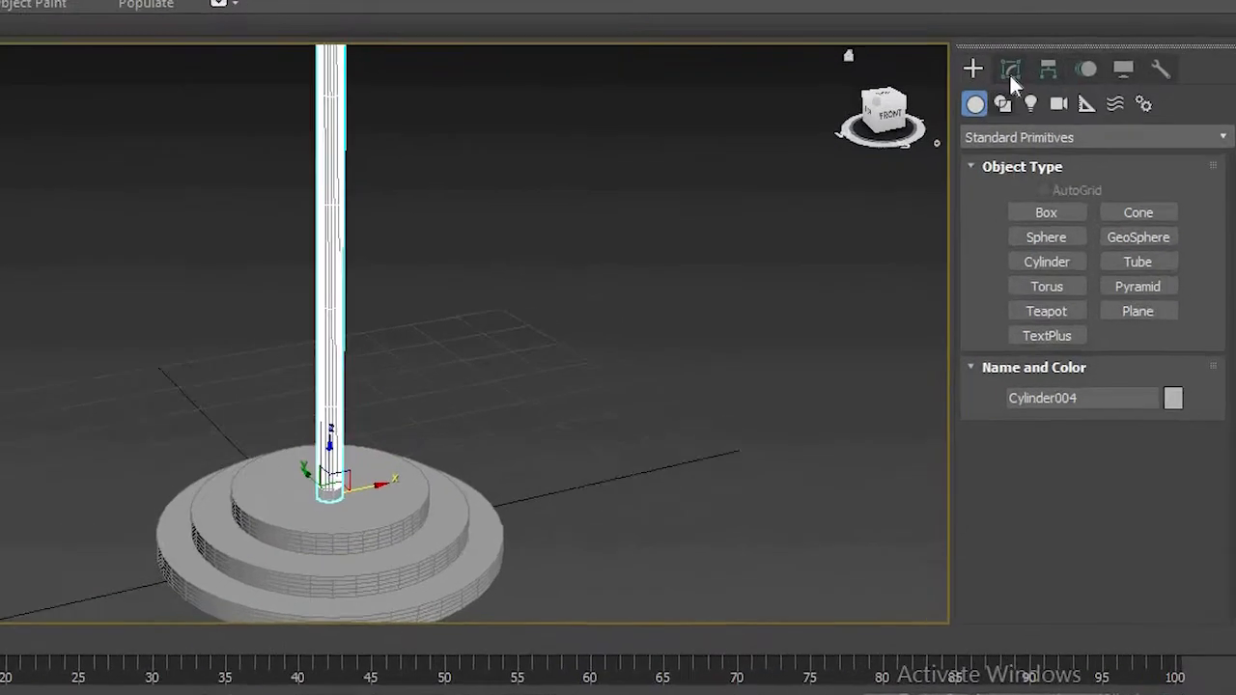
left_click(1010, 70)
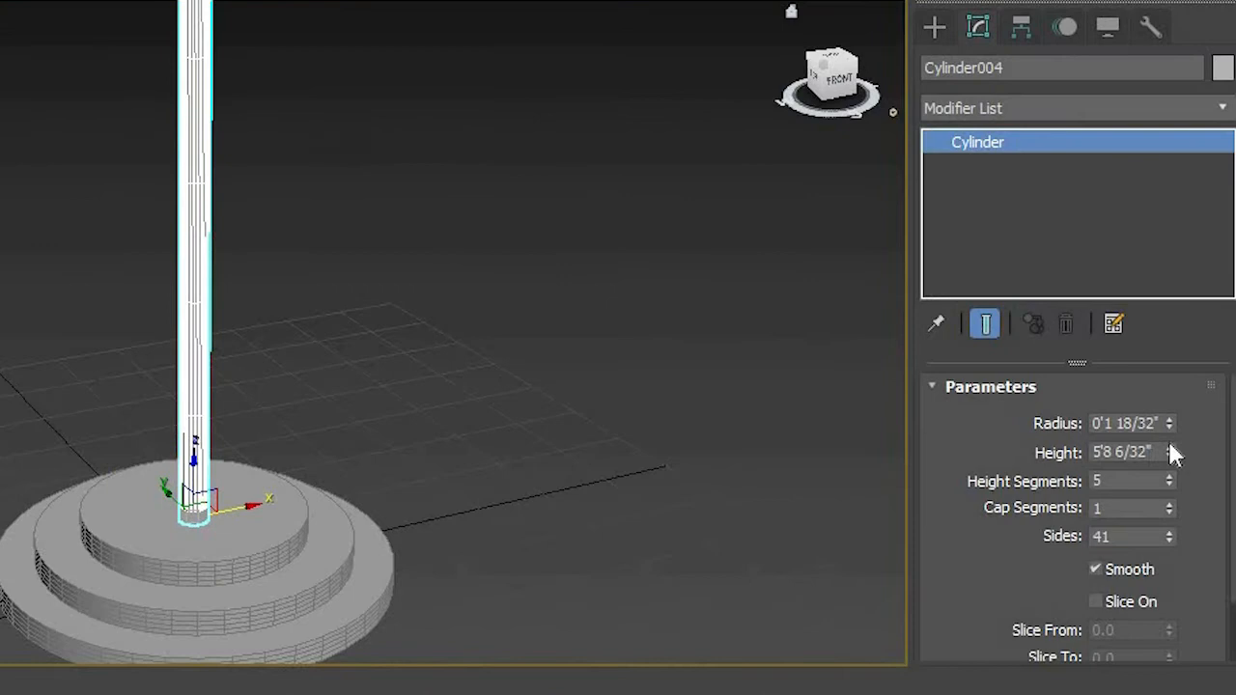
left_click_drag(1171, 423, 1183, 516)
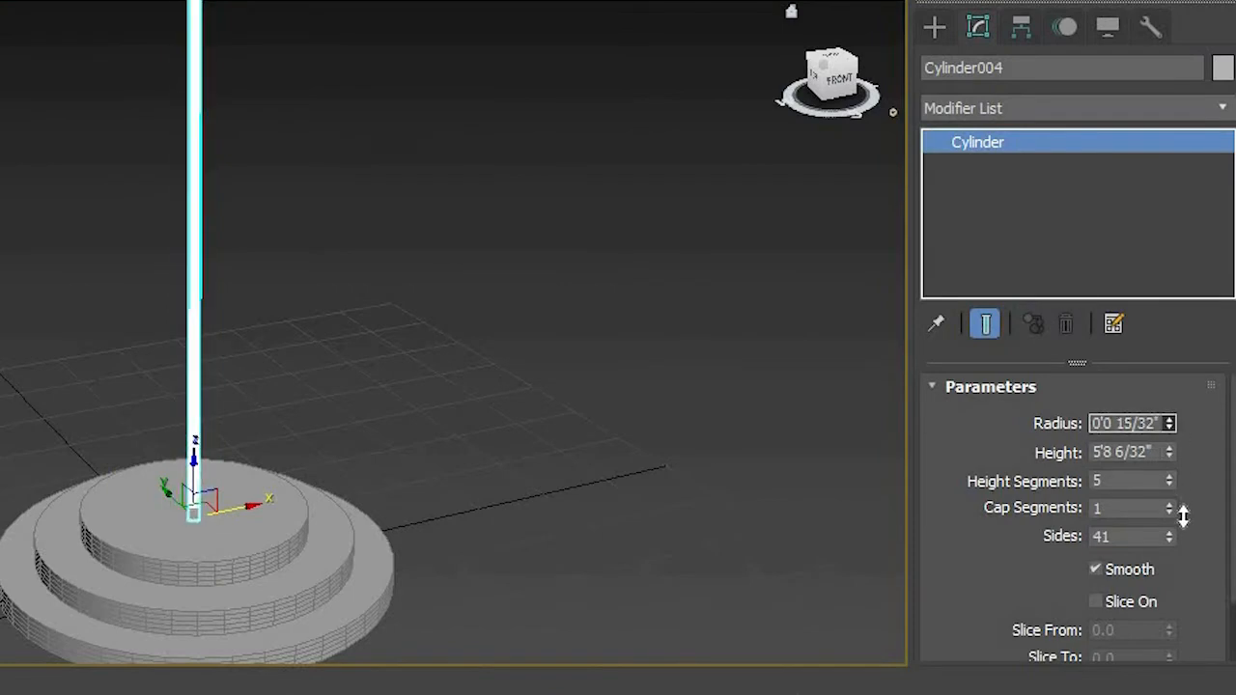
key("F4")
- Increase the pole's height to 9'1 8/32"
middle_click_drag(422, 501, 416, 465)
scroll(329, 468, "down", 3)
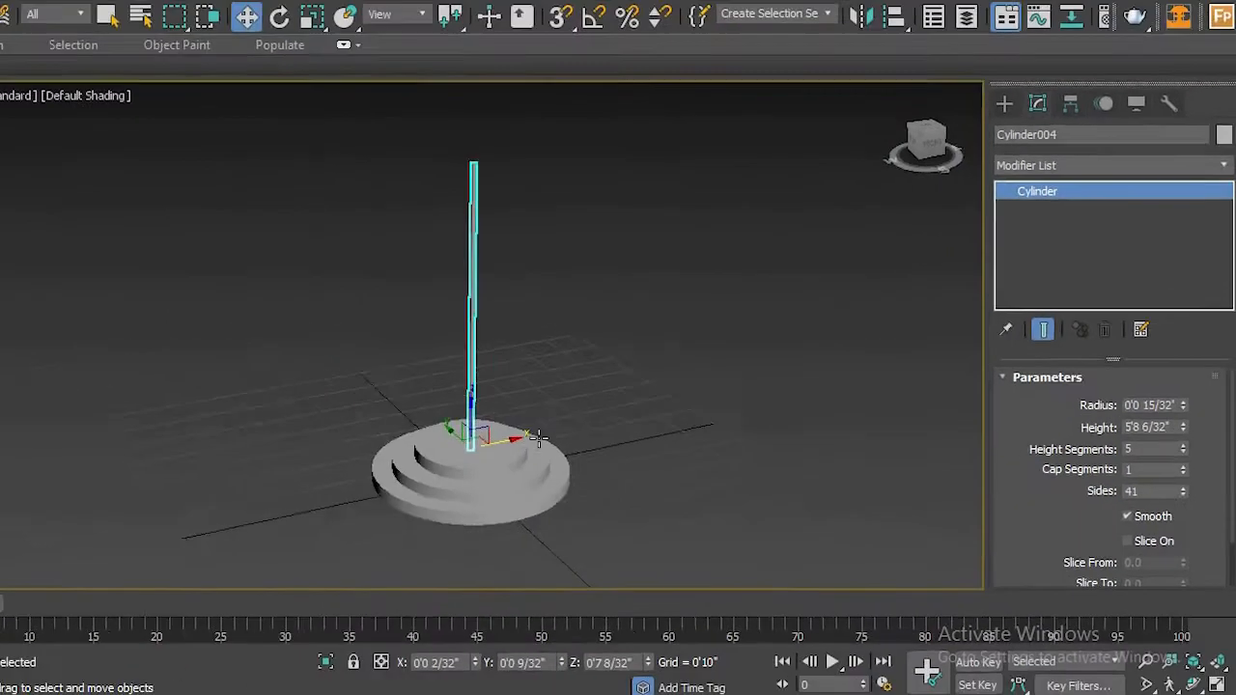
scroll(532, 438, "up", 3)
scroll(533, 438, "down", 2)
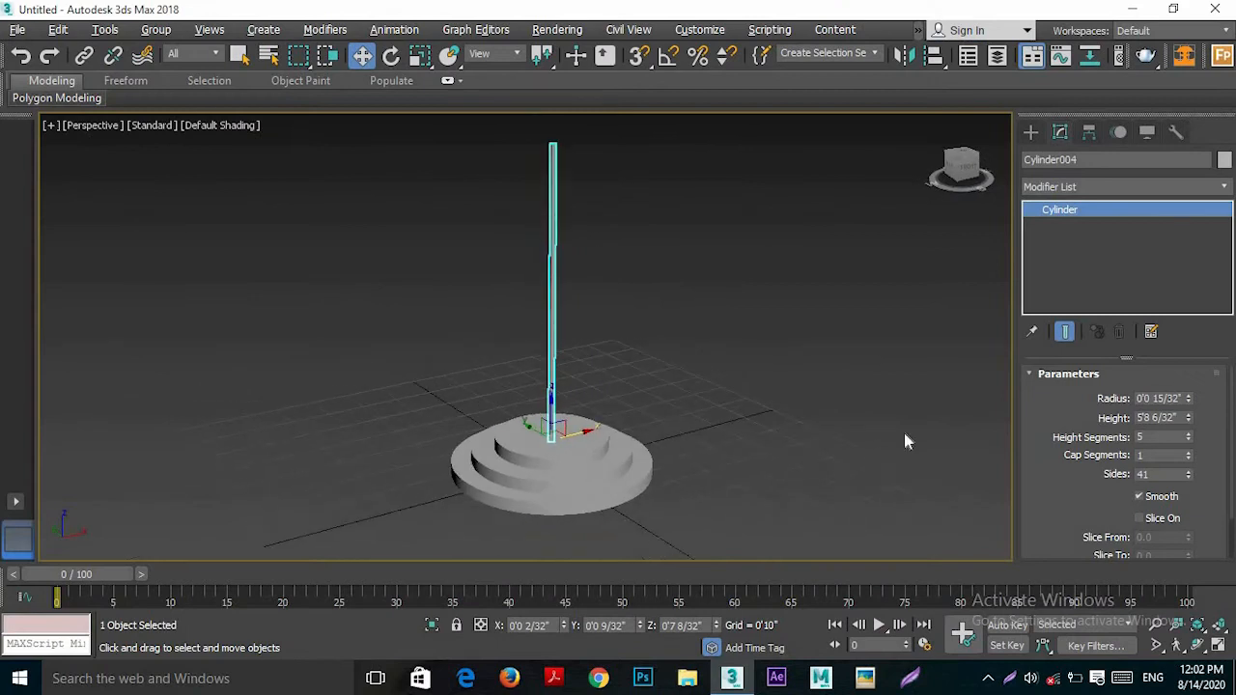
left_click_drag(1188, 418, 1191, 154)
scroll(444, 338, "down", 3)
middle_click_drag(432, 535, 431, 512)
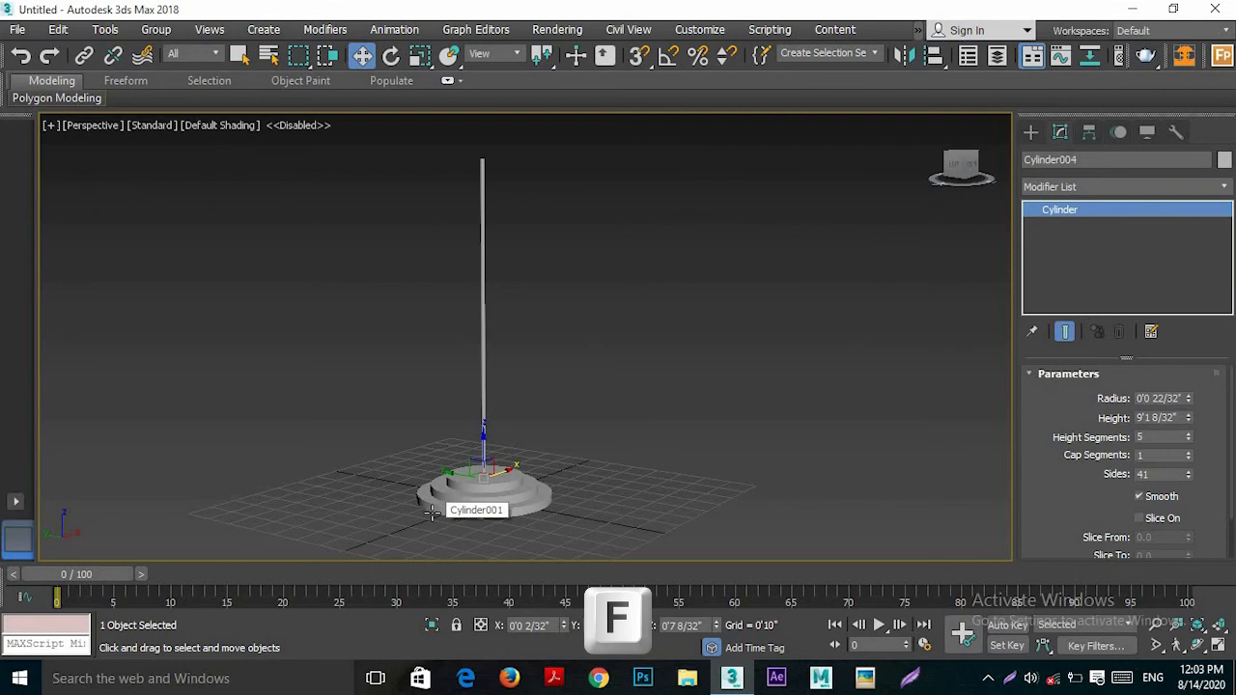
- In the Front view, draw a flag plane extending sideways from near the pole's top, about 4'2" wide and 2'5" long
key("f")
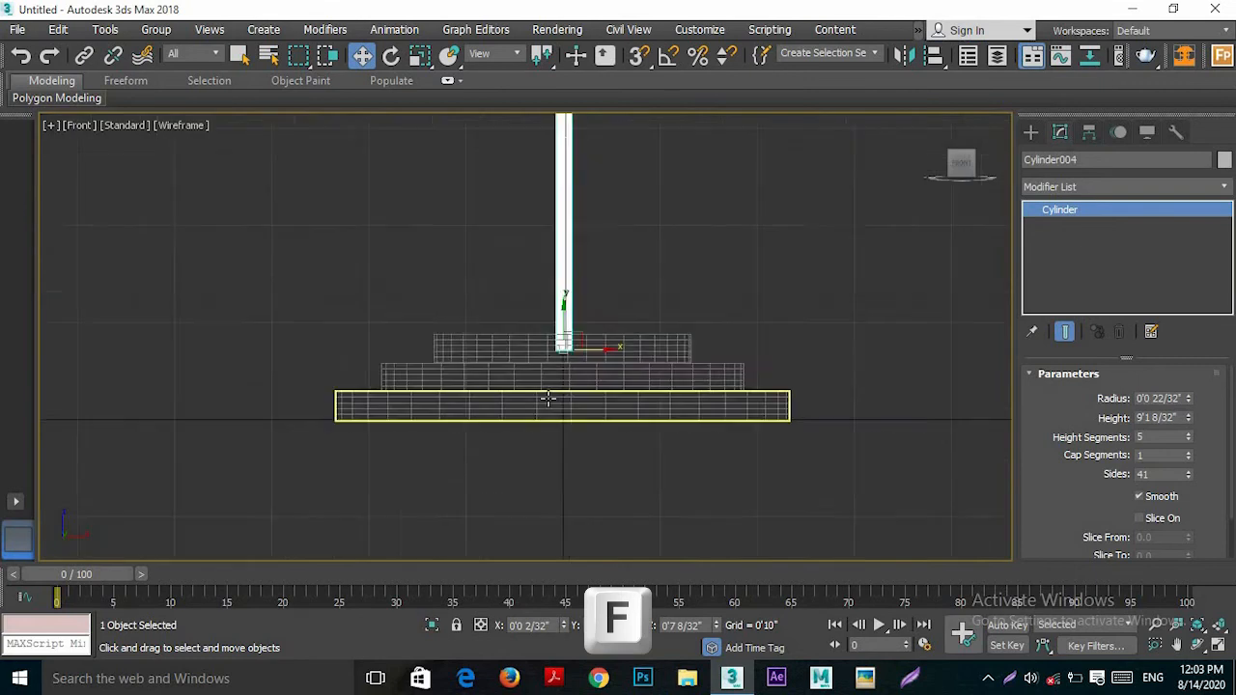
scroll(561, 400, "down", 3)
scroll(499, 374, "up", 5)
scroll(502, 400, "up", 2)
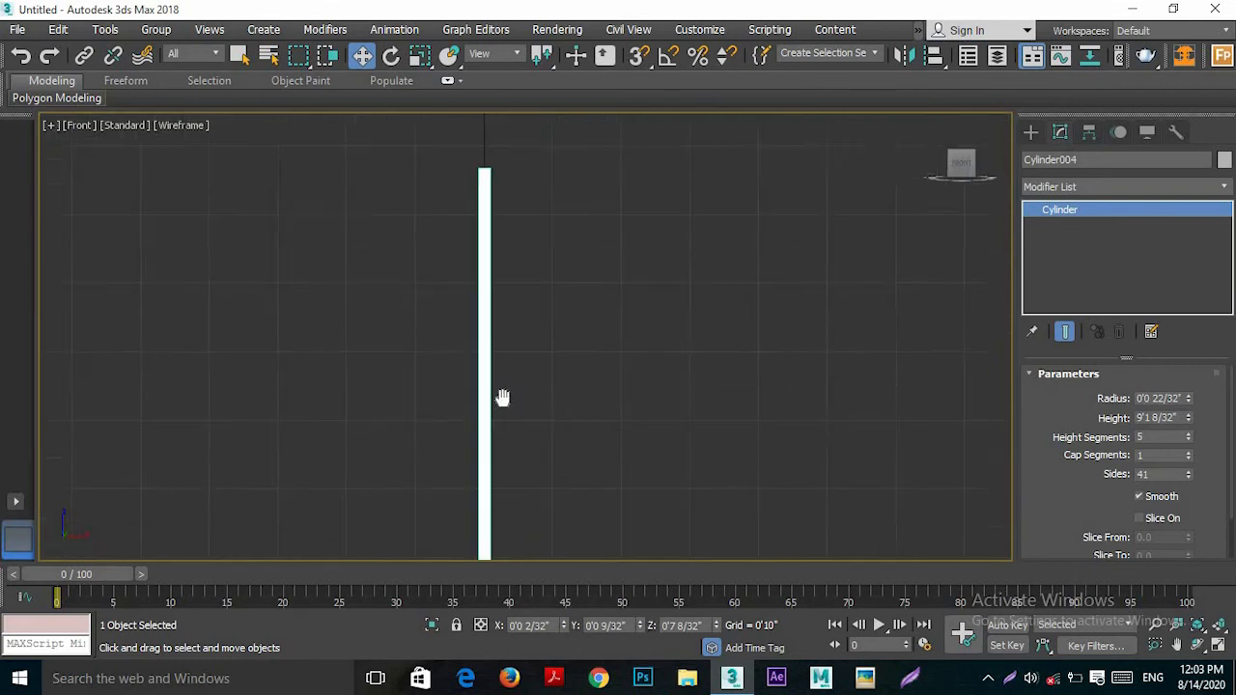
scroll(541, 274, "up", 3)
middle_click_drag(541, 274, 569, 325)
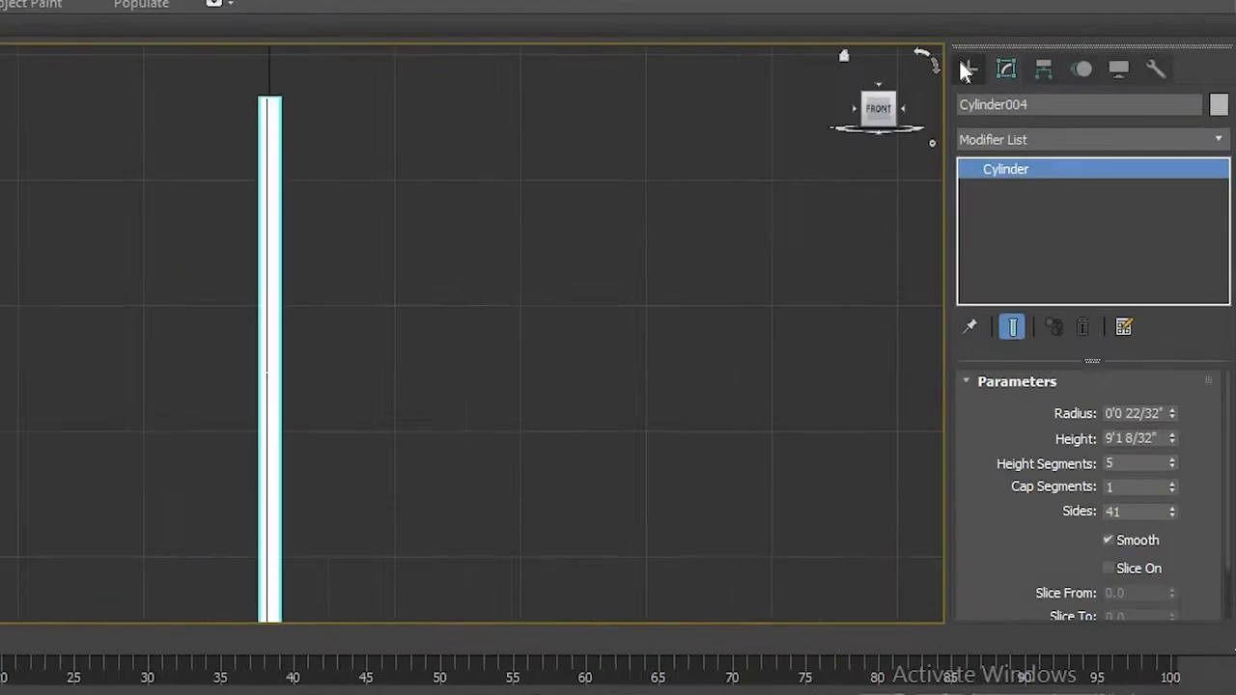
left_click(1031, 131)
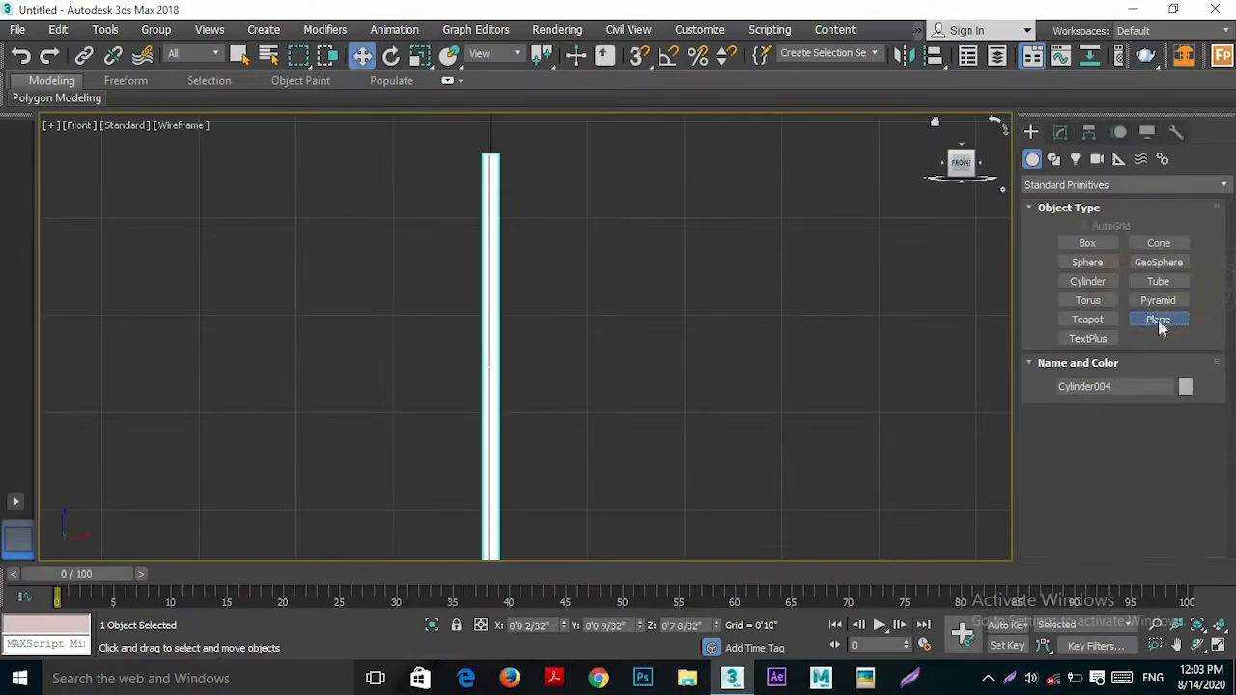
left_click(1117, 305)
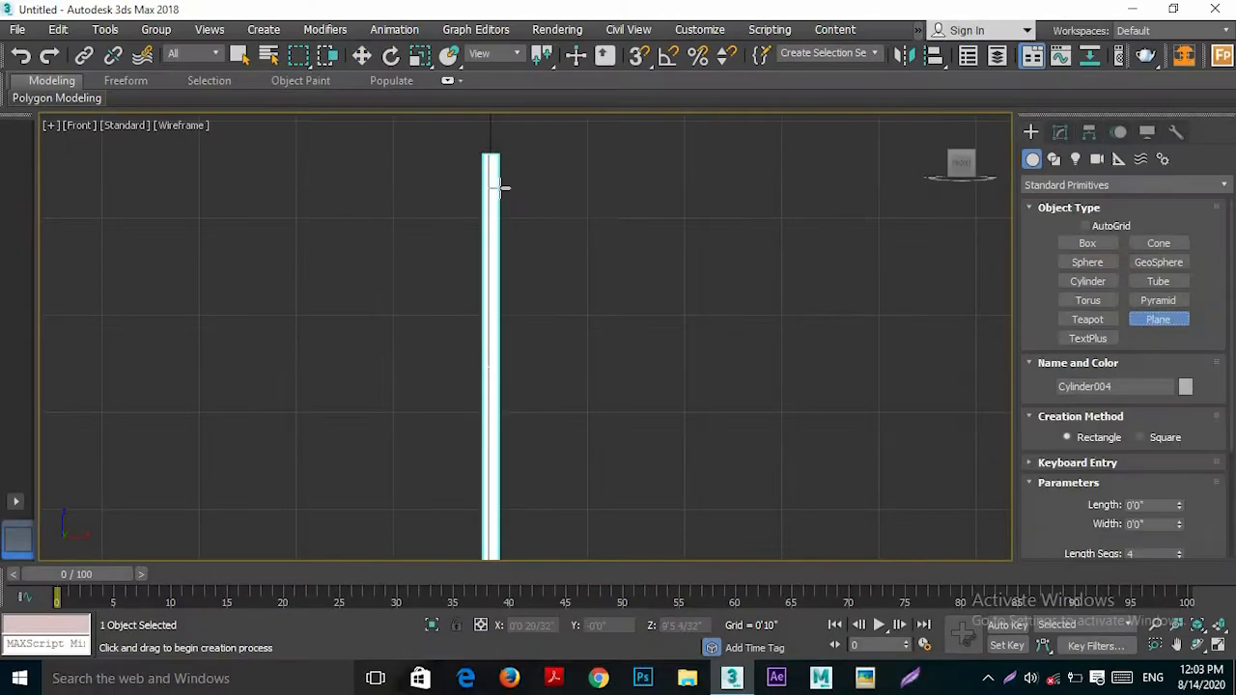
left_click_drag(491, 179, 981, 465)
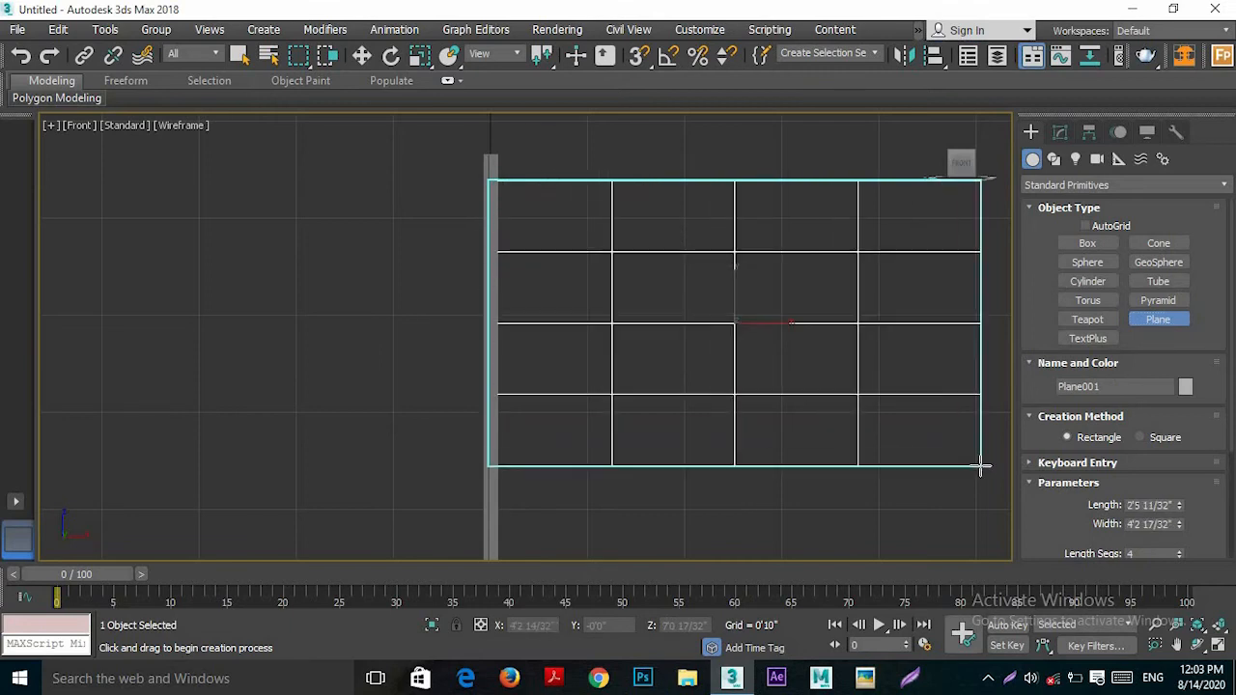
- In the Front view, scale the flag plane down uniformly and move it so its inner edge meets the pole near the top
key("p")
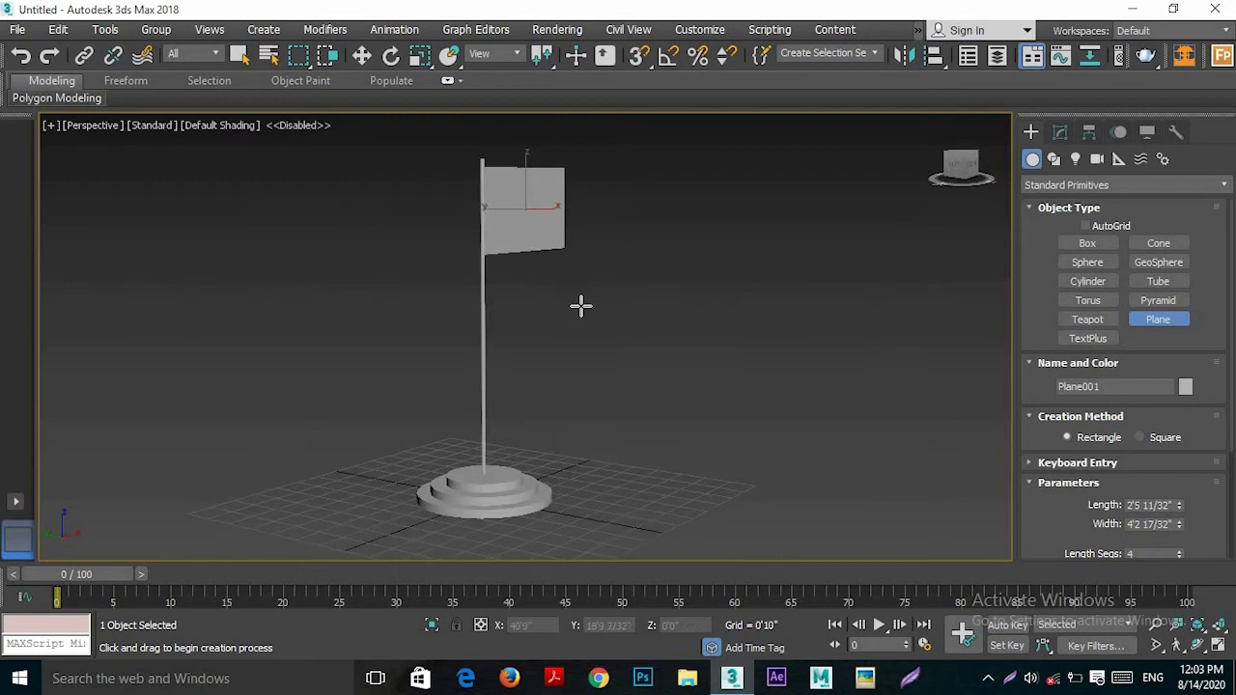
mouse_move(480, 308)
middle_mouse_down("alt")
mouse_move(351, 296)
mouse_move(535, 264)
mouse_move(512, 248)
mouse_move(524, 225)
middle_mouse_up("alt")
scroll(520, 235, "up", 2)
scroll(524, 225, "down", 2)
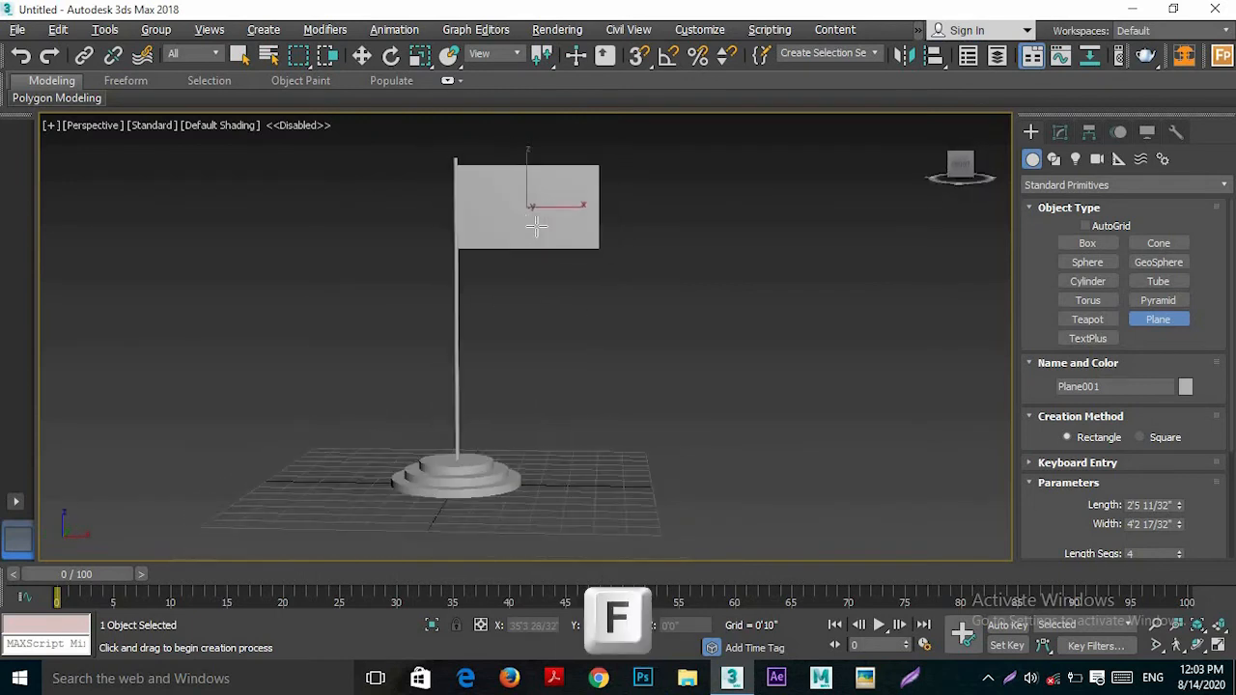
key("f")
key("r")
mouse_move(636, 233)
left_mouse_down()
mouse_move(651, 190)
mouse_move(624, 235)
mouse_move(632, 243)
mouse_move(636, 228)
left_mouse_up()
key("w")
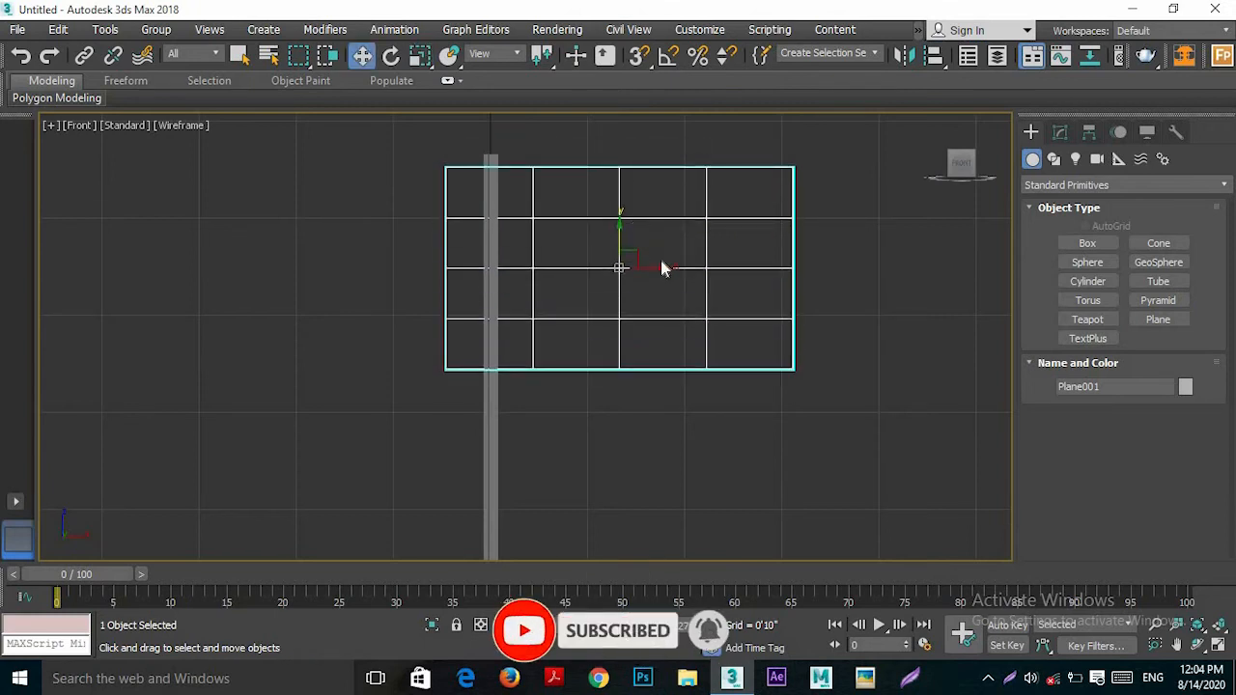
left_click_drag(658, 273, 706, 293)
- In the Perspective view, select the pole and the three discs and assign them the white VRayMtl Material #19
key("p")
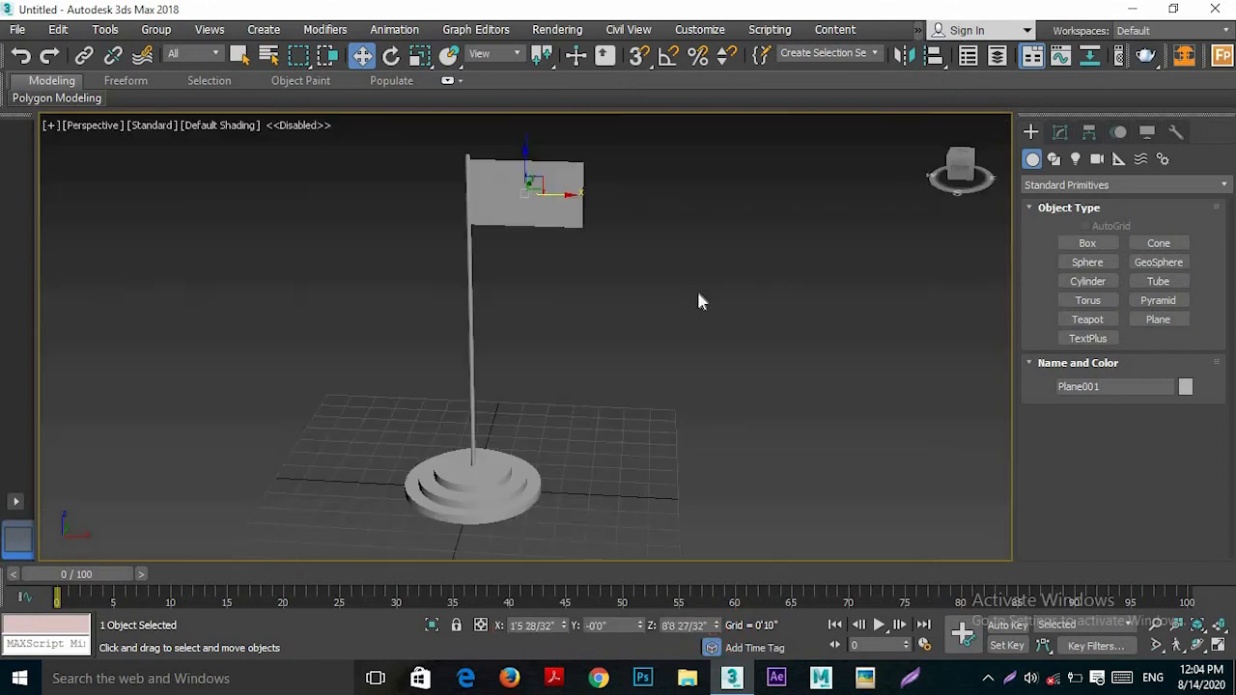
middle_click_drag(601, 248, 576, 253, "alt")
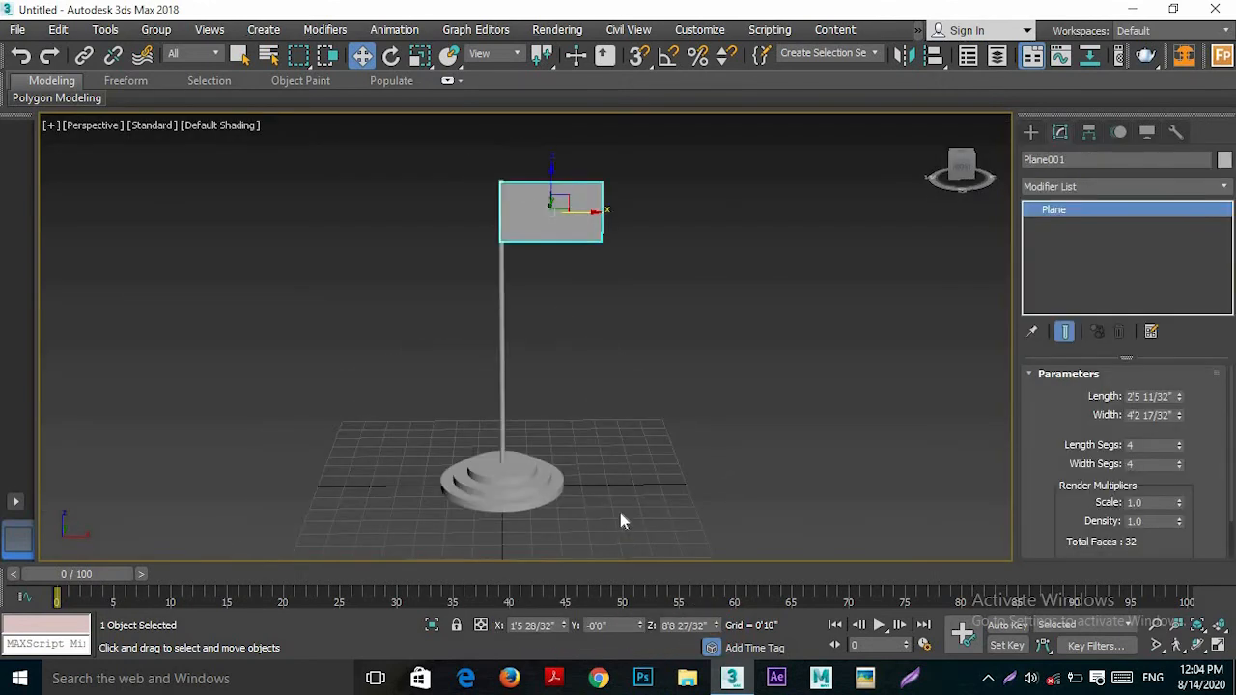
left_click_drag(365, 373, 364, 385)
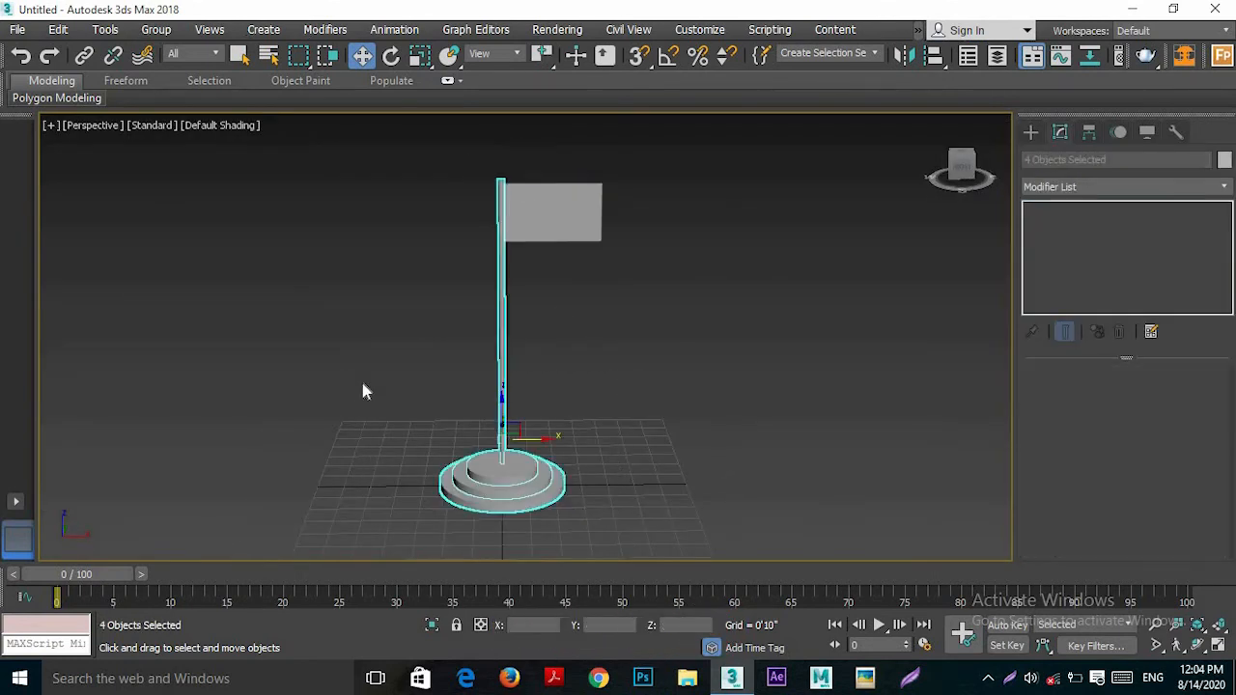
left_click(1118, 56)
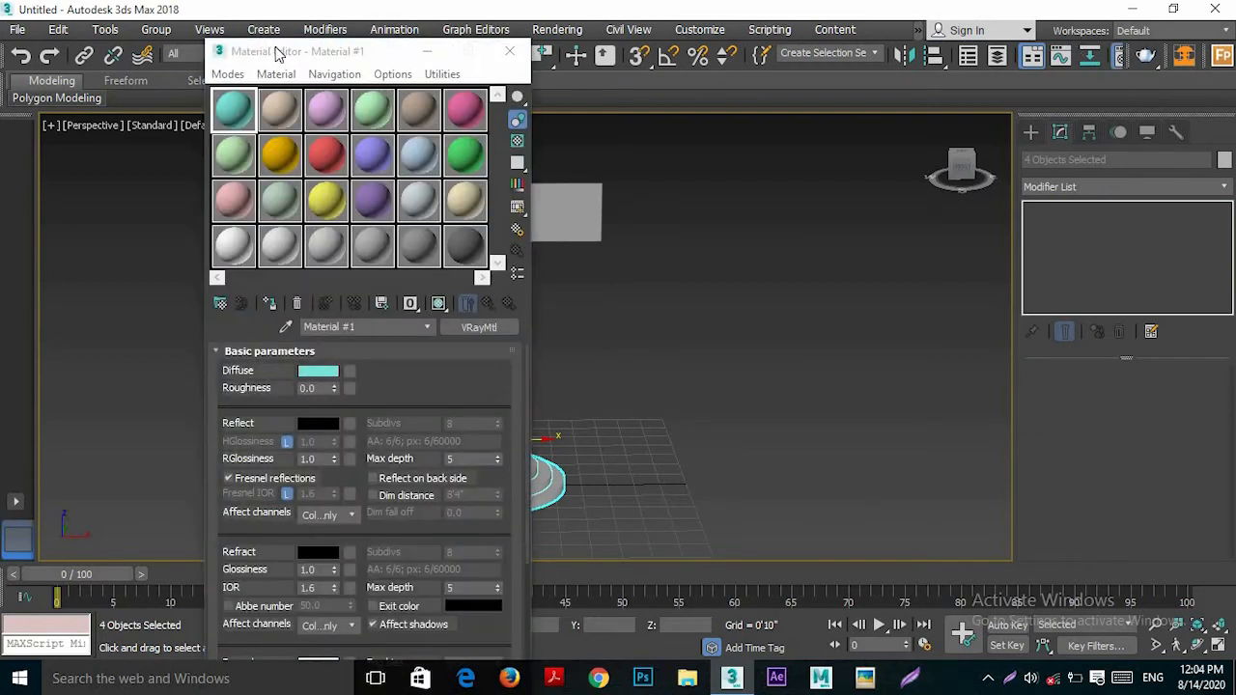
left_click_drag(276, 50, 705, 2)
left_click(660, 208)
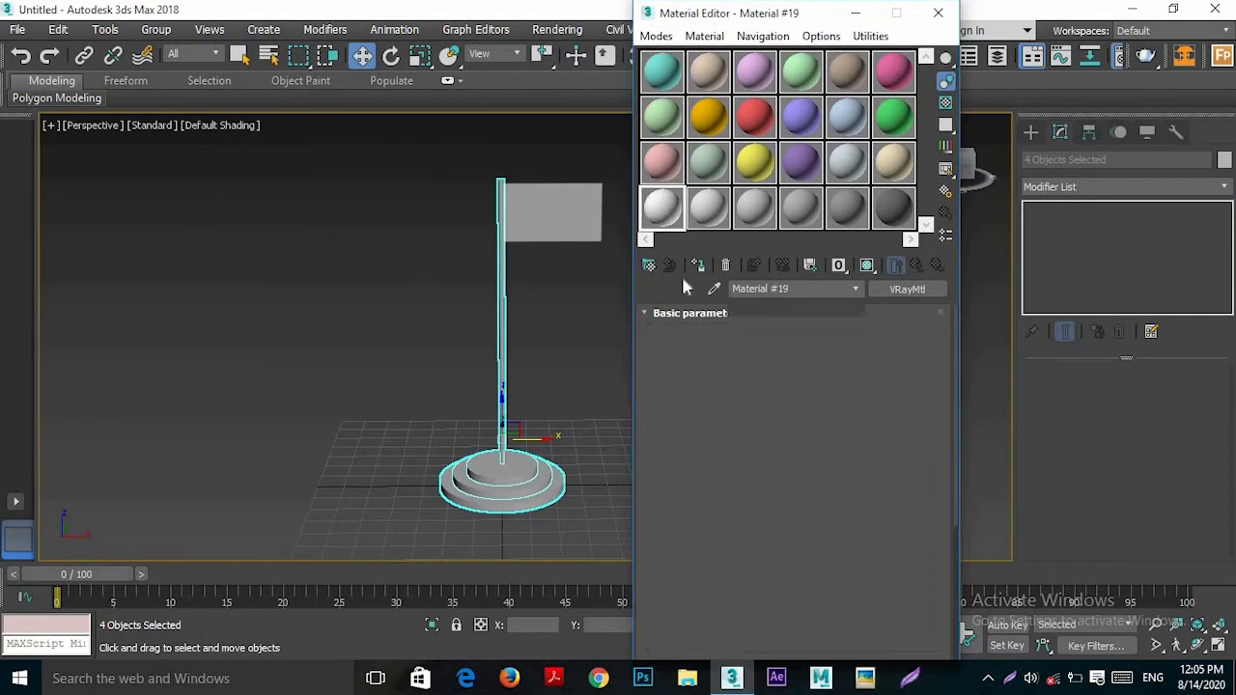
left_click(700, 266)
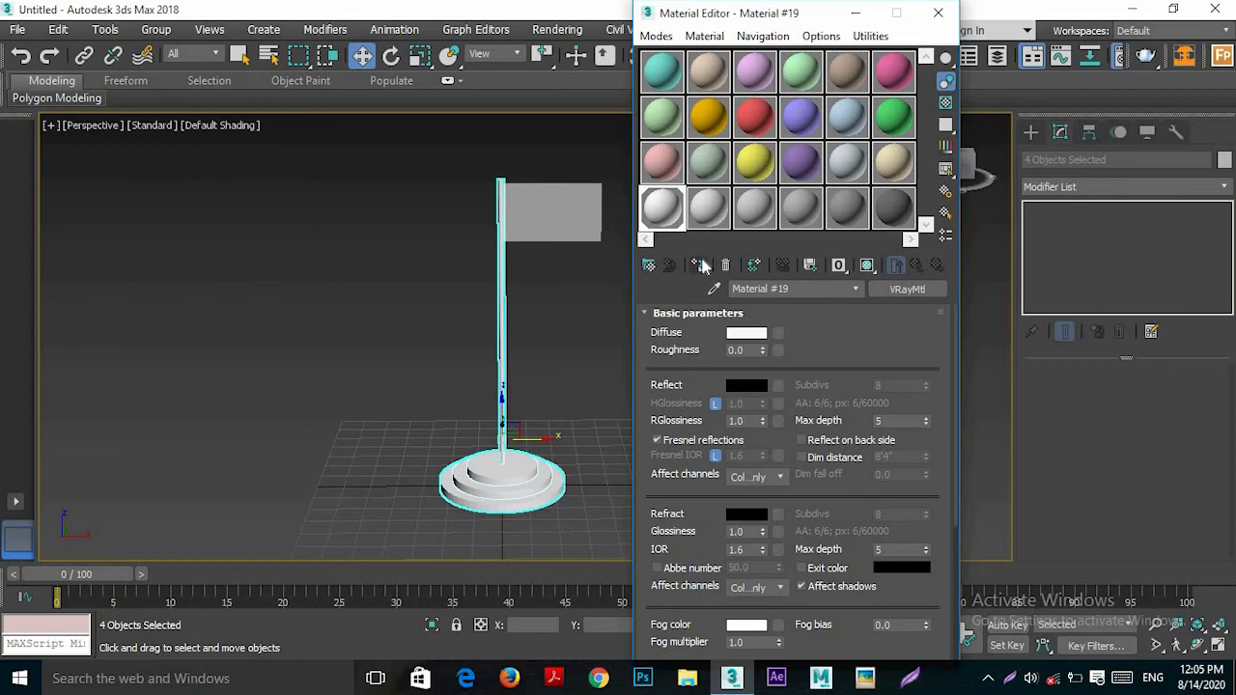
- Assign the turquoise VRayMtl Material #1 to the flag plane
left_click(661, 69)
left_click(557, 220)
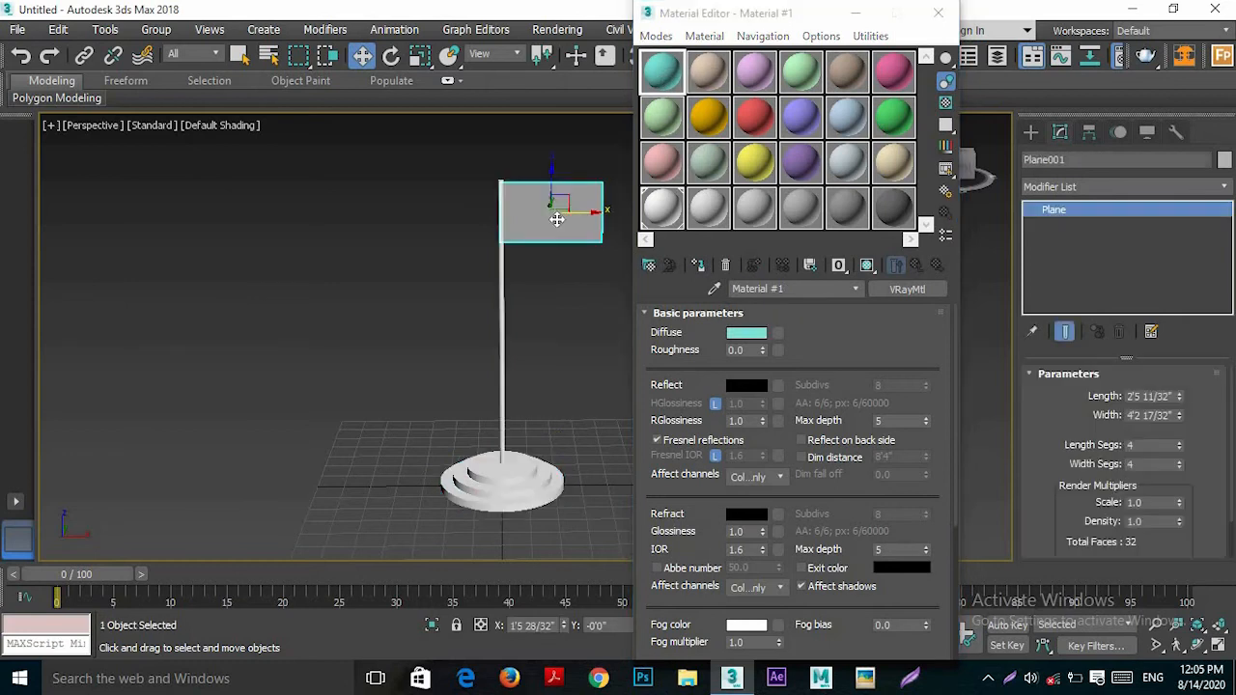
left_click(698, 266)
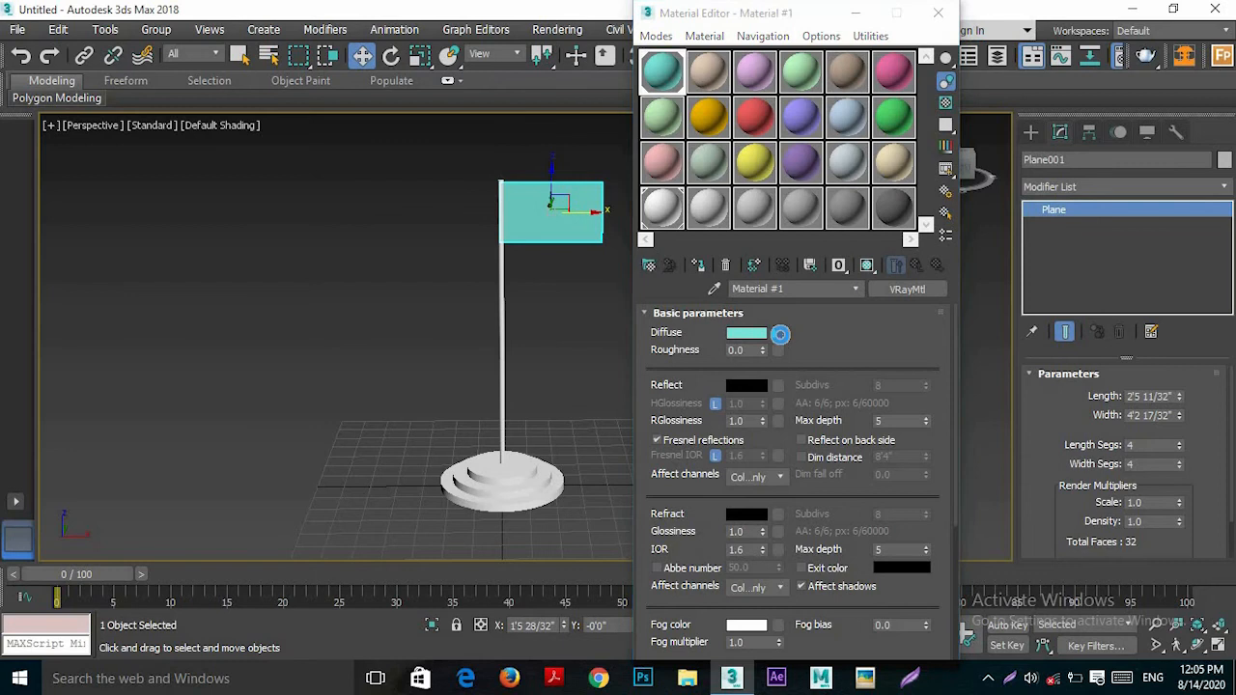
- Load indian-flag-5368686.jpg as the Bitmap diffuse map of Material #1, show it in the viewport and close the Material Editor
left_click(778, 333)
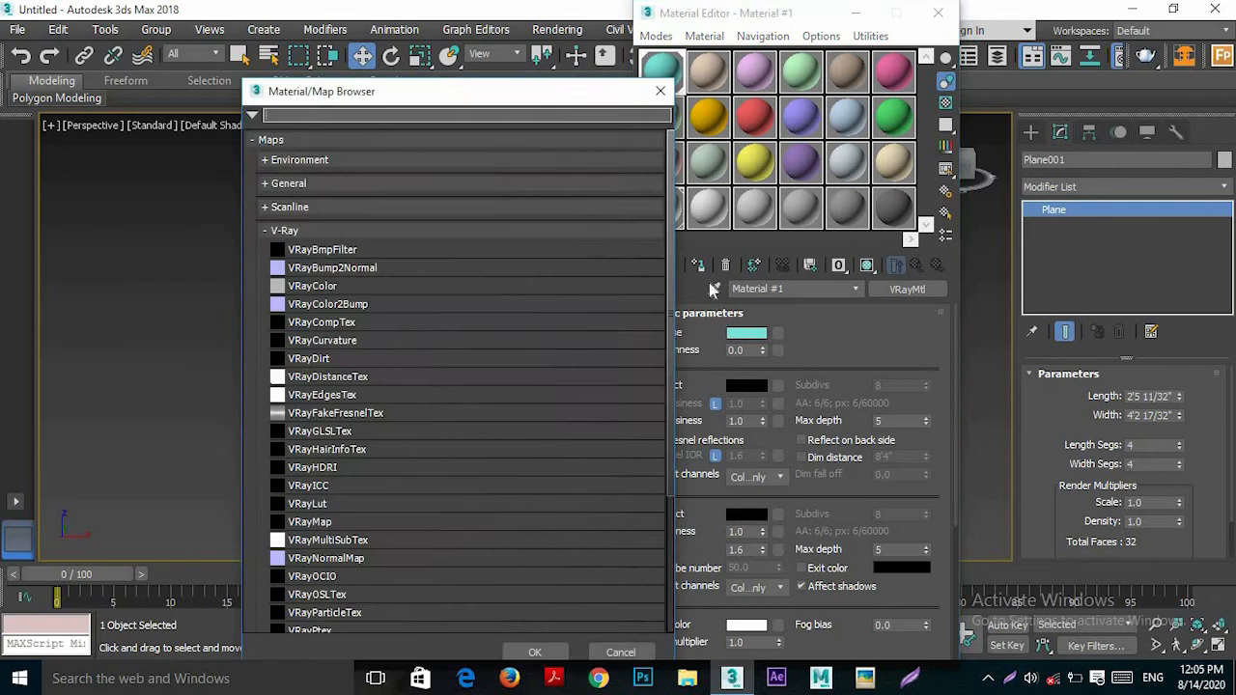
left_click(285, 184)
double_click(309, 203)
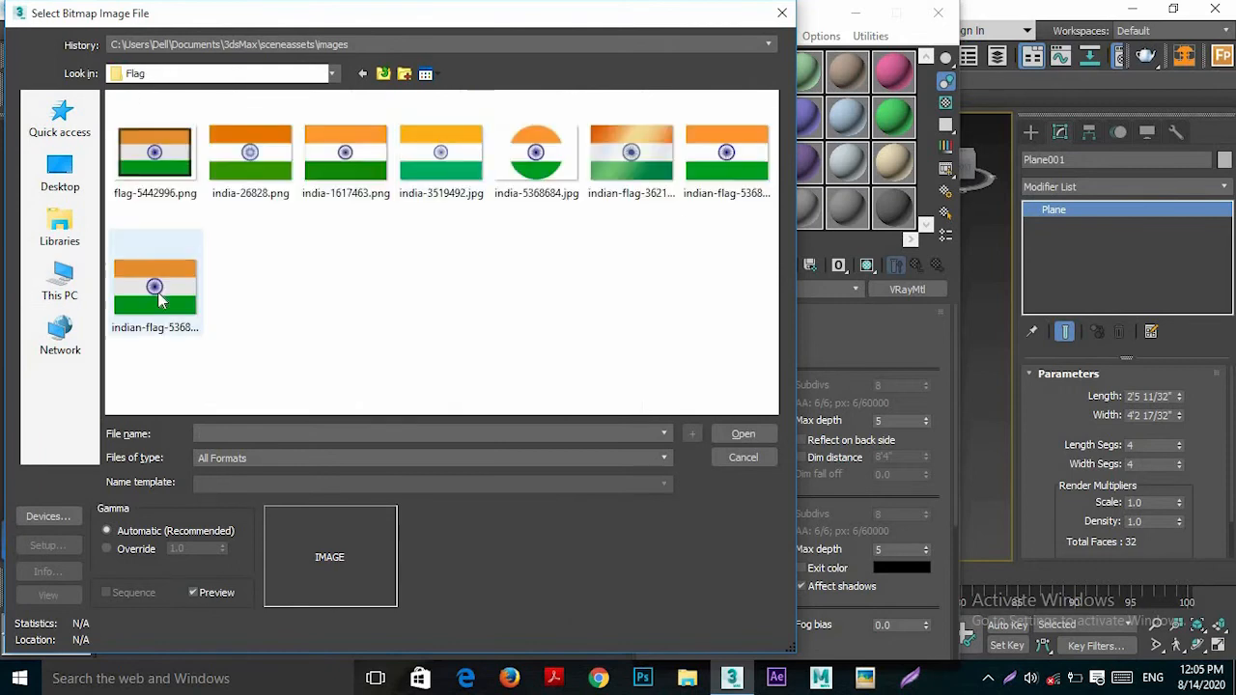
double_click(154, 288)
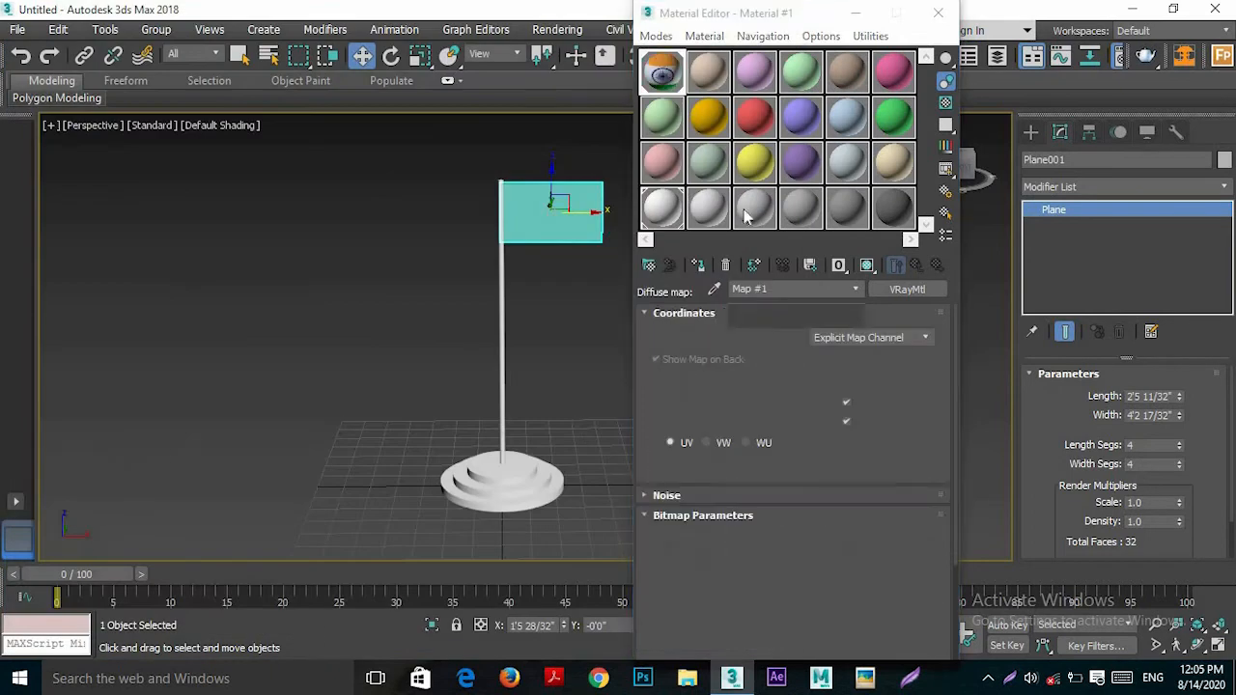
left_click(704, 265)
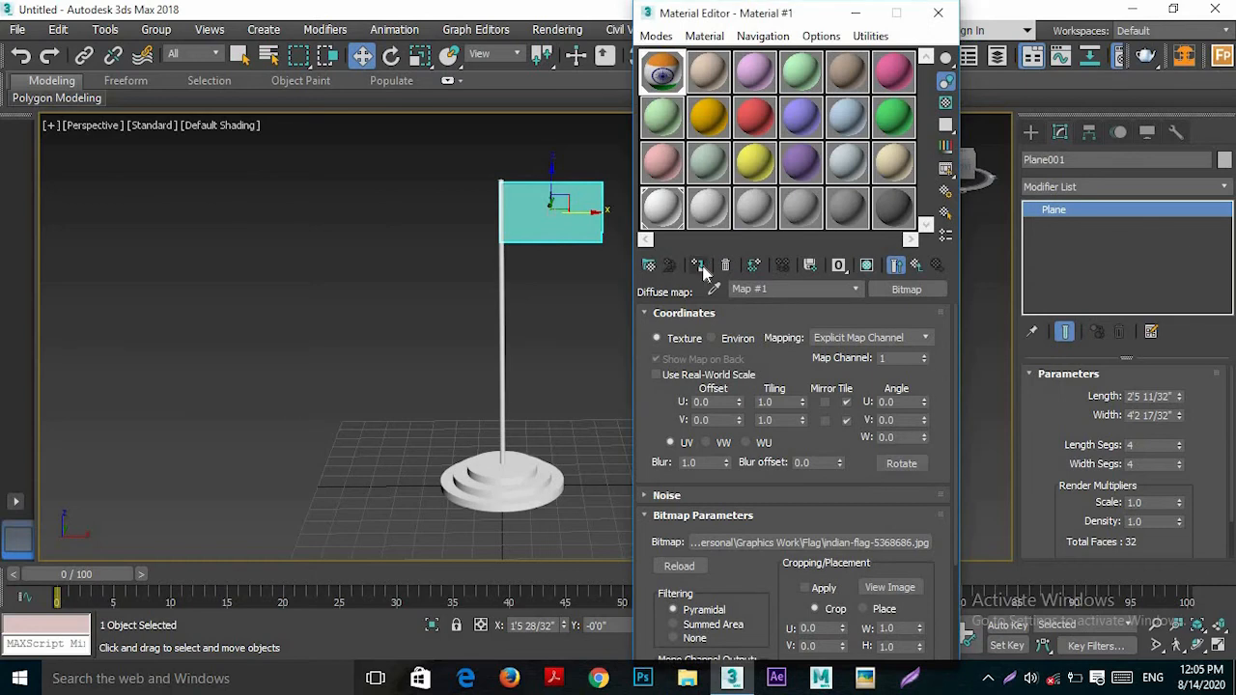
left_click(872, 268)
left_click(938, 17)
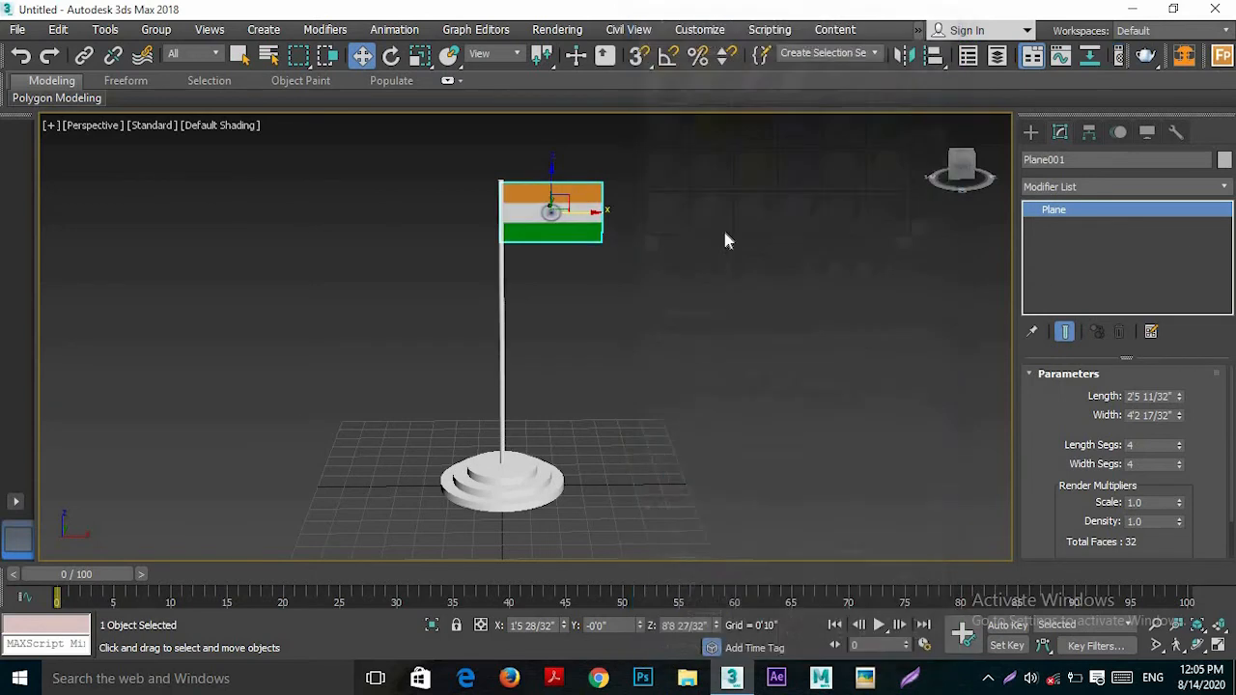
- Turn on the edged-faces display and set the flag plane to 35 length segments and 45 width segments
scroll(665, 238, "up", 2)
scroll(663, 237, "down", 1)
scroll(675, 232, "up", 5)
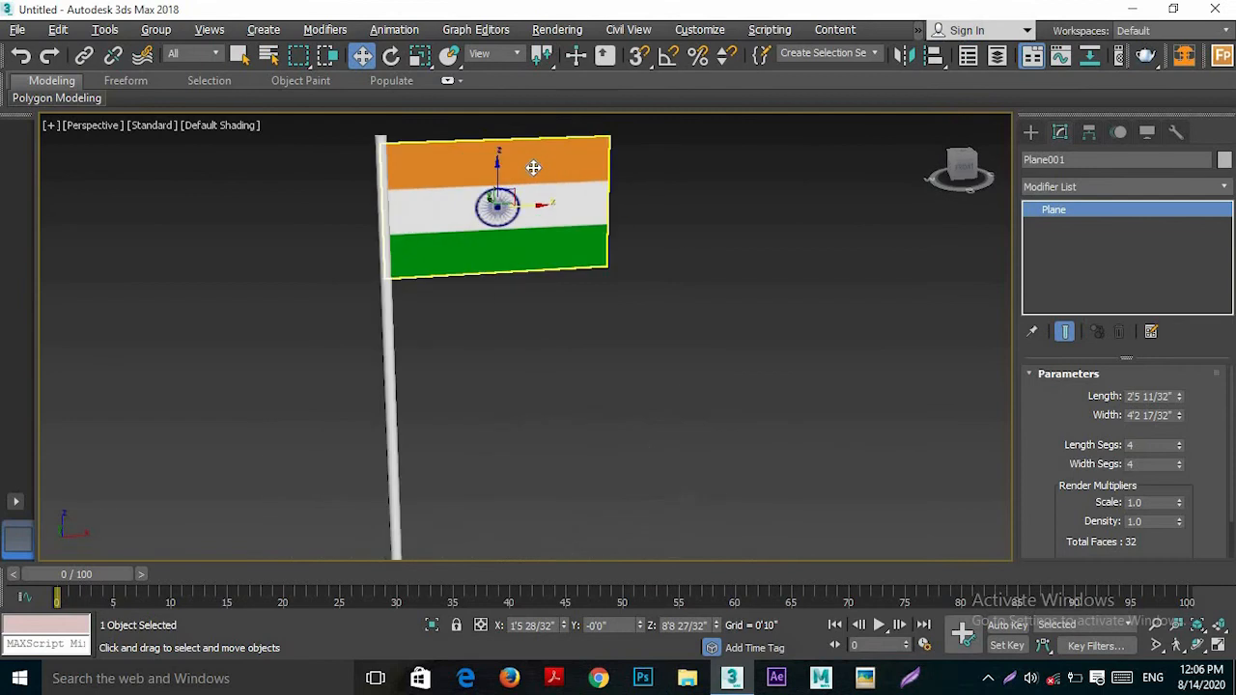
scroll(518, 251, "down", 6)
scroll(456, 262, "up", 4)
key("F4")
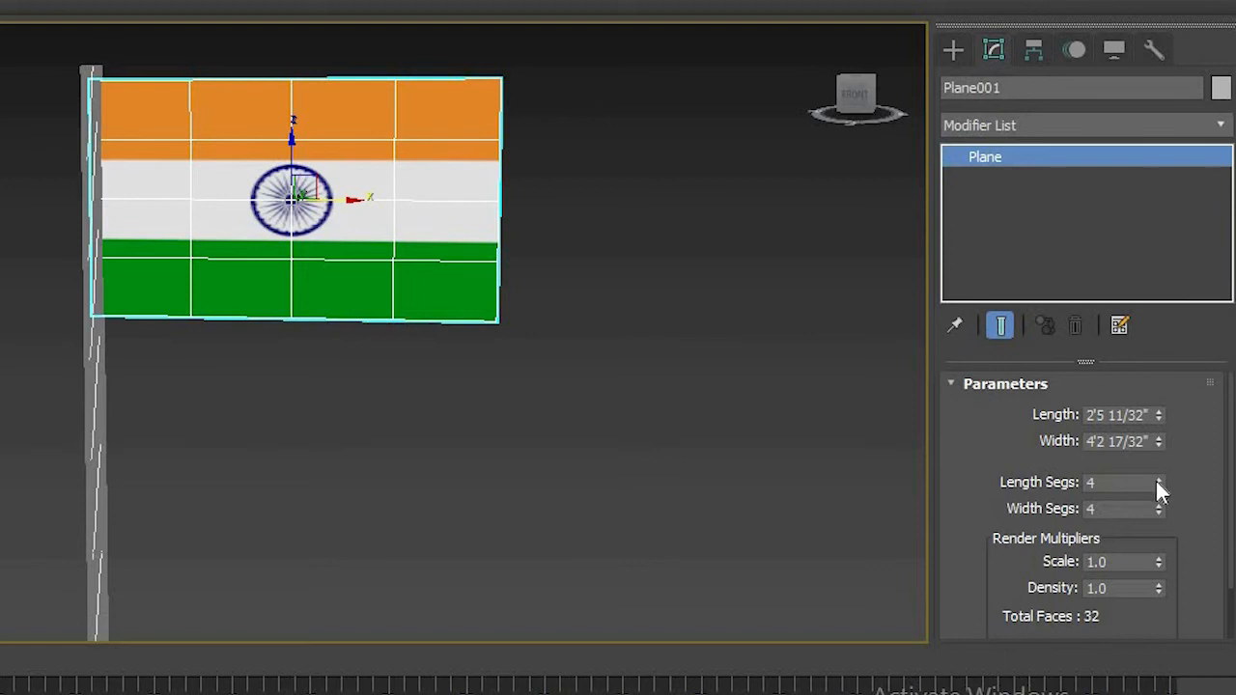
left_click_drag(1158, 482, 1169, 442)
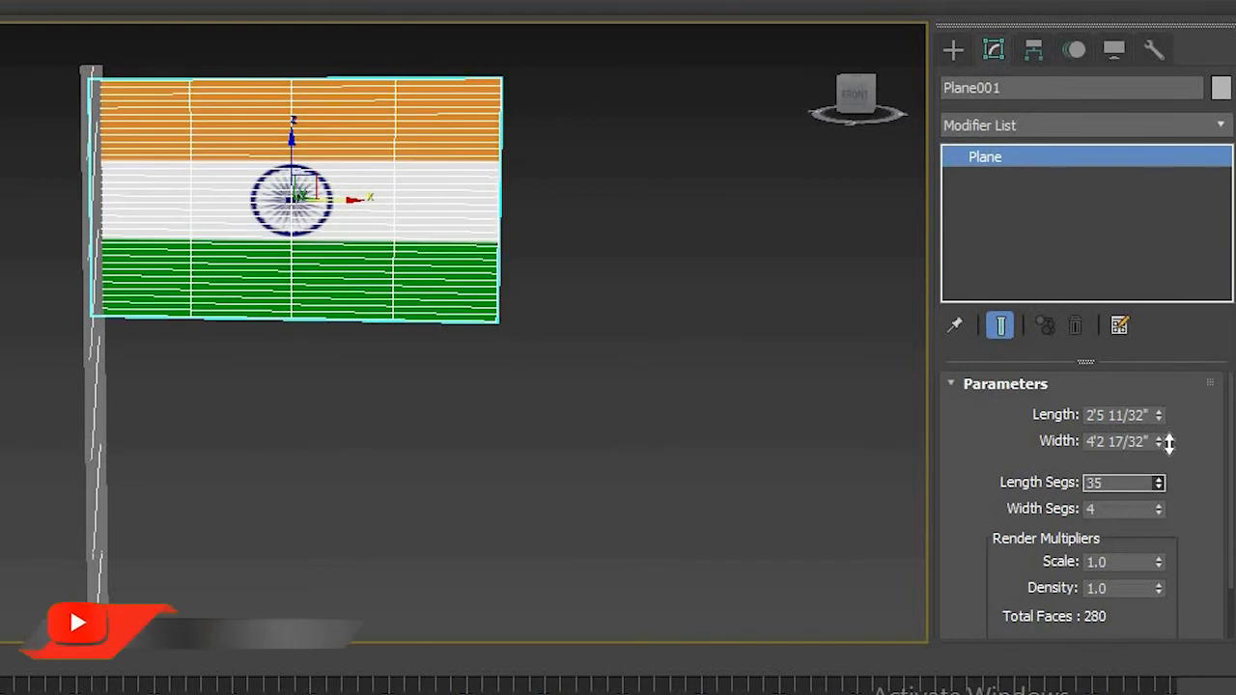
left_click_drag(1164, 513, 1165, 458)
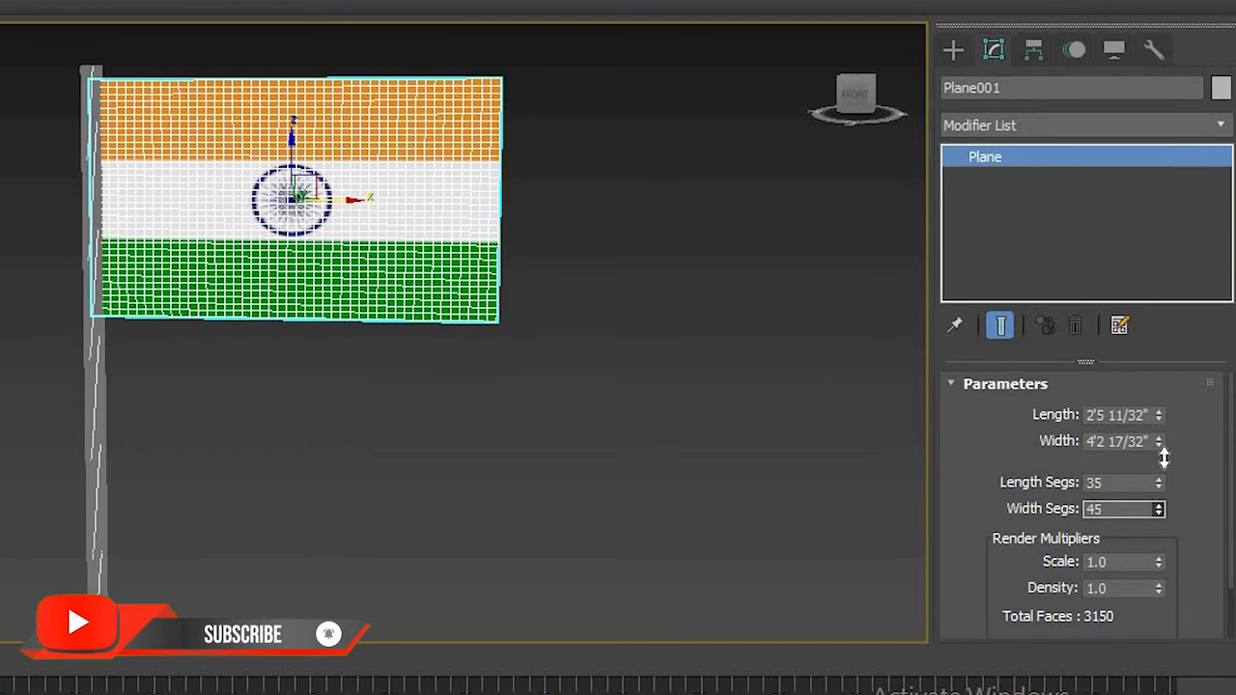
- Apply the Cloth modifier to the flag plane and open its Object Properties
scroll(131, 279, "down", 3)
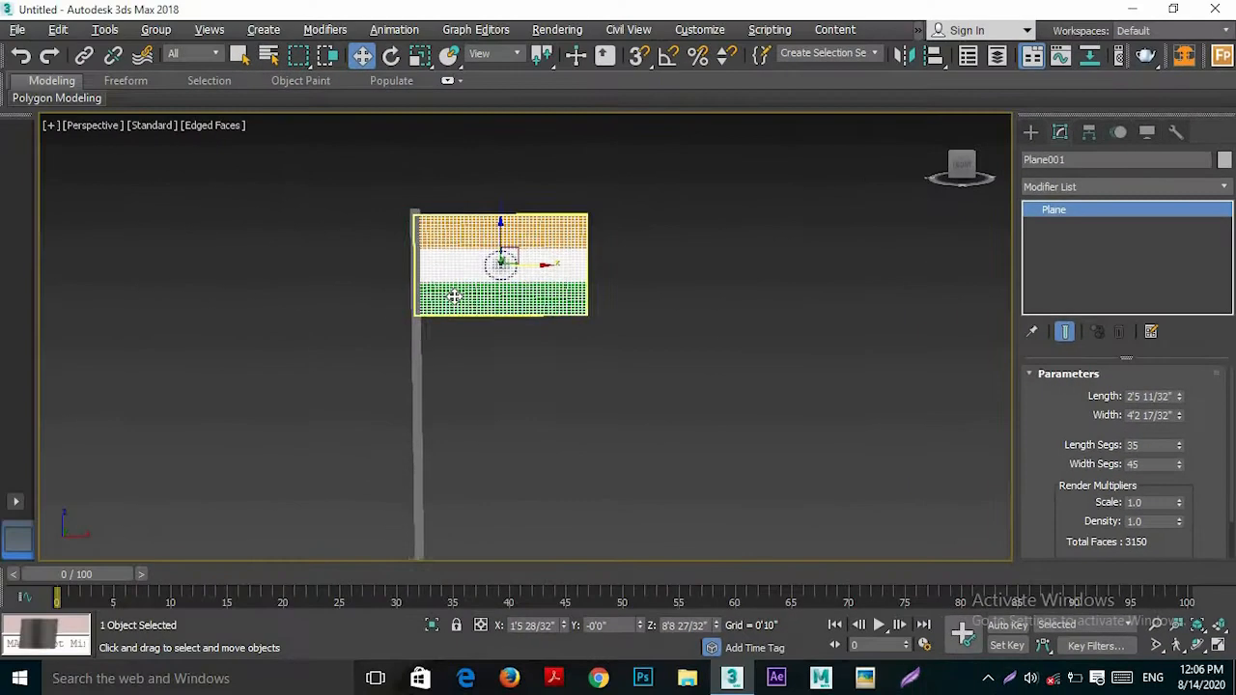
scroll(456, 296, "up", 3)
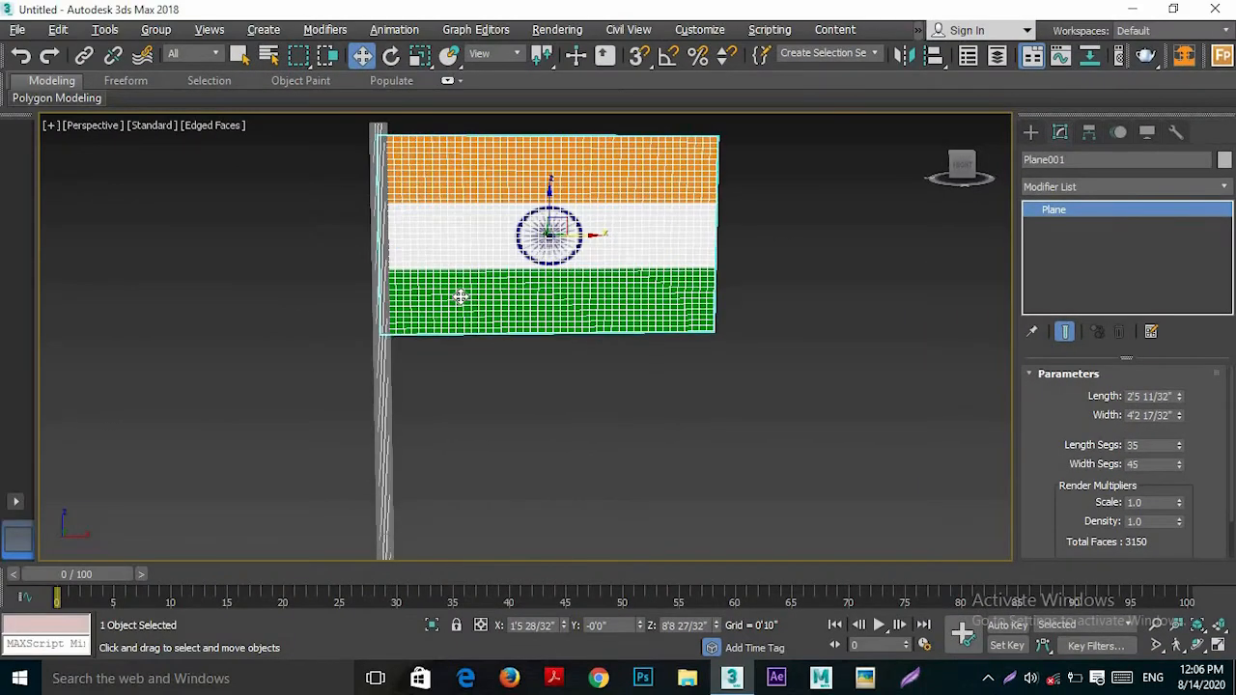
middle_click_drag(461, 297, 453, 344, "alt")
scroll(425, 324, "up", 2)
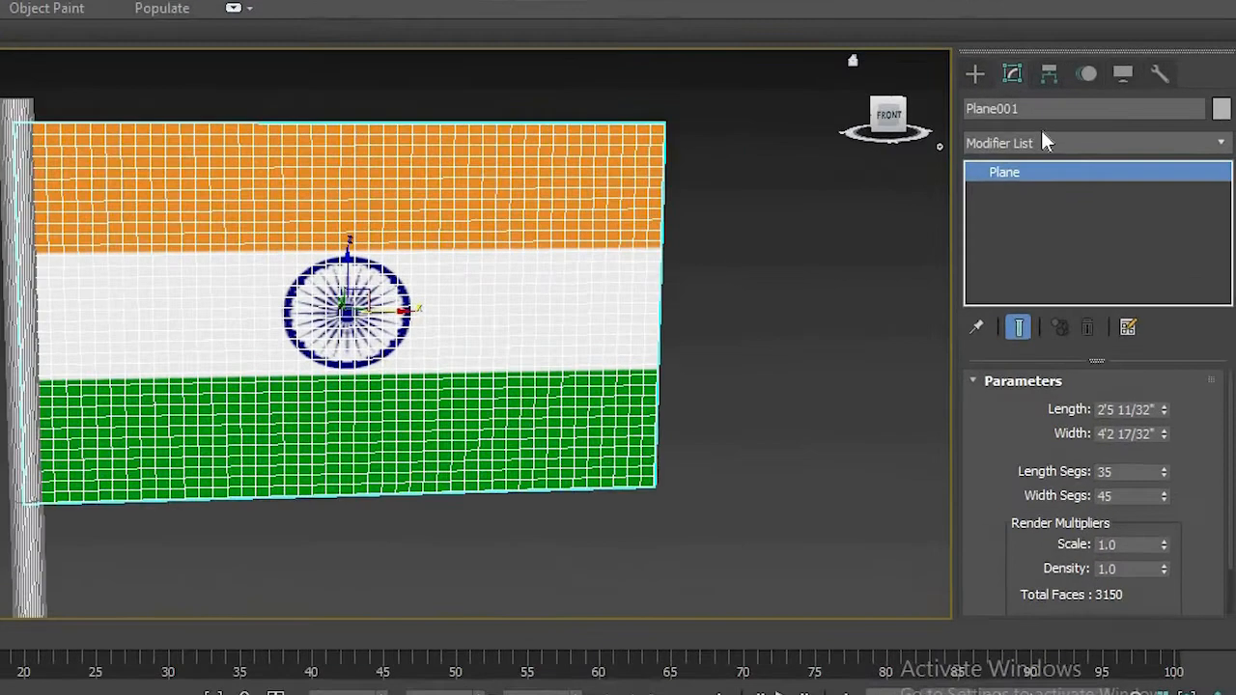
left_click(1083, 182)
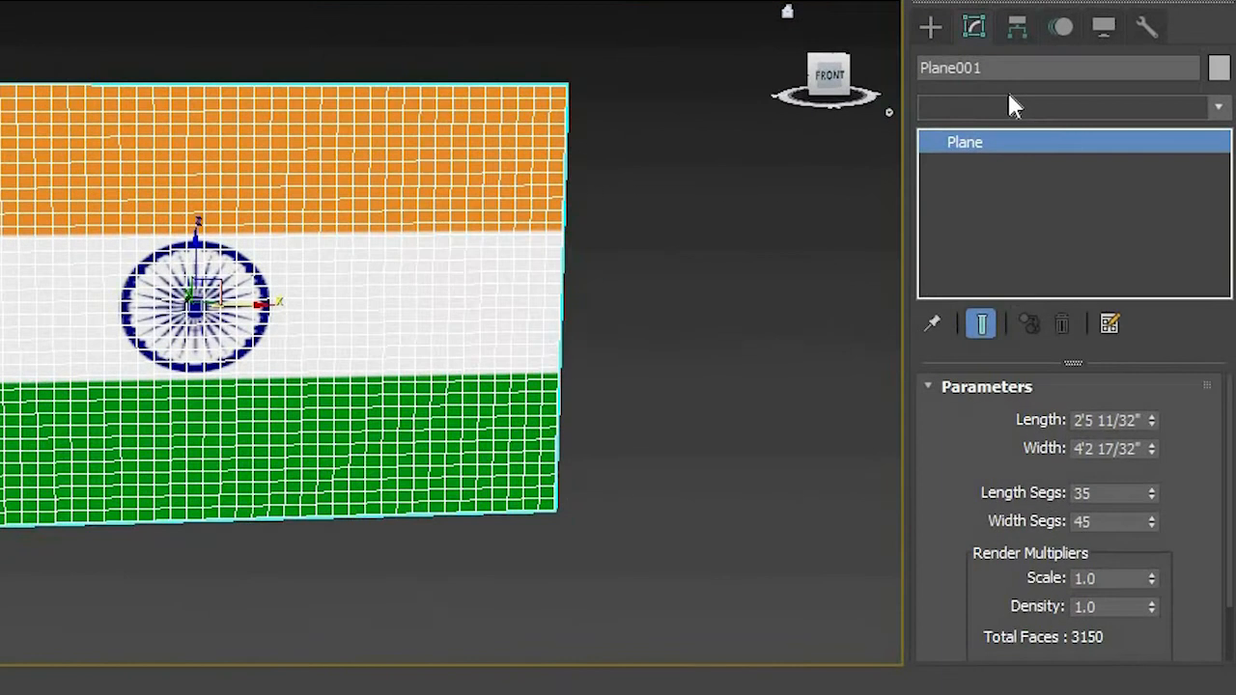
left_click(1009, 97)
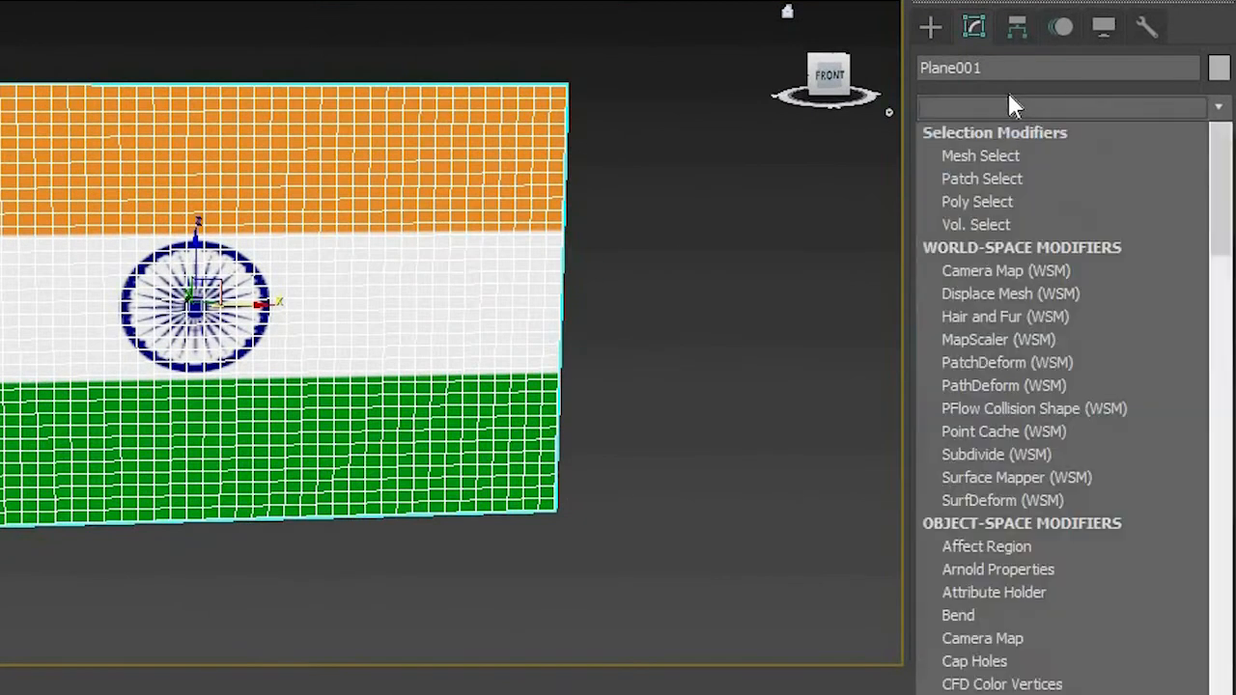
key("c")
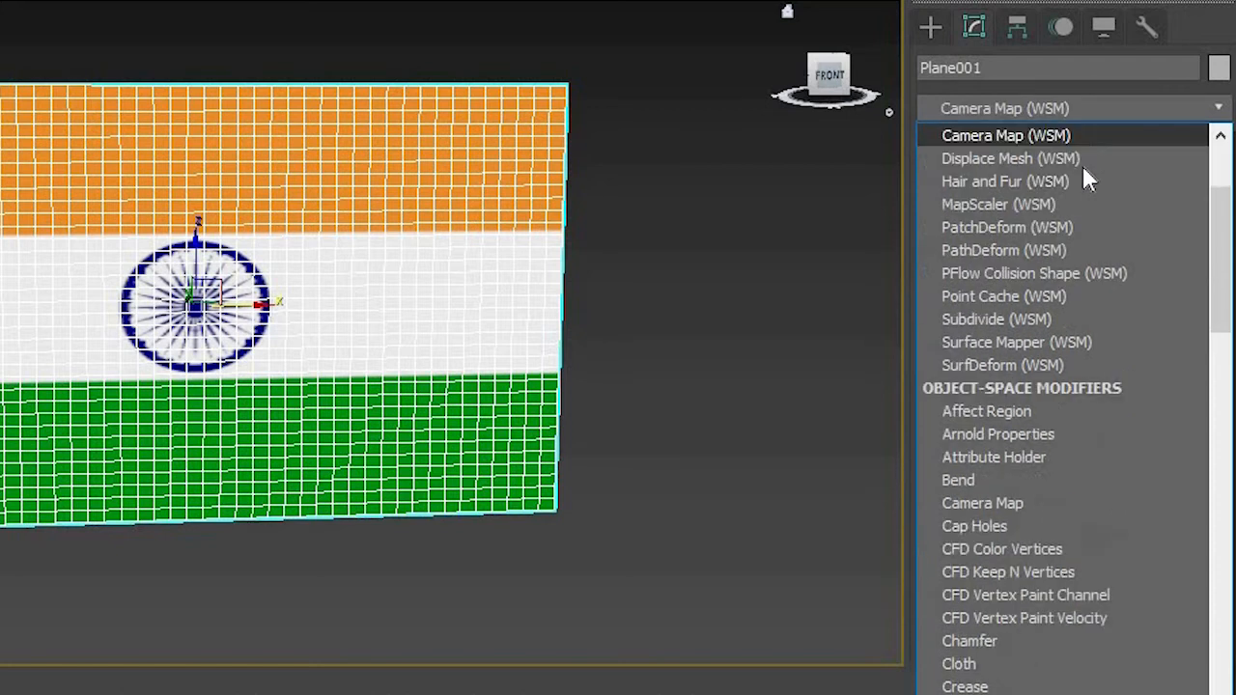
scroll(1225, 253, "down", 5)
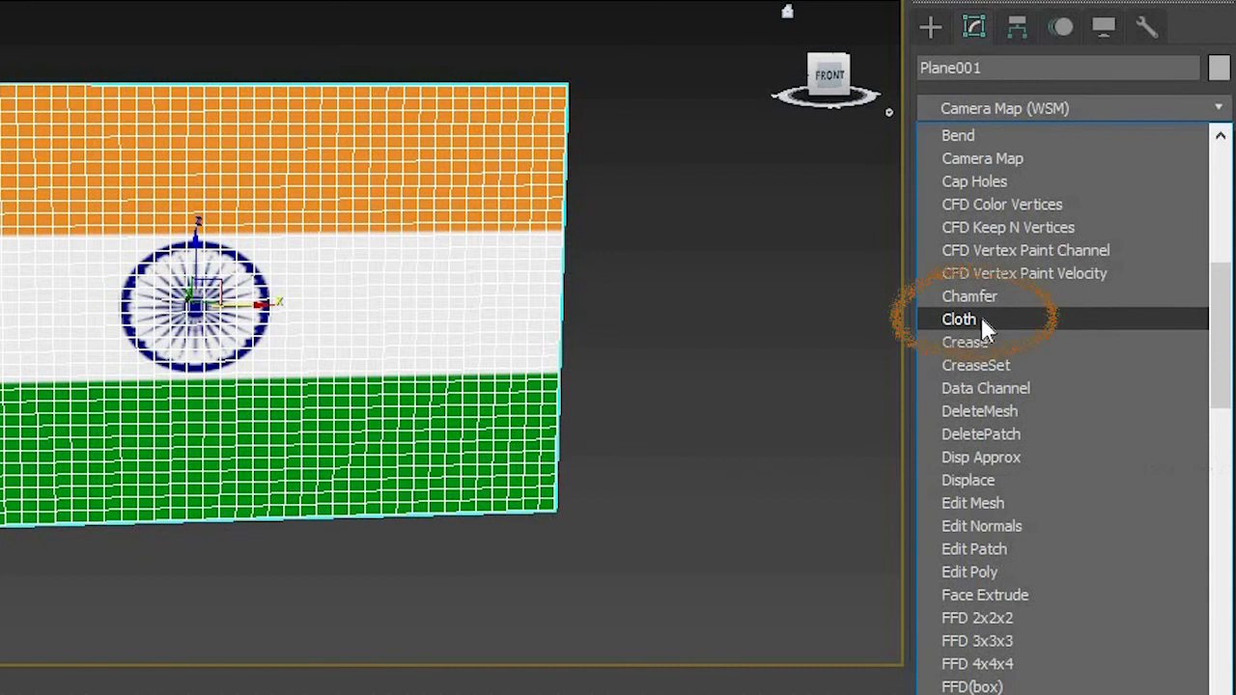
left_click(982, 319)
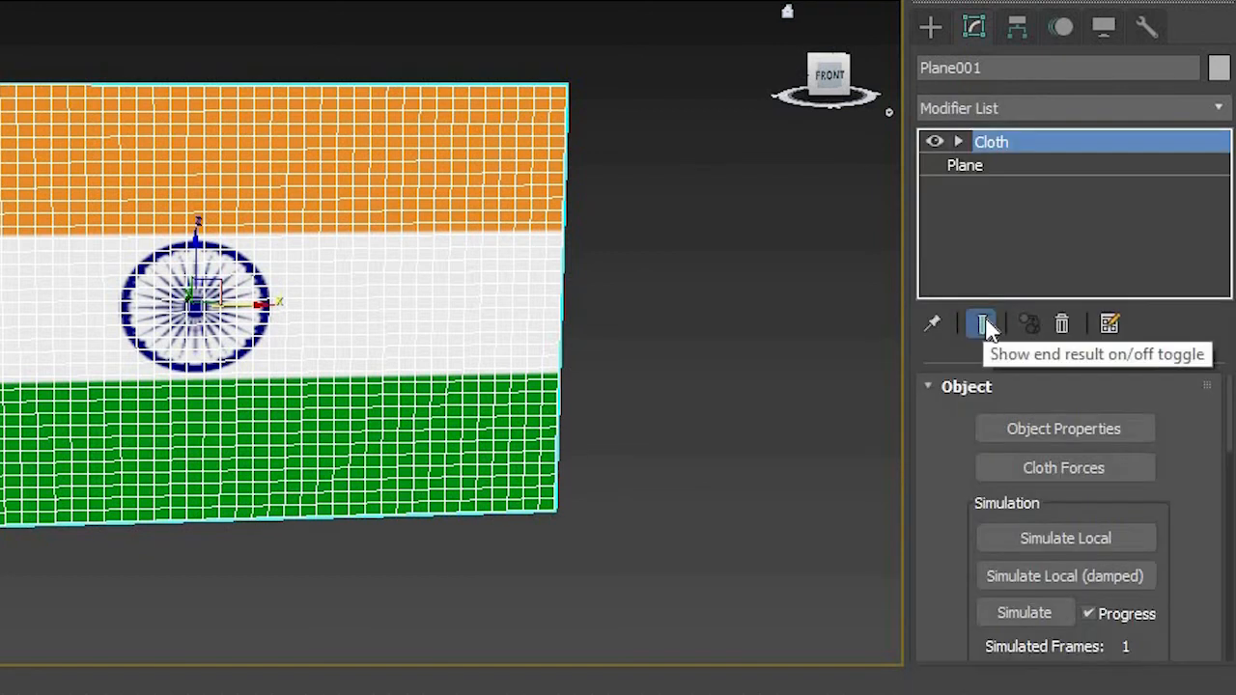
left_click(1069, 432)
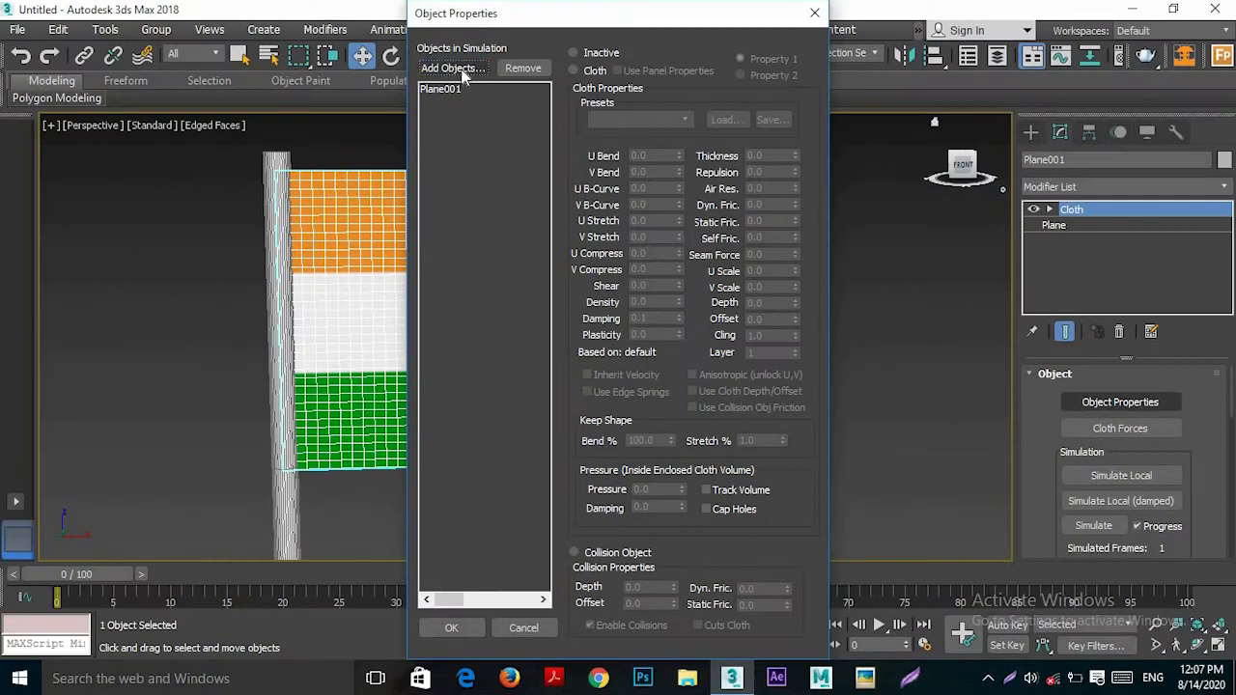
- Add Cylinder001 through Cylinder004 to the flag's cloth simulation objects
left_click(452, 68)
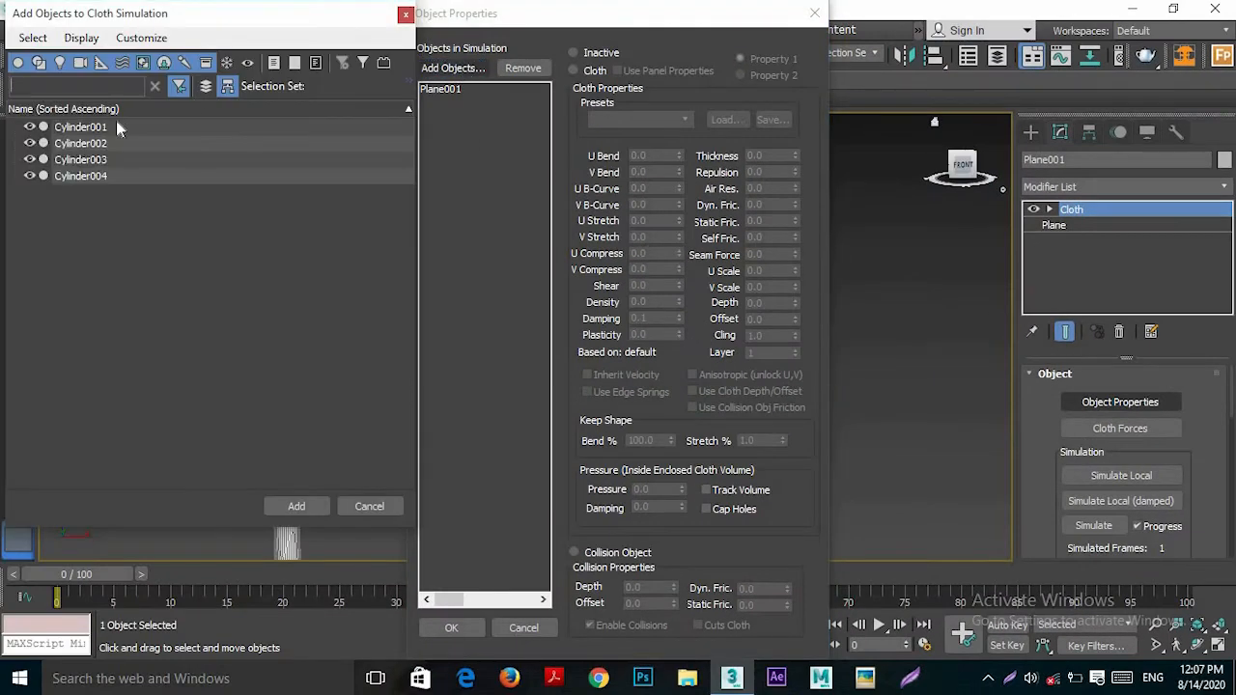
left_click(117, 126)
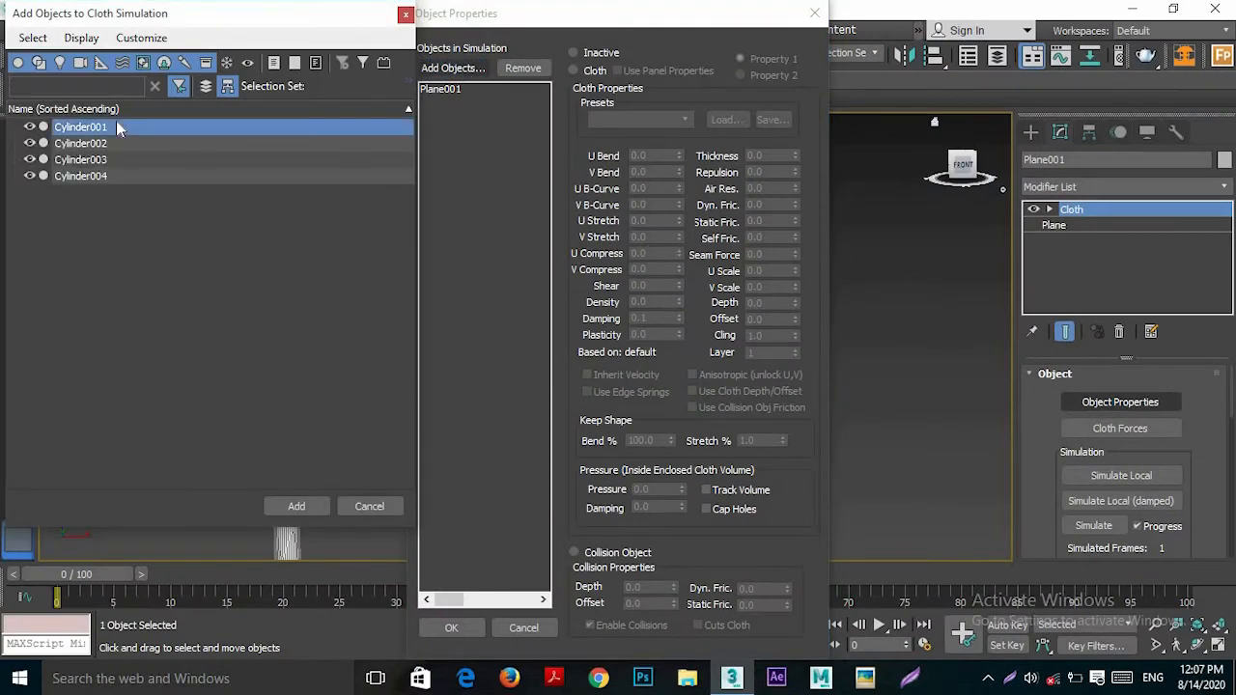
left_click(124, 174, "shift")
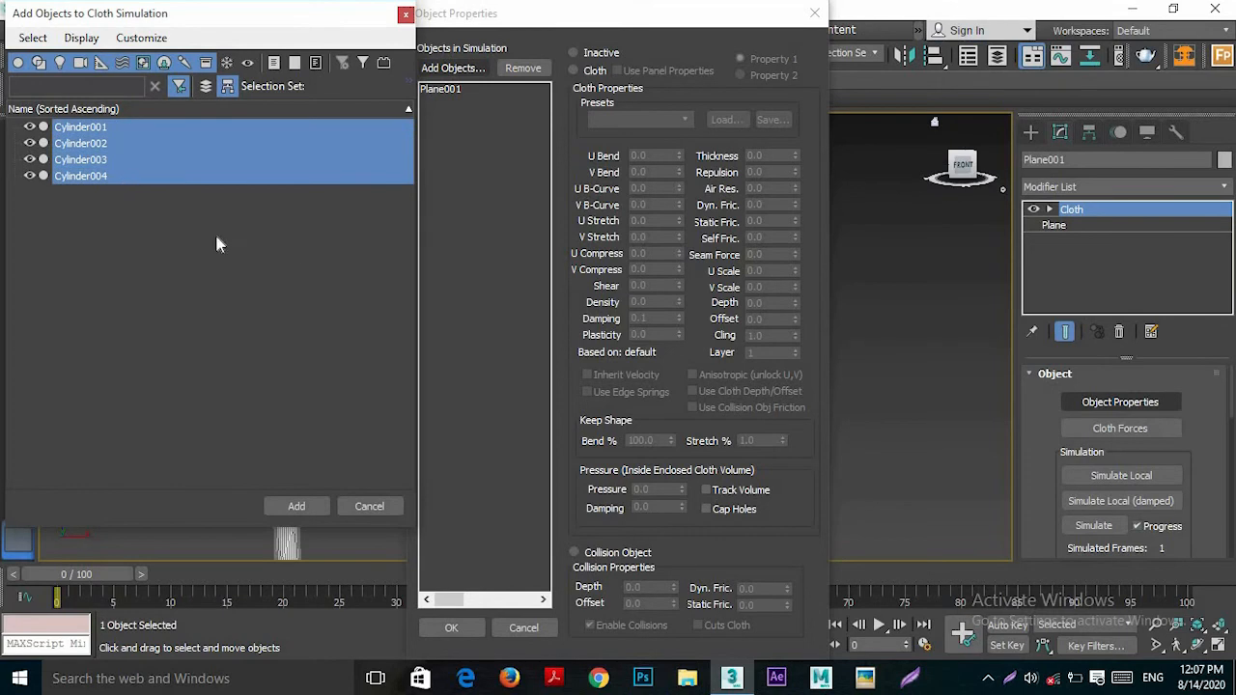
left_click(301, 506)
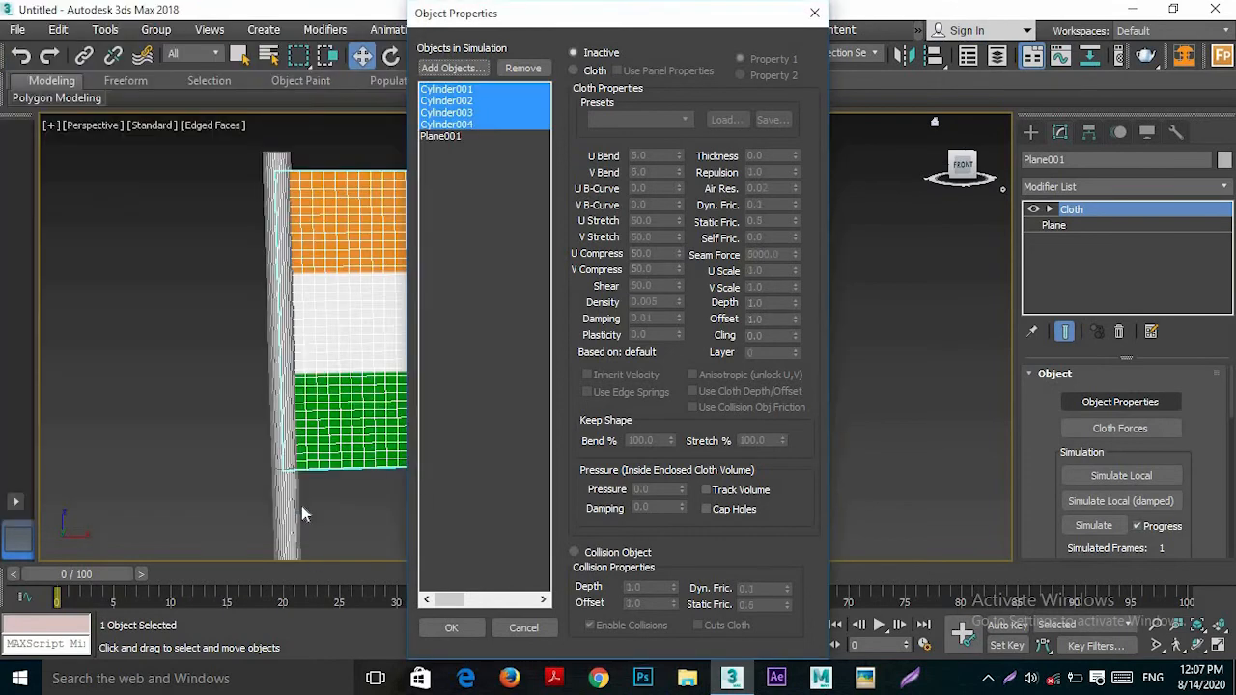
- Define Plane001 as Cloth in the simulation and apply the Silk preset to it
left_click(444, 137)
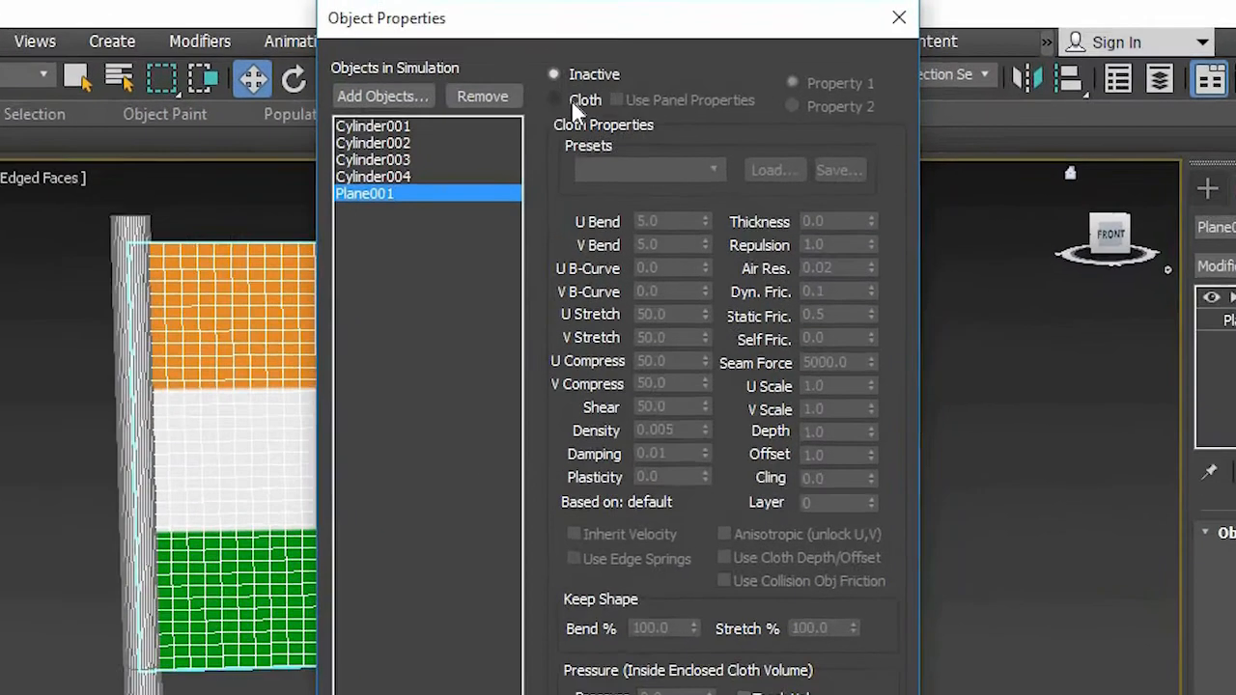
left_click(591, 72)
left_click(610, 170)
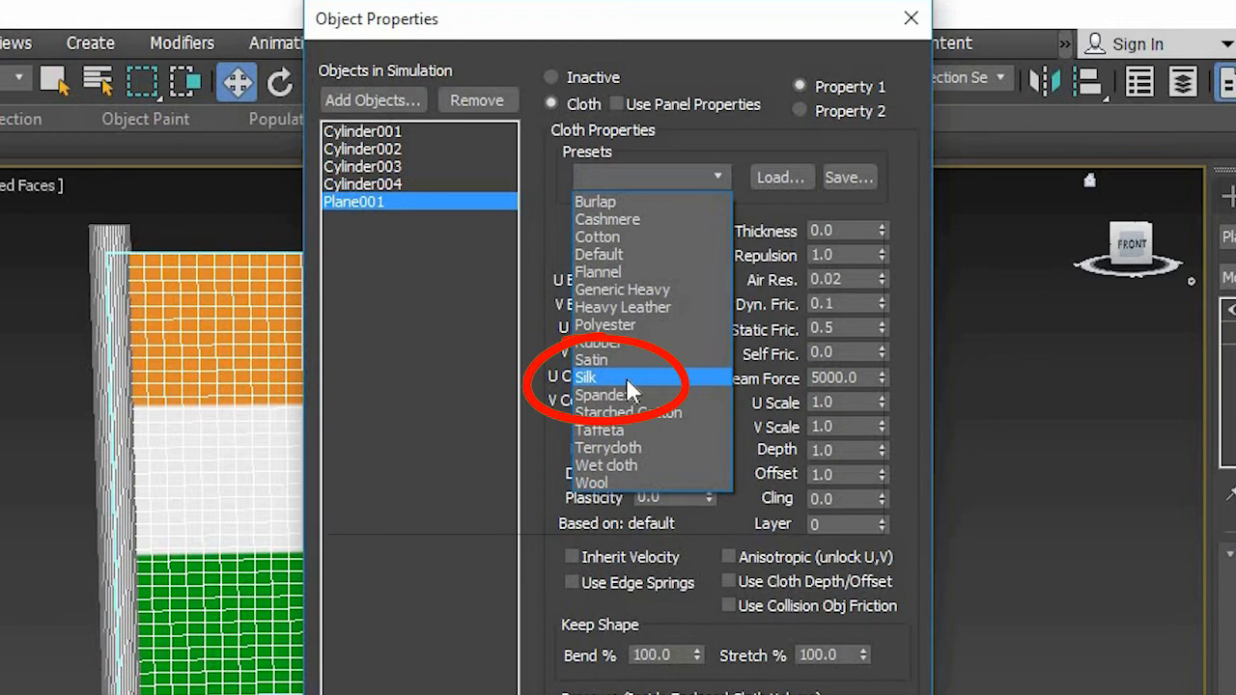
left_click(626, 377)
- Make the four cylinders collision objects and accept the cloth object properties
left_click(404, 130)
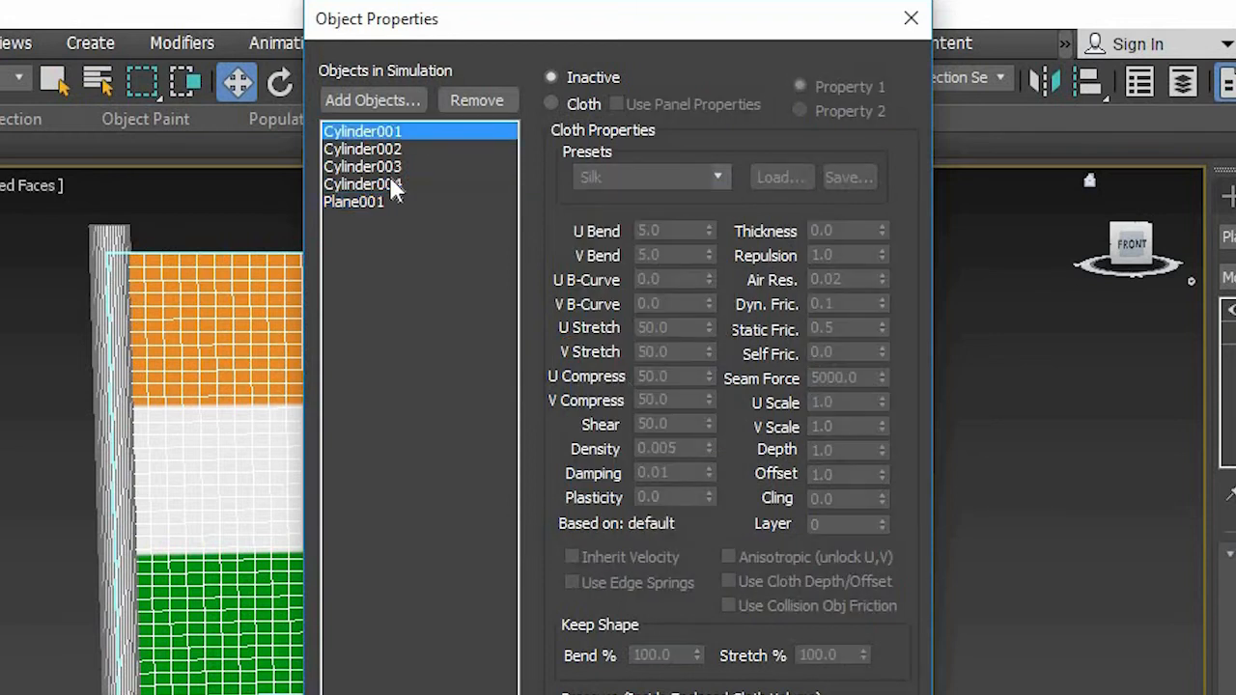
left_click(394, 183, "shift")
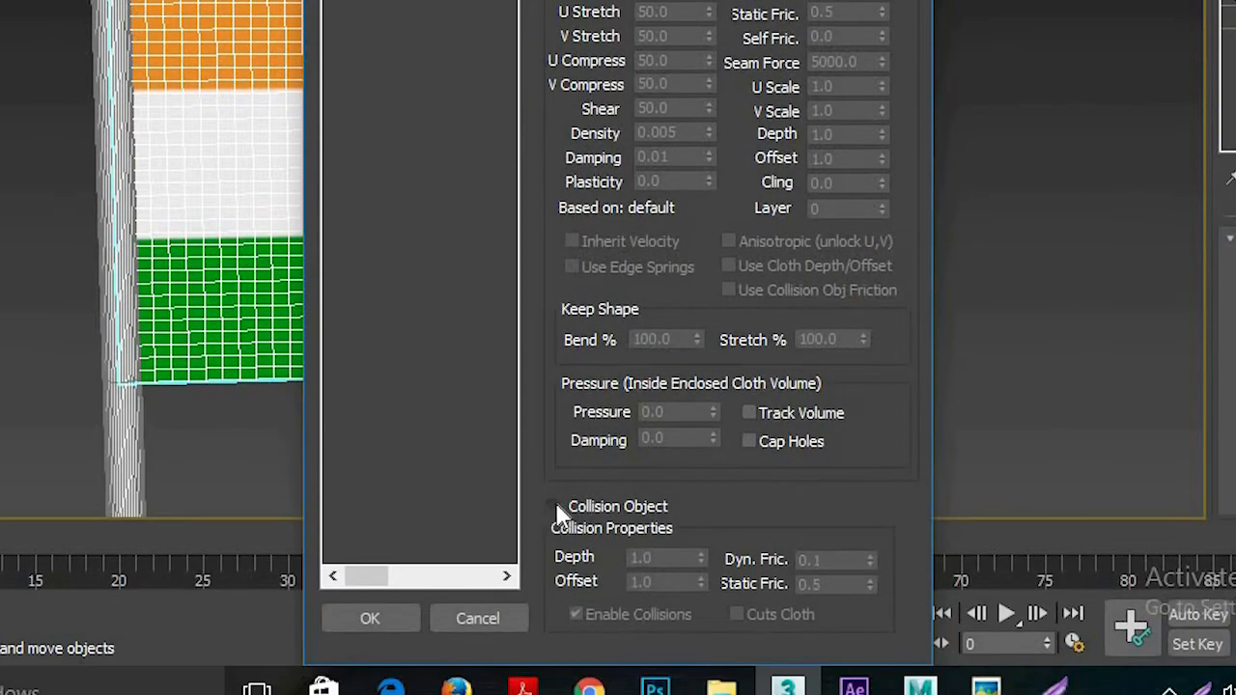
left_click(555, 508)
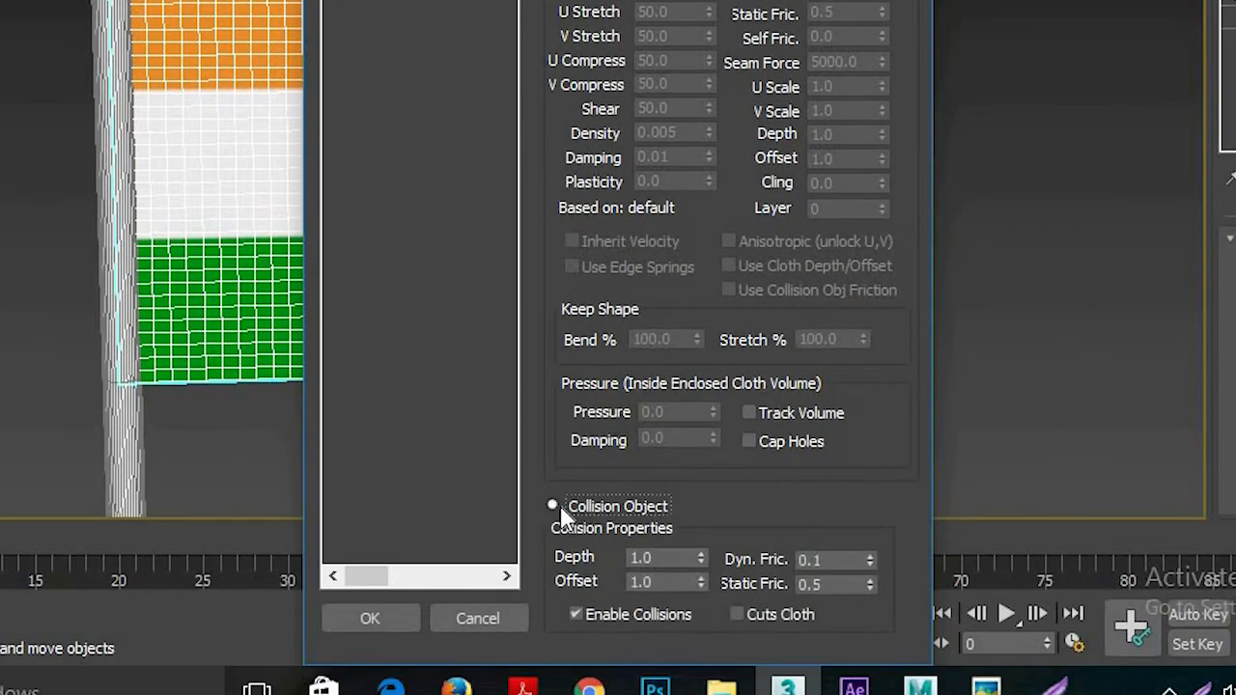
left_click(382, 616)
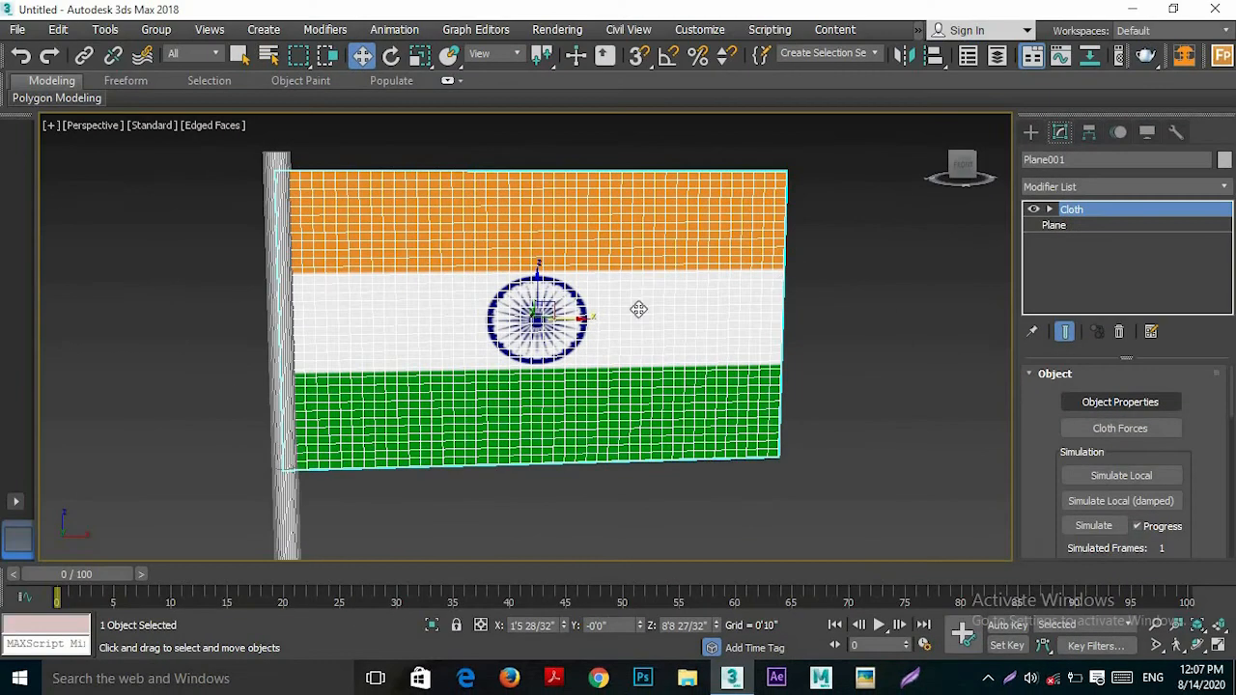
- At the Cloth modifier's Group level, make a group from the flag vertices overlapping the pole in the Front view, keeping the default name
left_click(1050, 209)
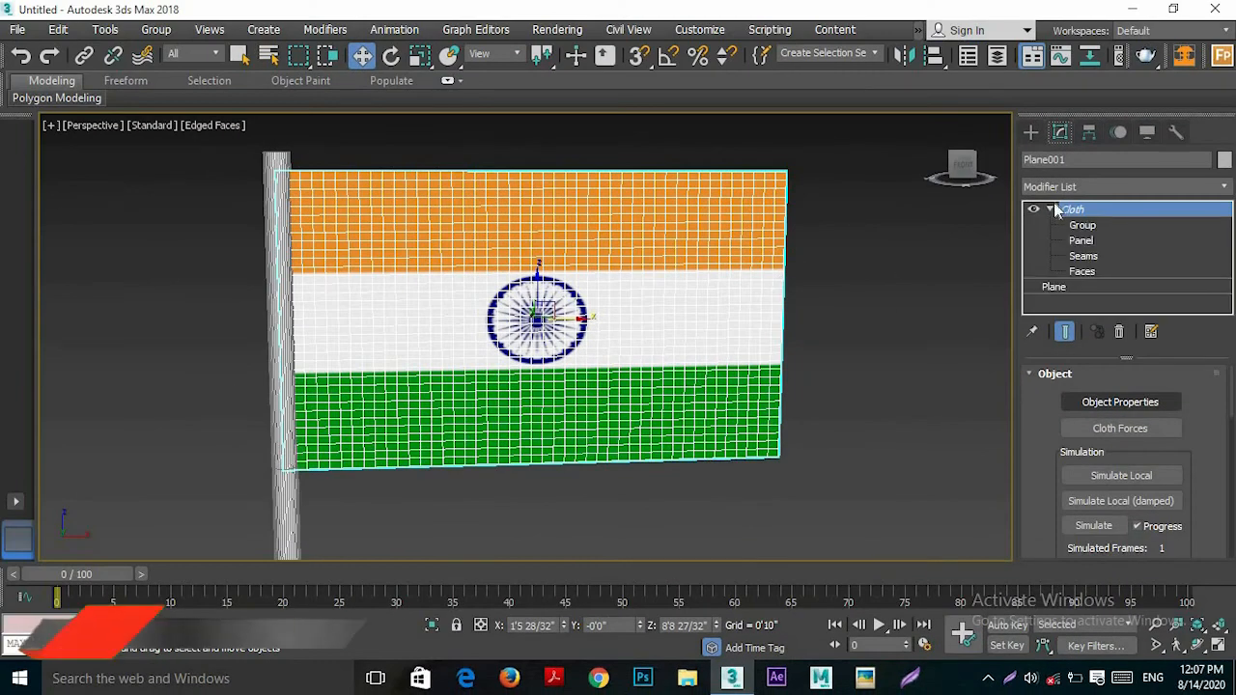
left_click(1084, 225)
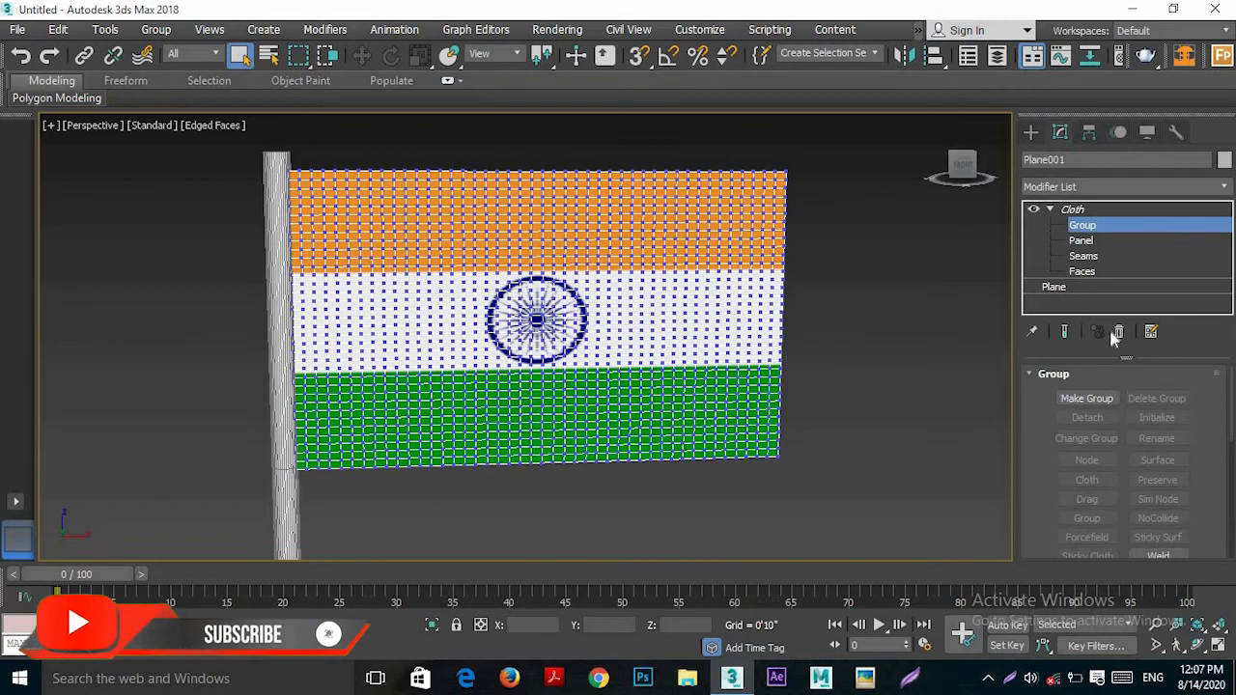
key("f")
scroll(555, 203, "up", 6)
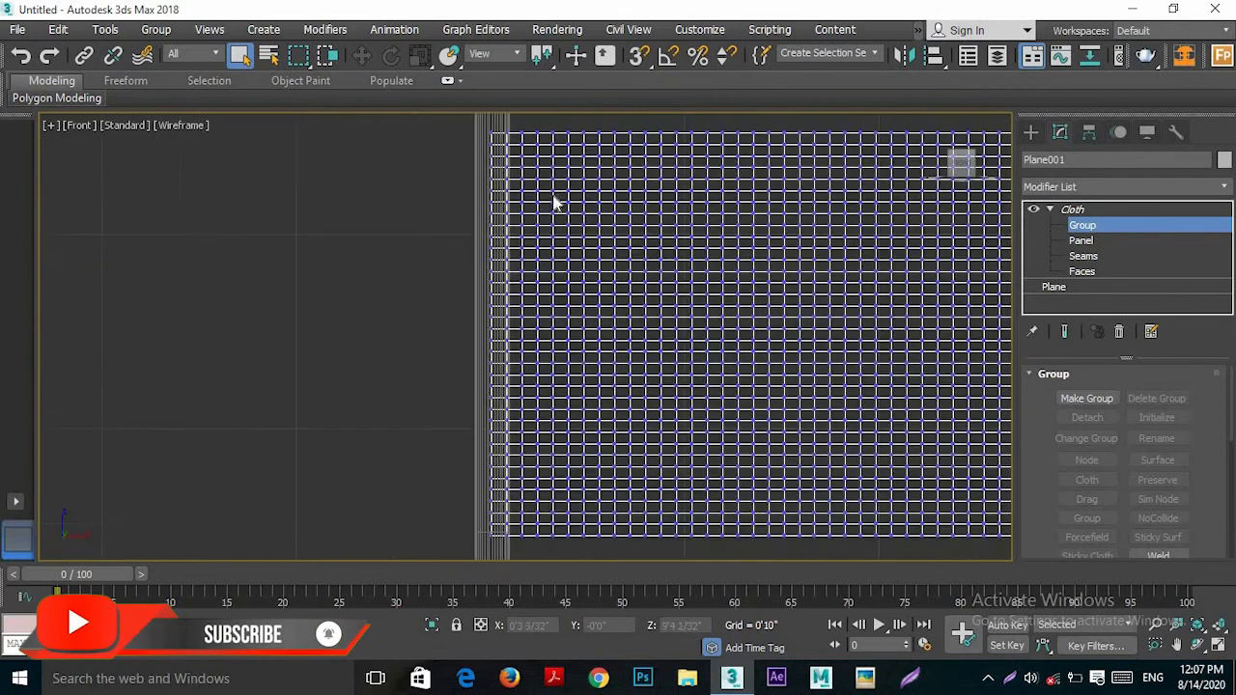
left_click_drag(450, 115, 514, 557)
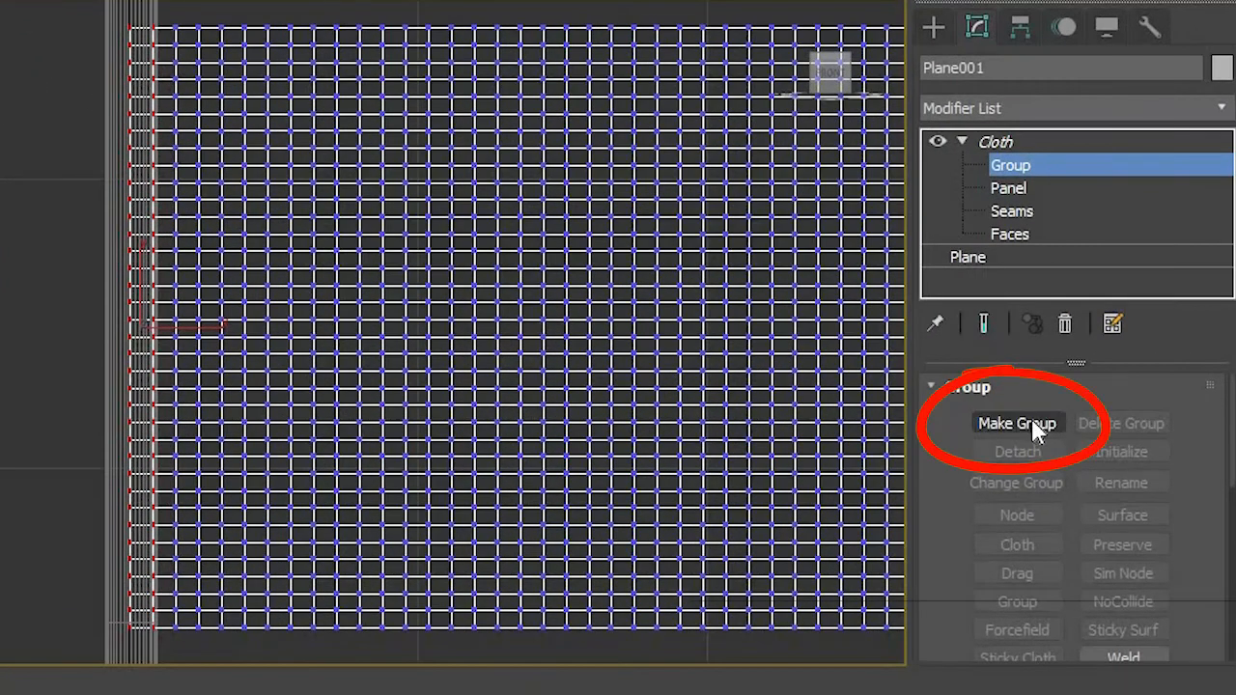
left_click(1024, 425)
left_click(232, 374)
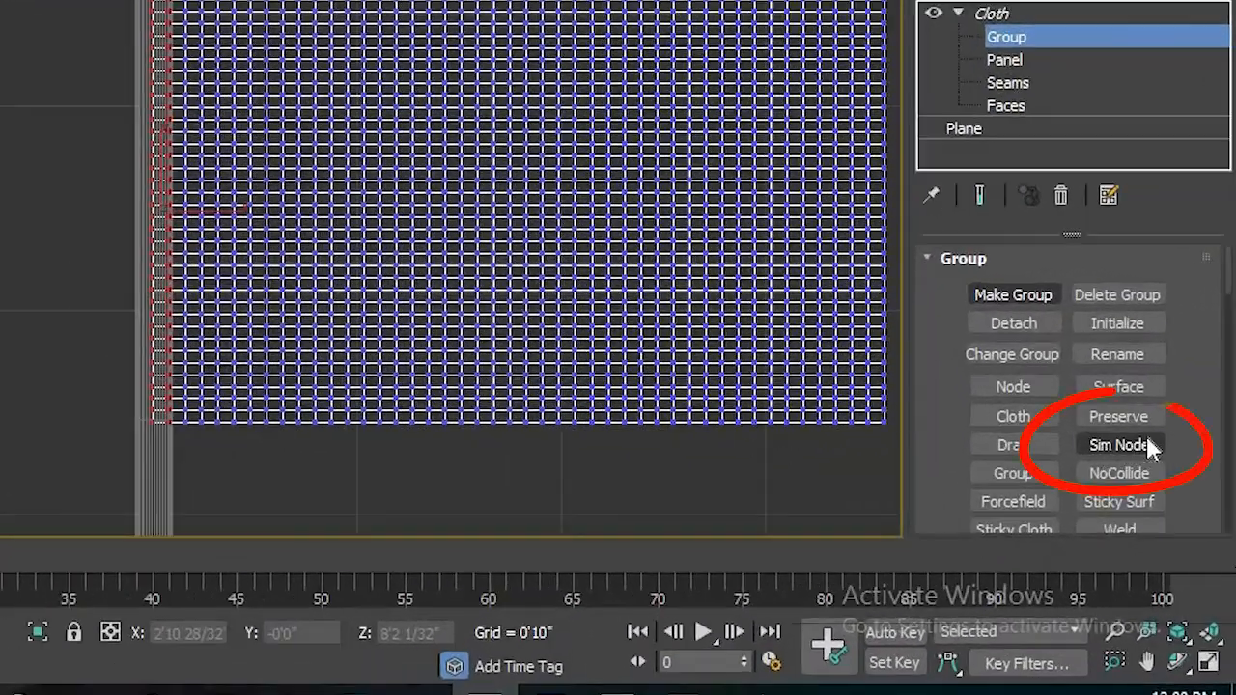
- Attach the vertex group to the flagpole cylinder as a Sim Node constraint and return to the Perspective view
left_click(1123, 447)
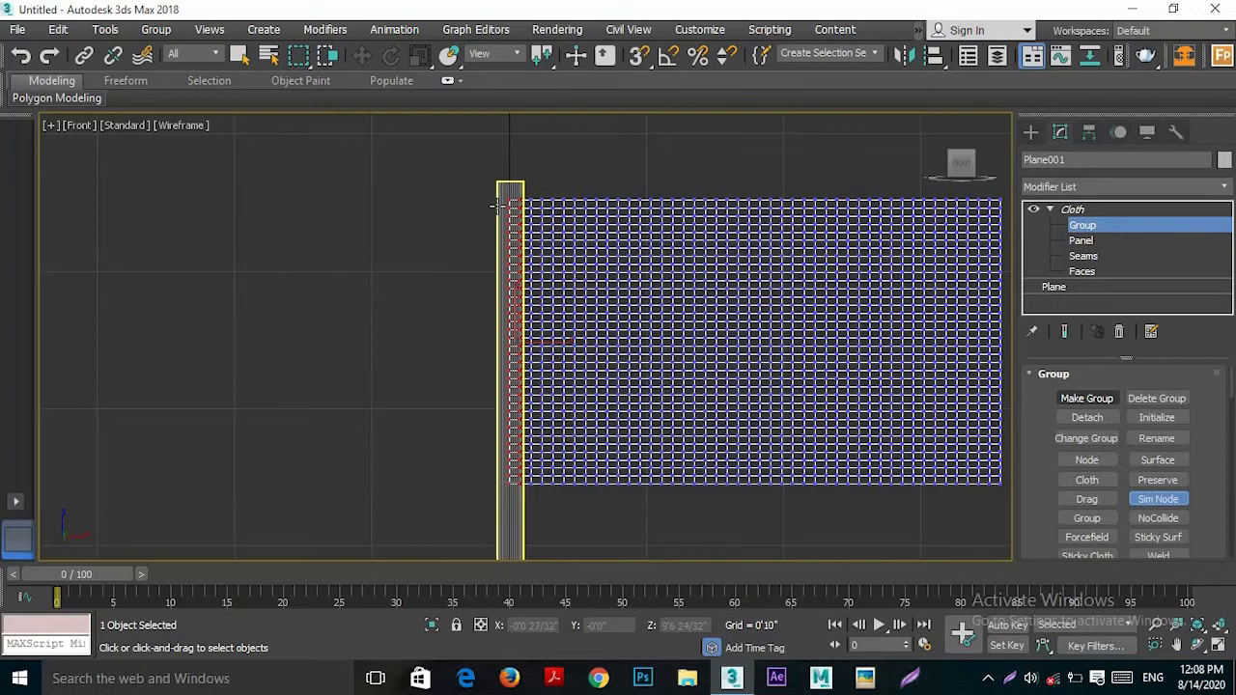
left_click(501, 204)
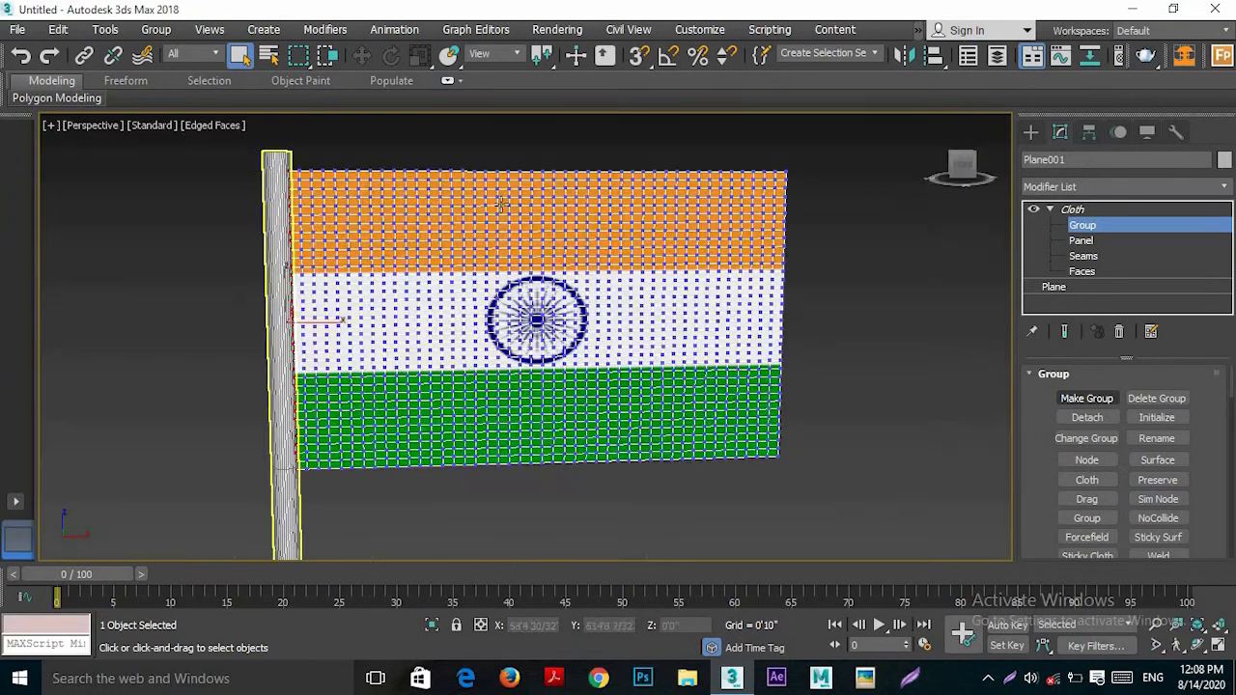
middle_click_drag(471, 223, 601, 228, "alt")
scroll(587, 227, "down", 2)
scroll(536, 229, "up", 2)
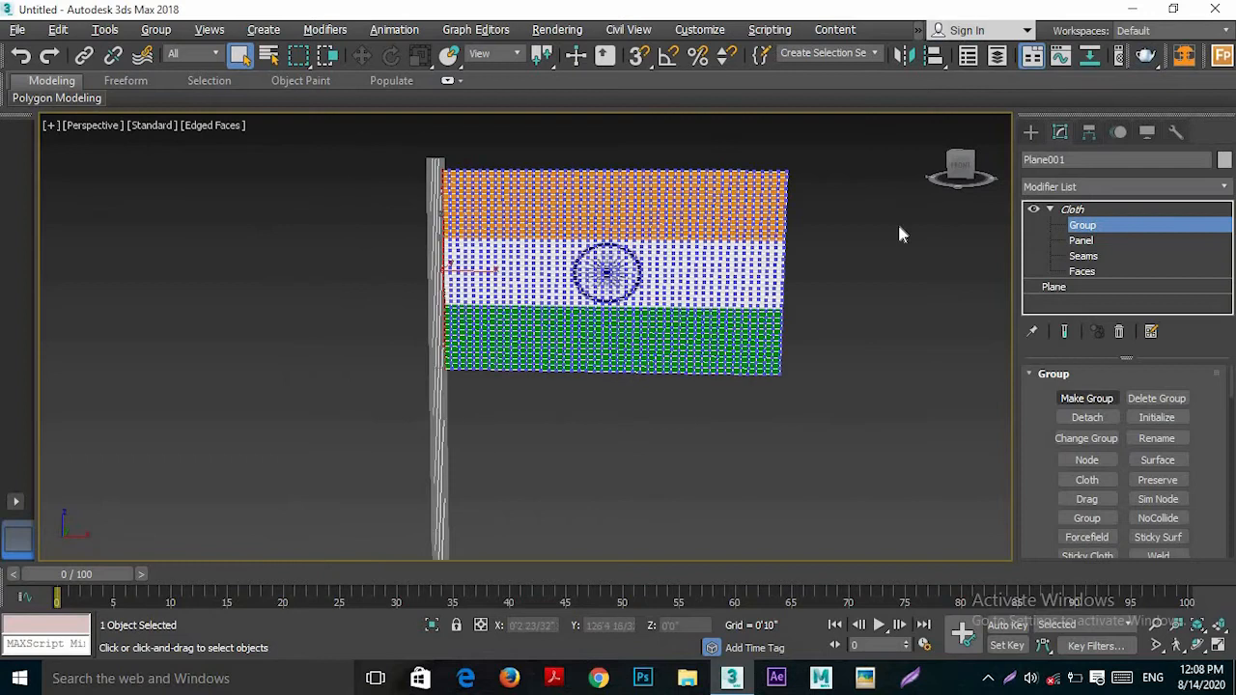
- Leave the Group sub-object level for the main Cloth level and turn off the edged-faces display
left_click(1074, 209)
mouse_move(640, 307)
middle_mouse_down()
mouse_move(605, 304)
mouse_move(563, 216)
mouse_move(610, 247)
mouse_move(551, 240)
middle_mouse_up()
scroll(563, 215, "down", 5)
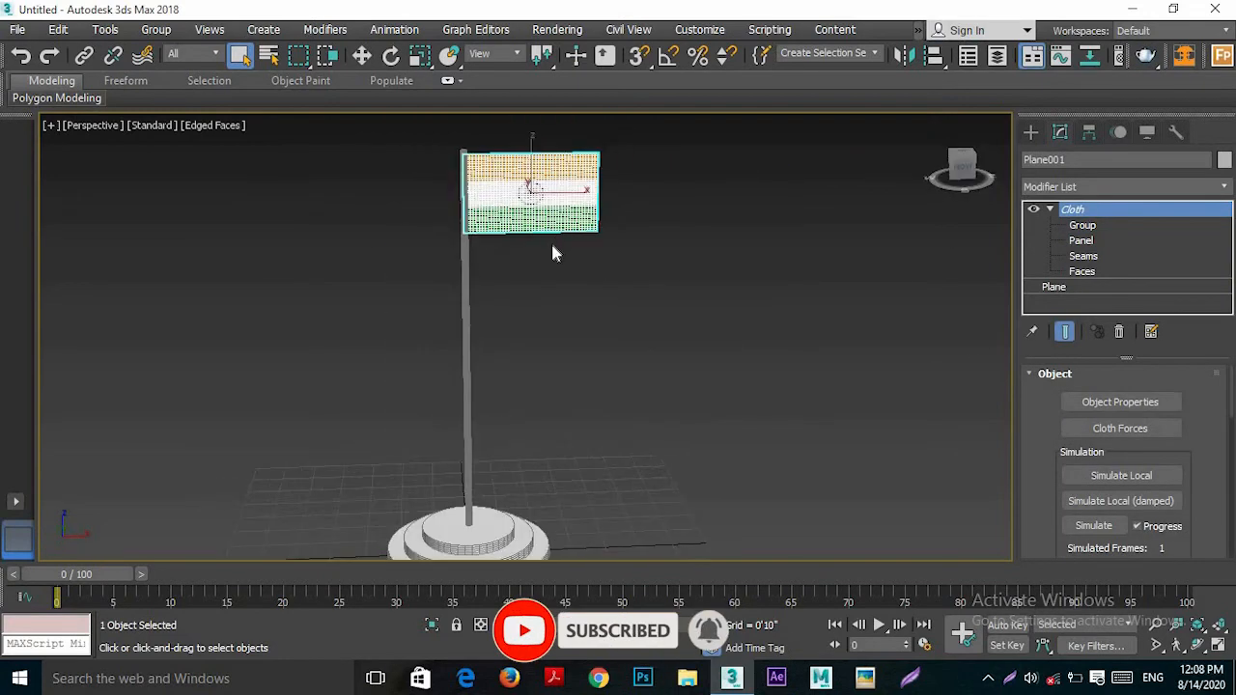
key("F4")
scroll(533, 251, "down", 4)
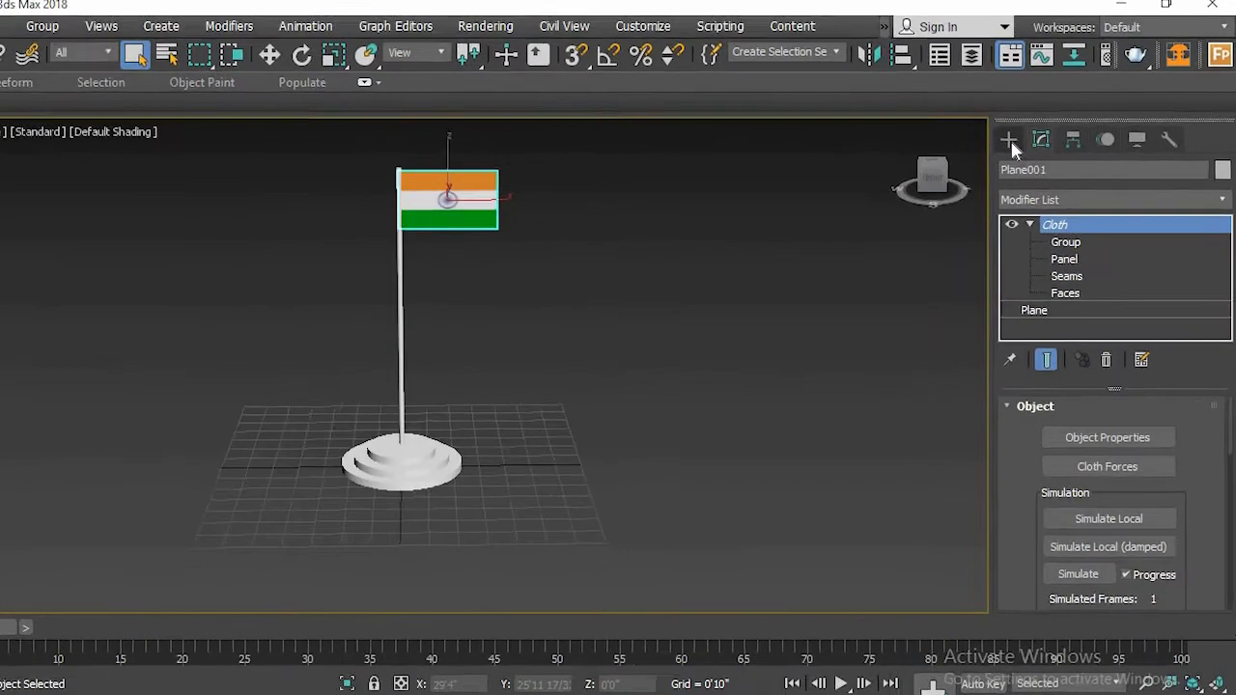
- Create a Wind space warp on the grid in front of the flagpole's round base
left_click(1030, 131)
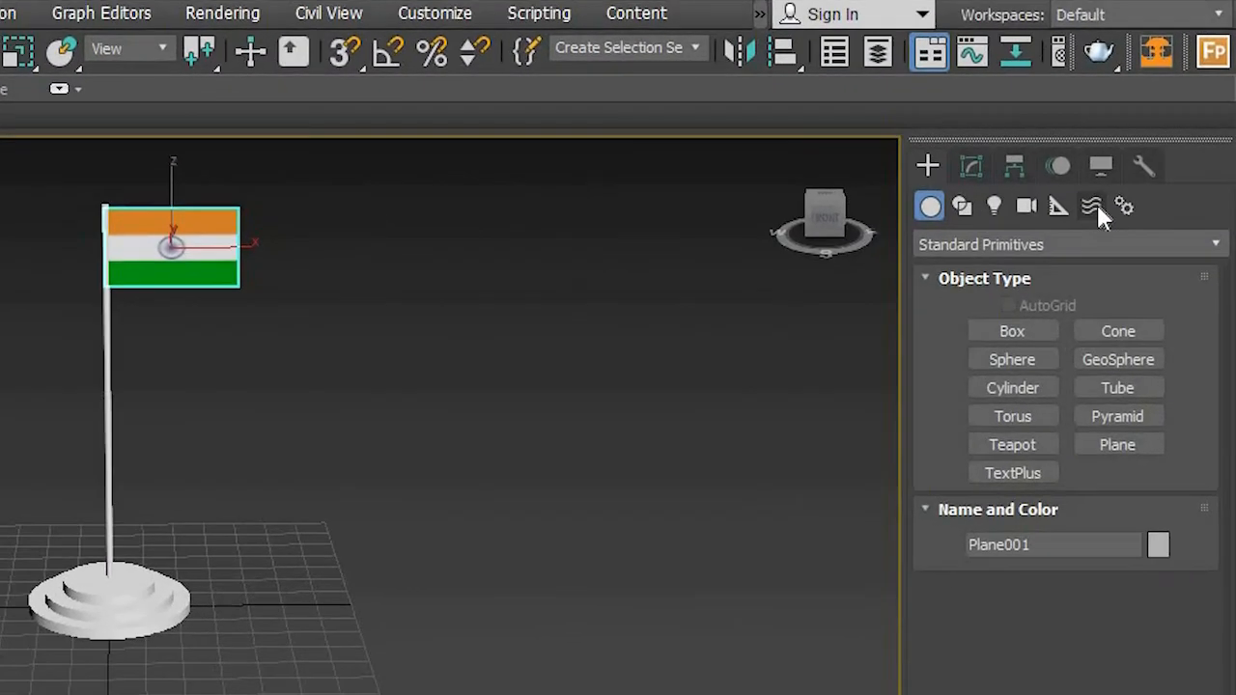
left_click(1091, 206)
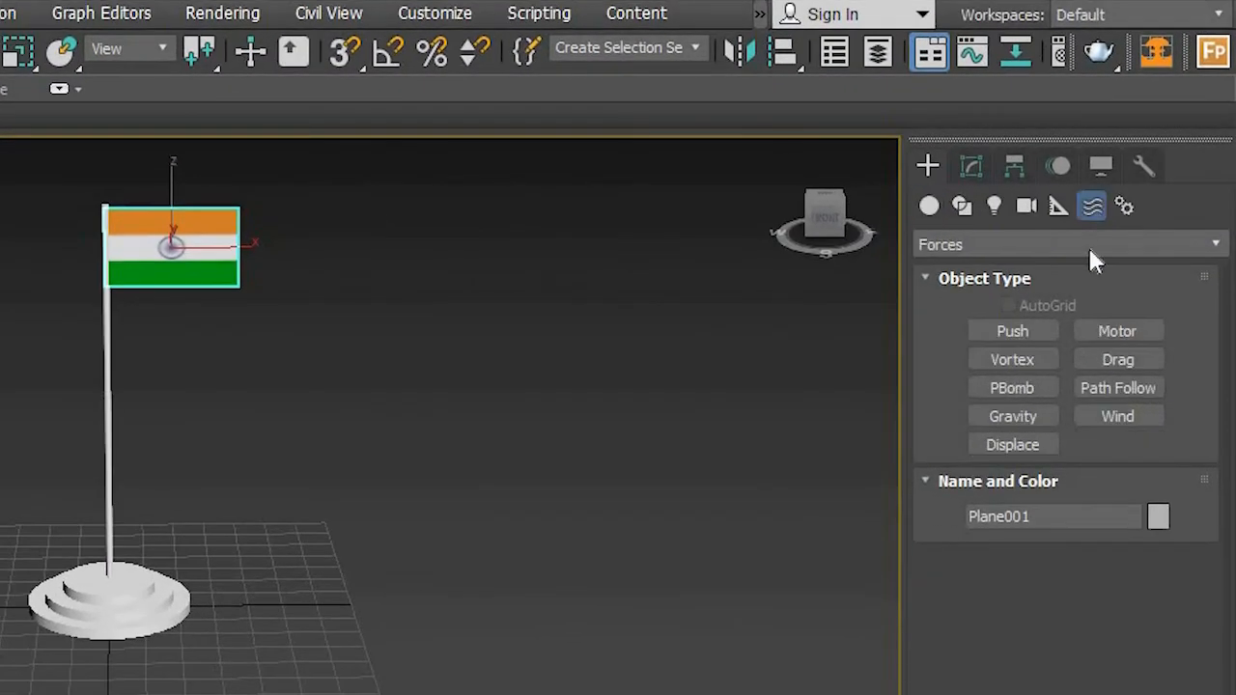
left_click(1138, 420)
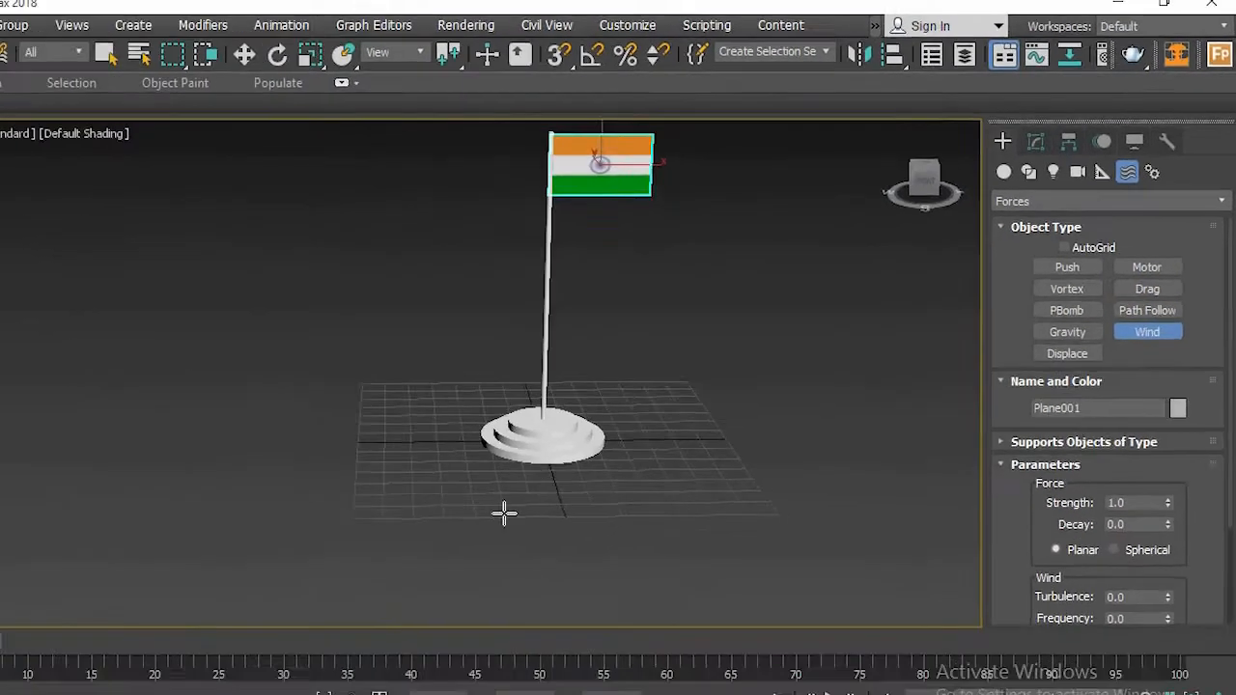
left_click_drag(504, 514, 456, 481)
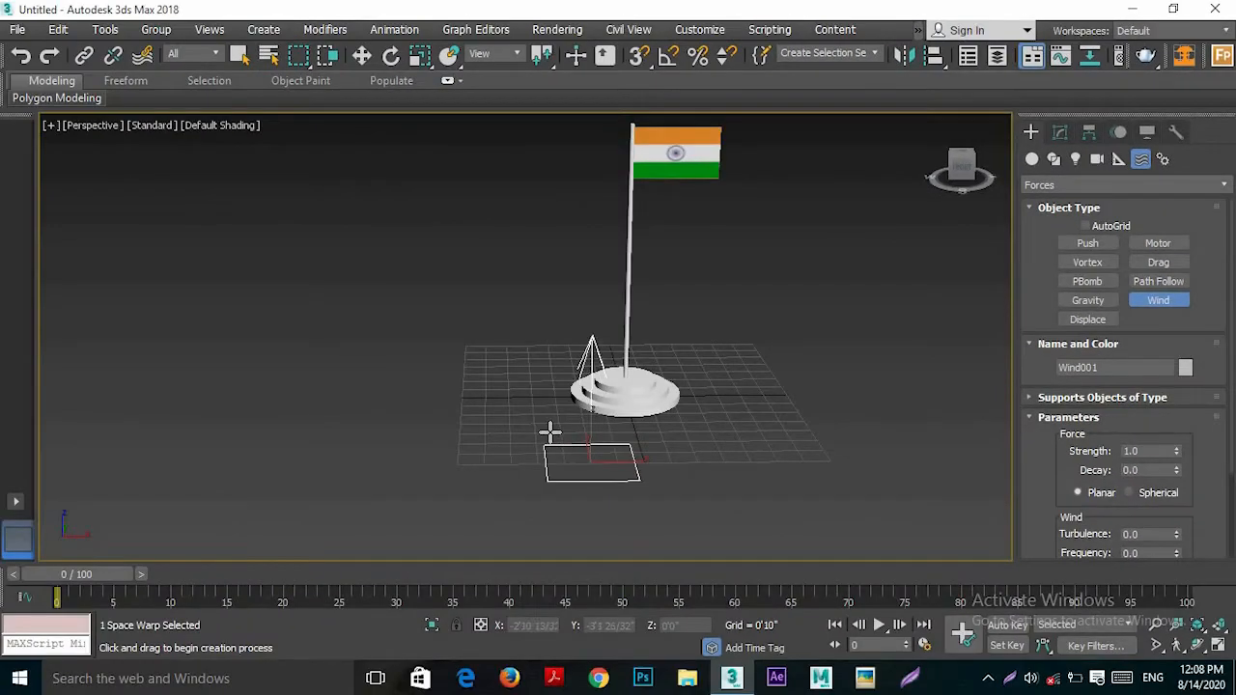
left_click_drag(550, 432, 551, 434)
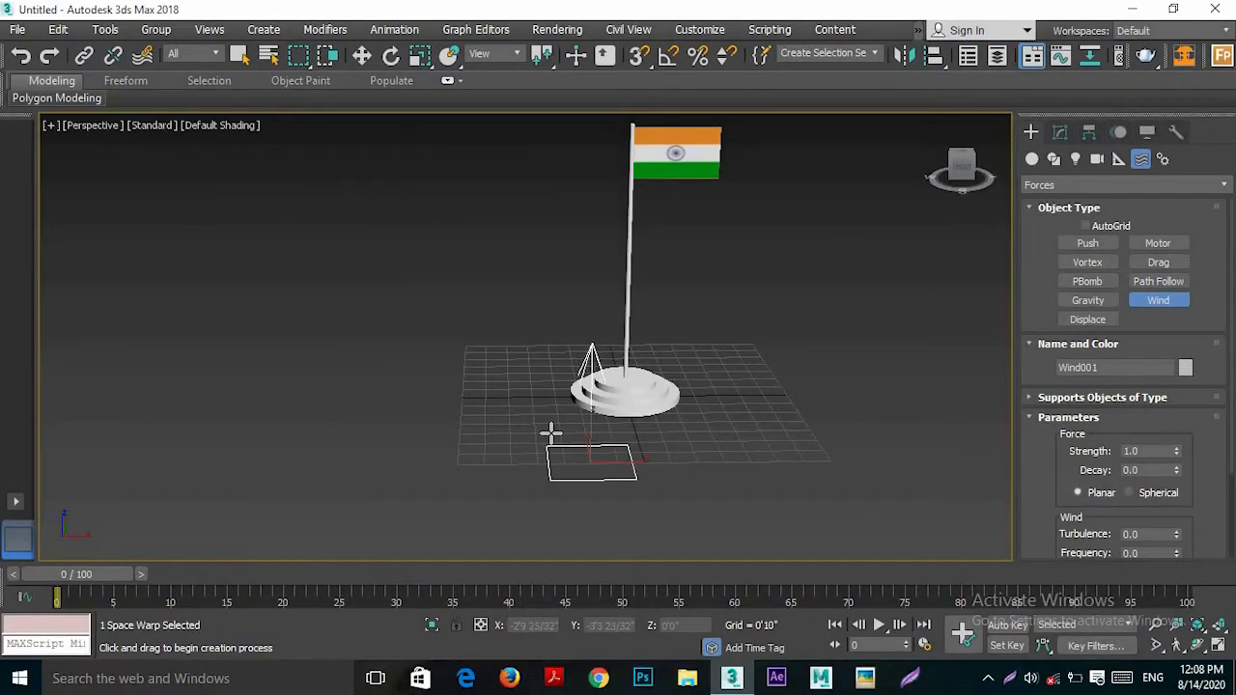
middle_click_drag(553, 423, 579, 435)
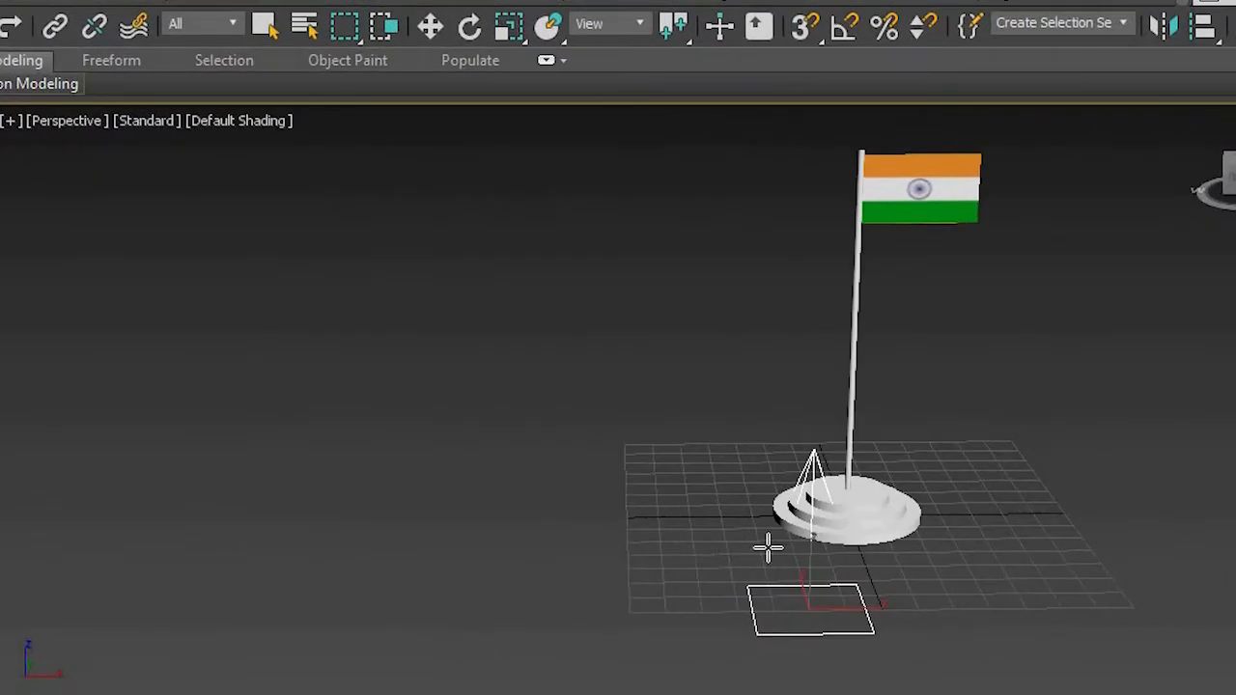
middle_click_drag(768, 549, 752, 553)
- Move the Wind space warp up off the grid and away from the flag, to the pole side
key("w")
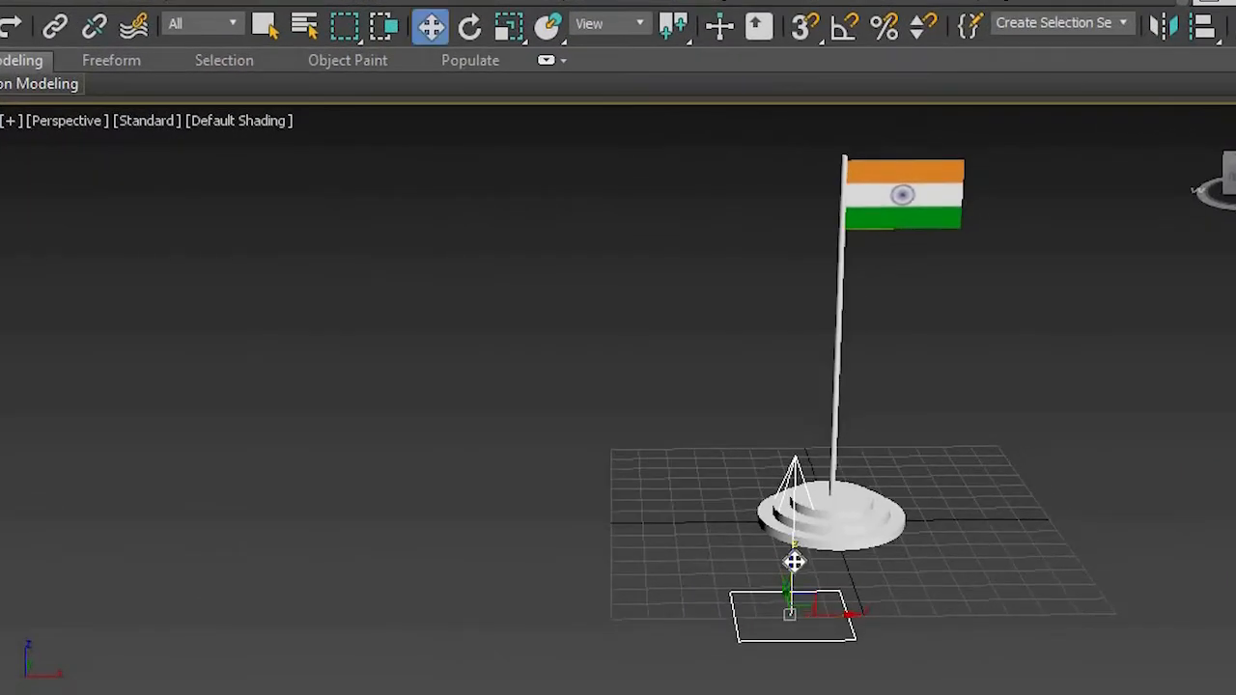
left_click_drag(794, 561, 779, 266)
left_click_drag(863, 326, 664, 324)
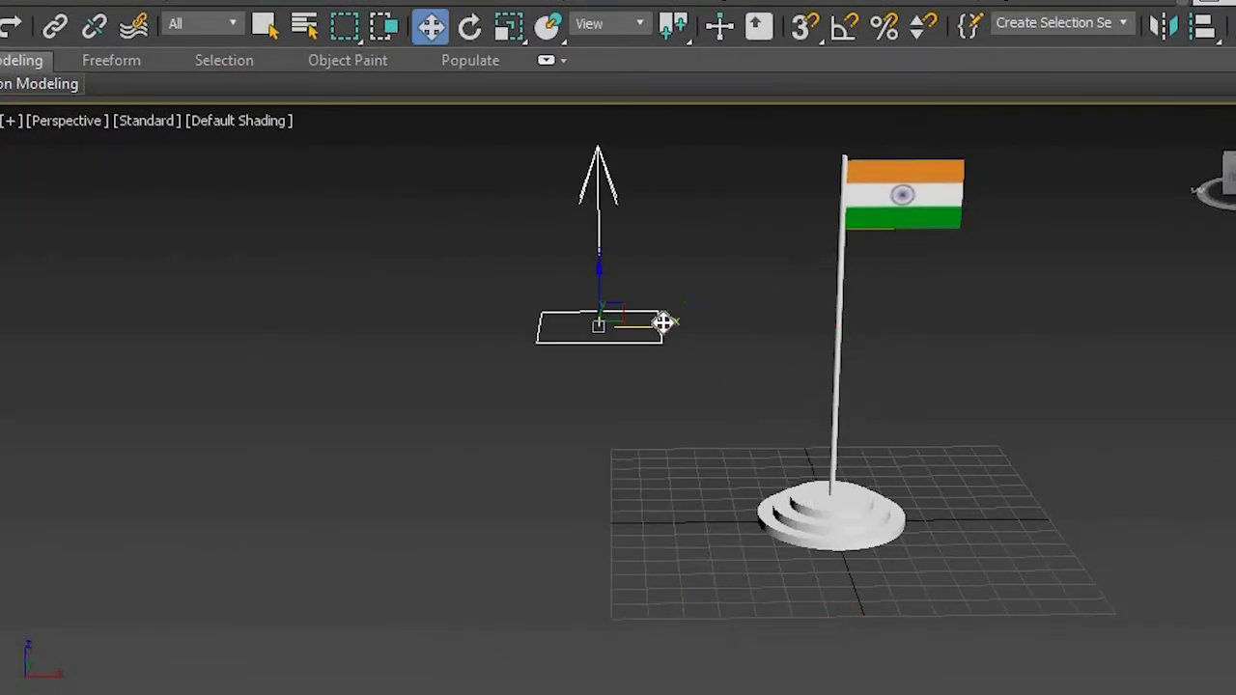
- Rotate the Wind space warp with angle snap on so its arrow points horizontally toward the flagpole
middle_click_drag(647, 322, 624, 306, "alt")
middle_click_drag(749, 140, 783, 219)
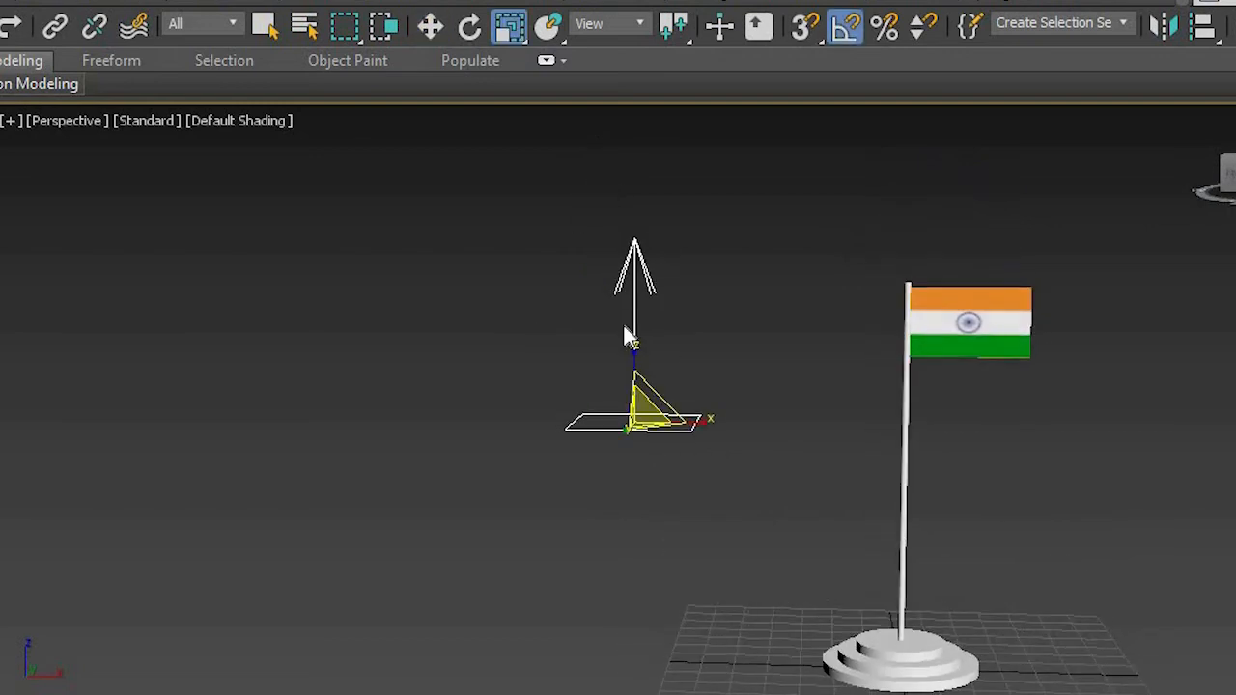
key("e")
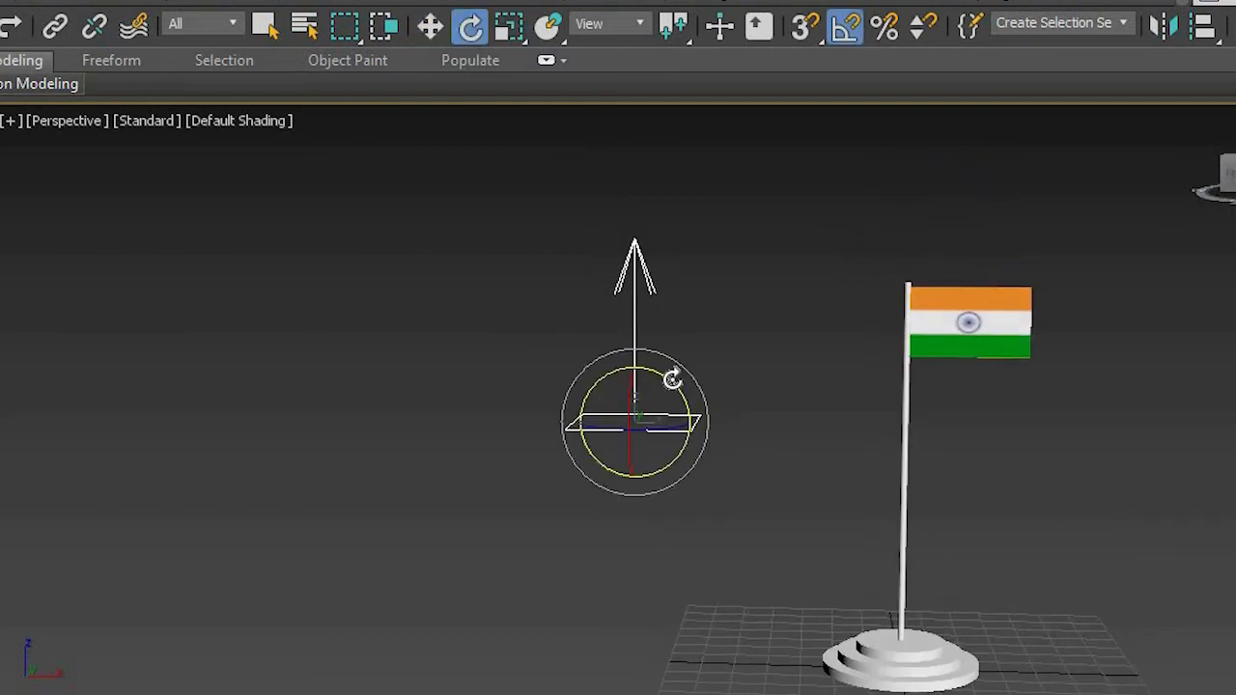
left_click_drag(672, 379, 725, 475)
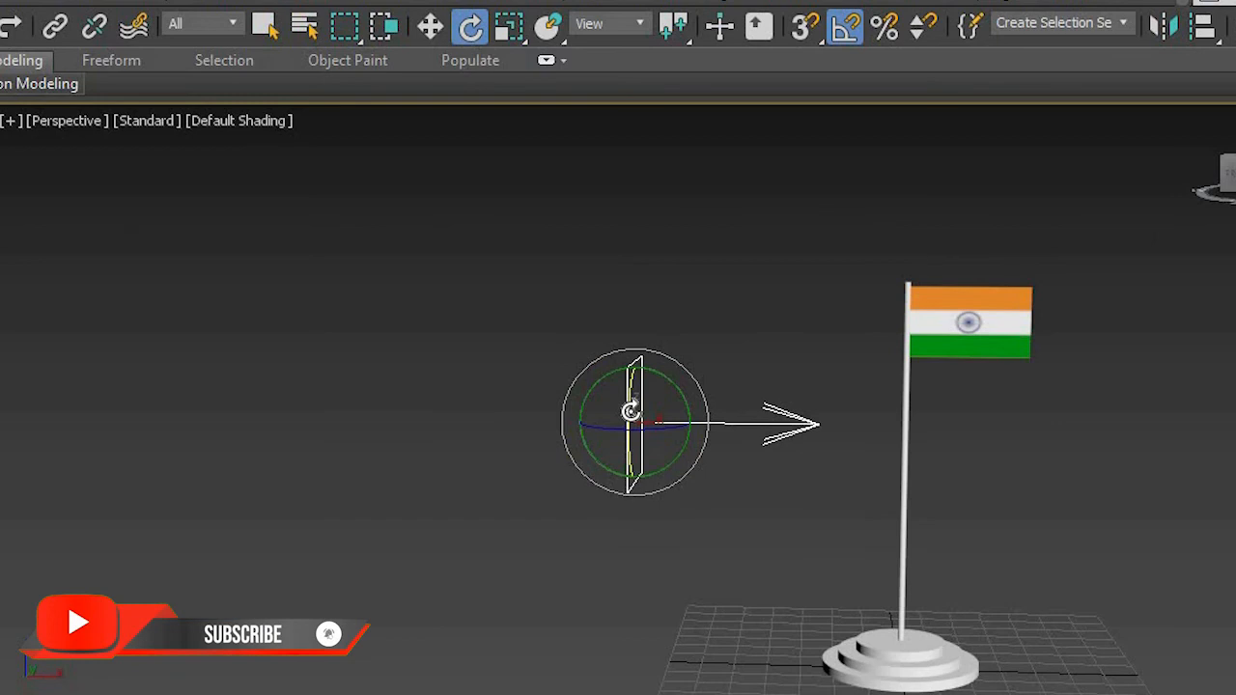
- Raise the Wind space warp to the flag's height and align it with the centre of the pole base in the Top view
key("w")
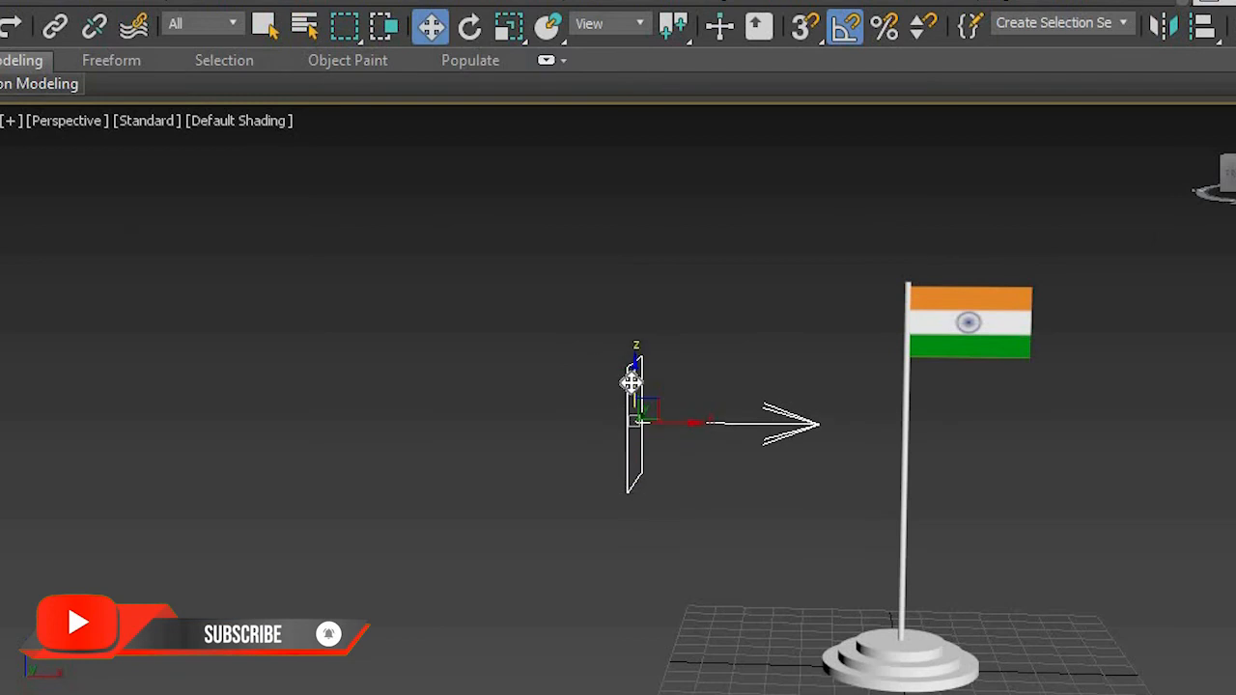
left_click_drag(641, 370, 645, 279)
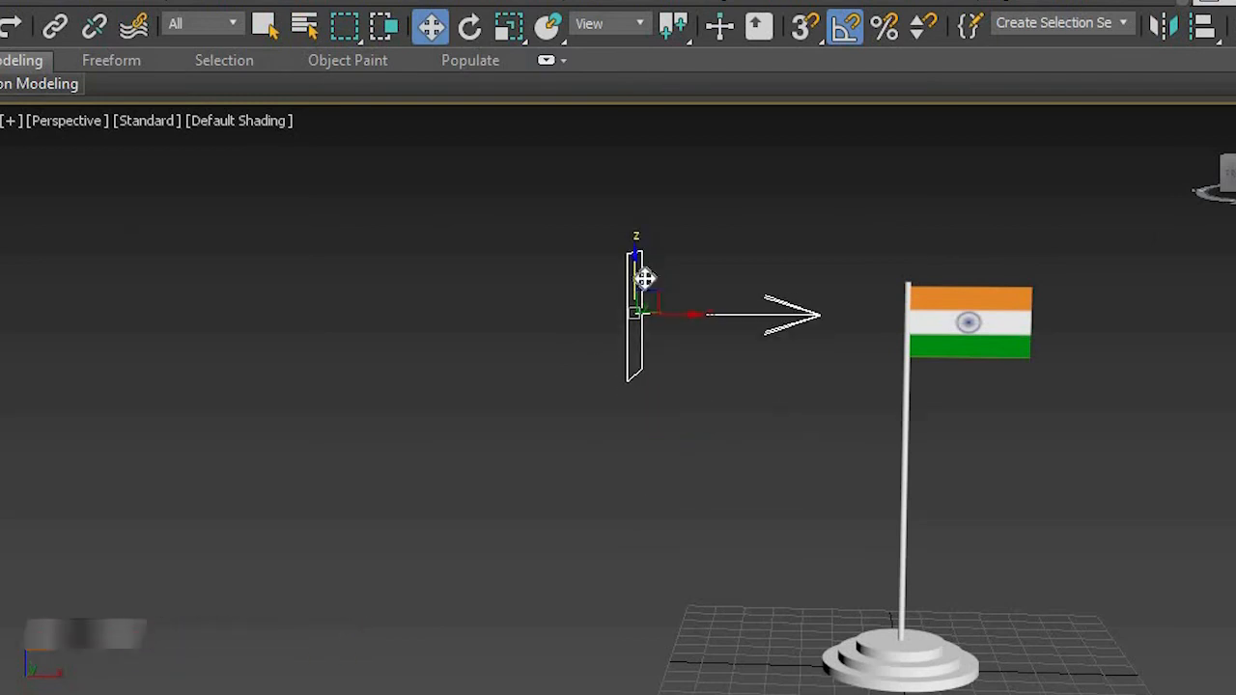
key("t")
scroll(651, 339, "down", 2)
scroll(569, 409, "up", 2)
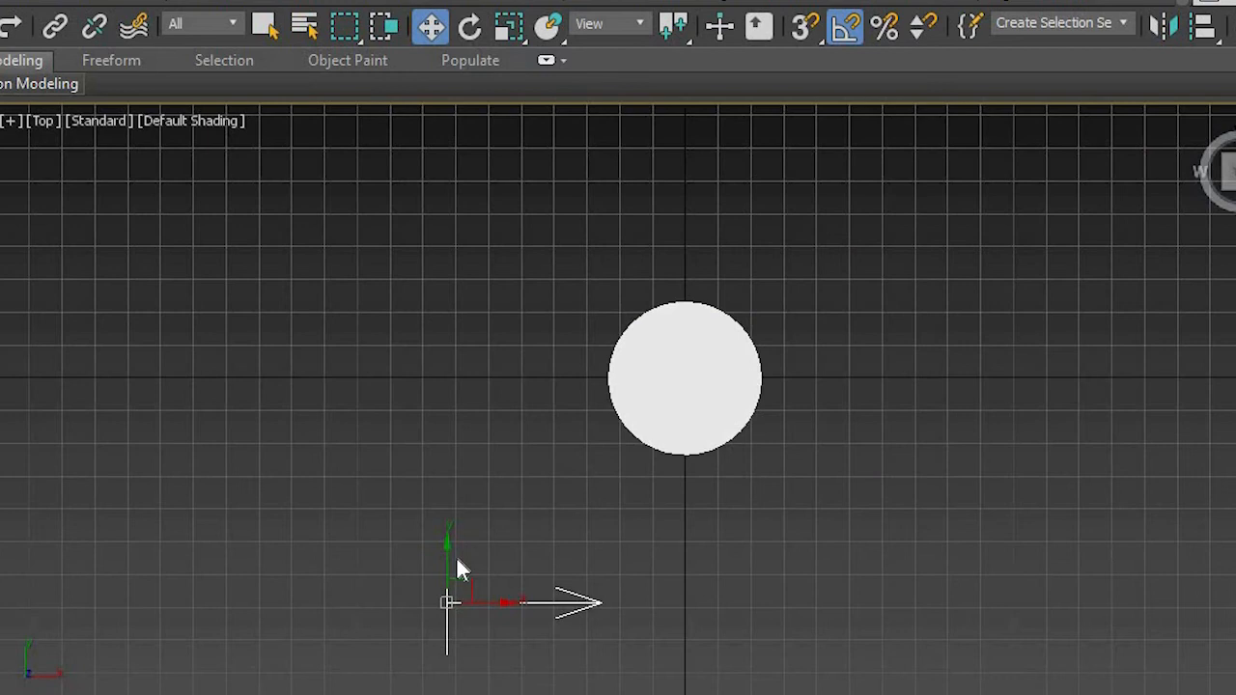
left_click_drag(452, 569, 501, 376)
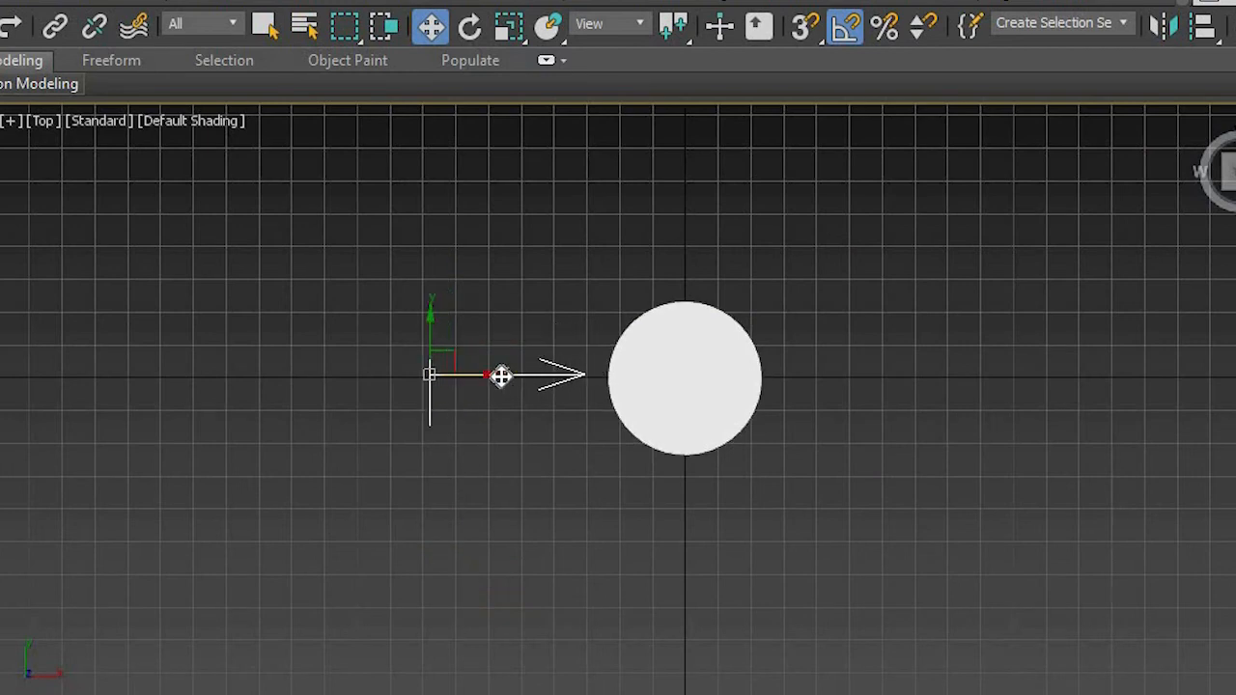
- Clone the Wind space warp sideways as one independent copy named Wind002
key("p")
middle_click_drag(580, 425, 809, 332, "alt")
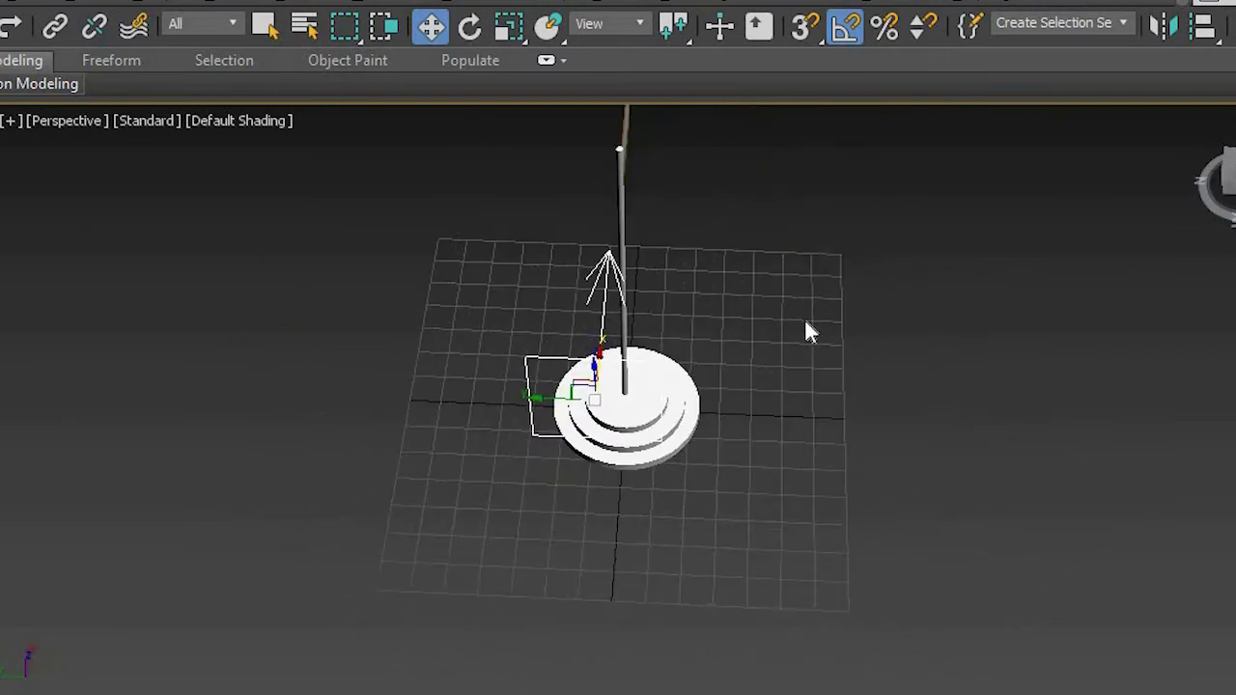
mouse_move(563, 403)
left_mouse_down("shift")
mouse_move(345, 390)
mouse_move(351, 399)
left_mouse_up("shift")
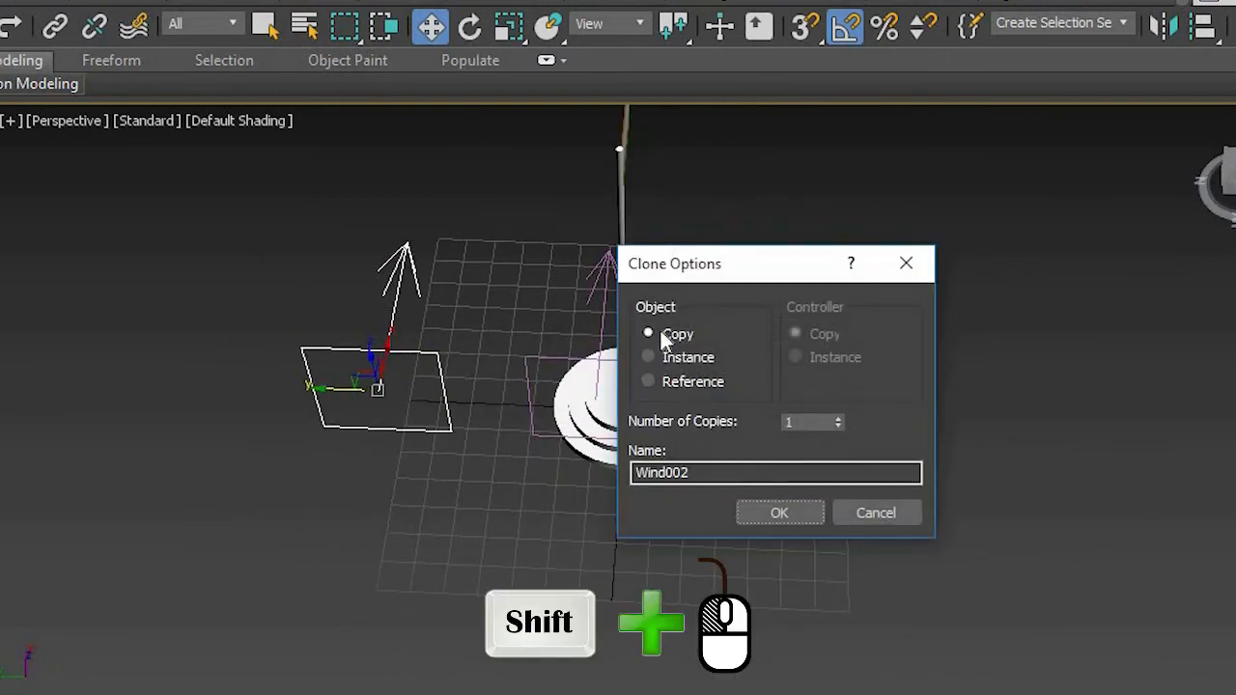
left_click(769, 509)
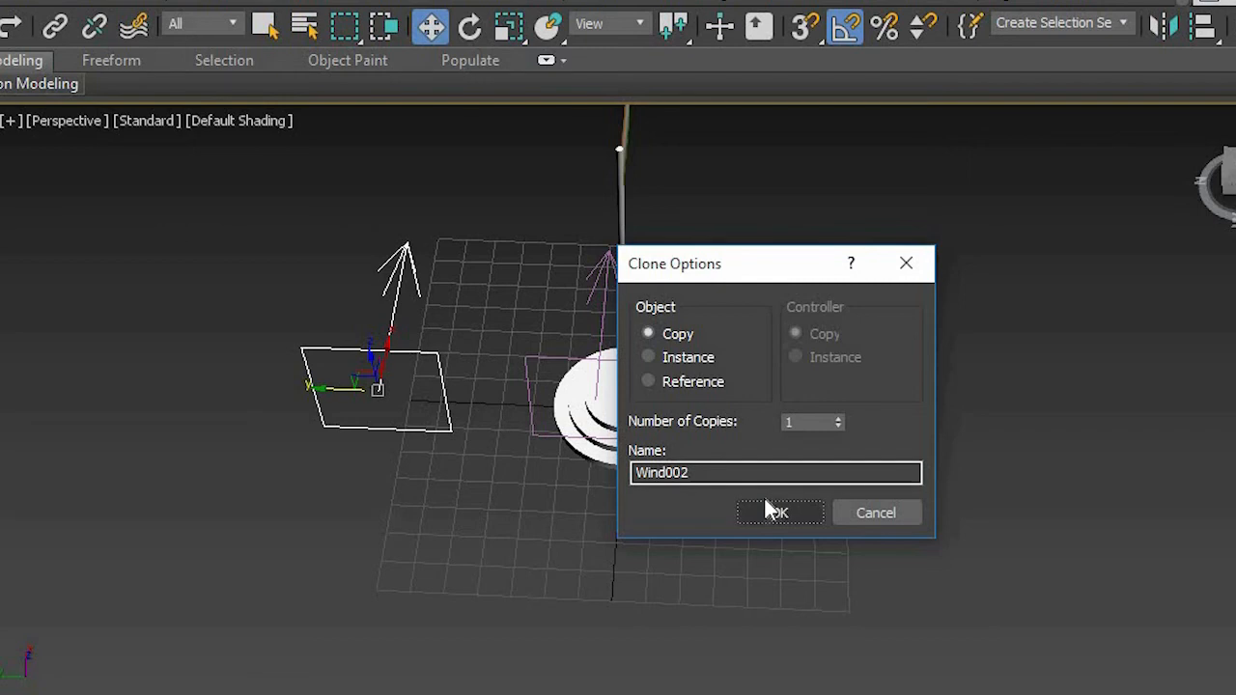
- Rotate the copied Wind space warp about its vertical axis so its arrow points diagonally toward the flagpole
middle_click_drag(394, 400, 633, 427, "alt")
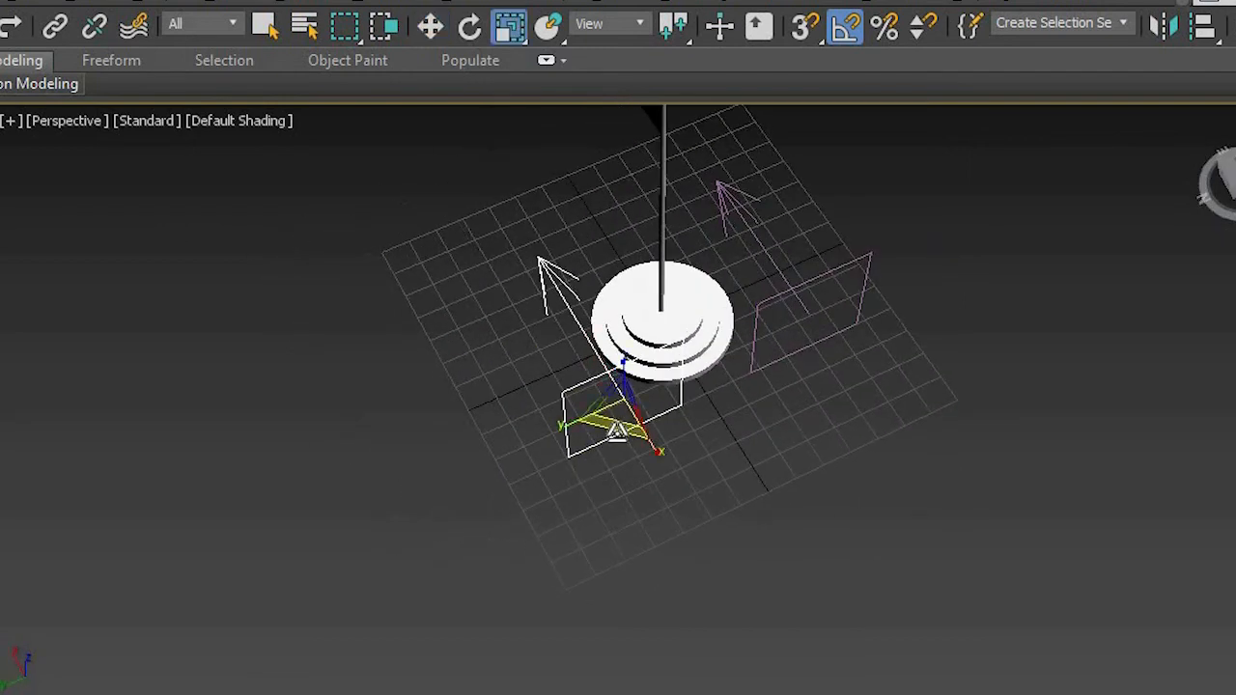
left_click(470, 26)
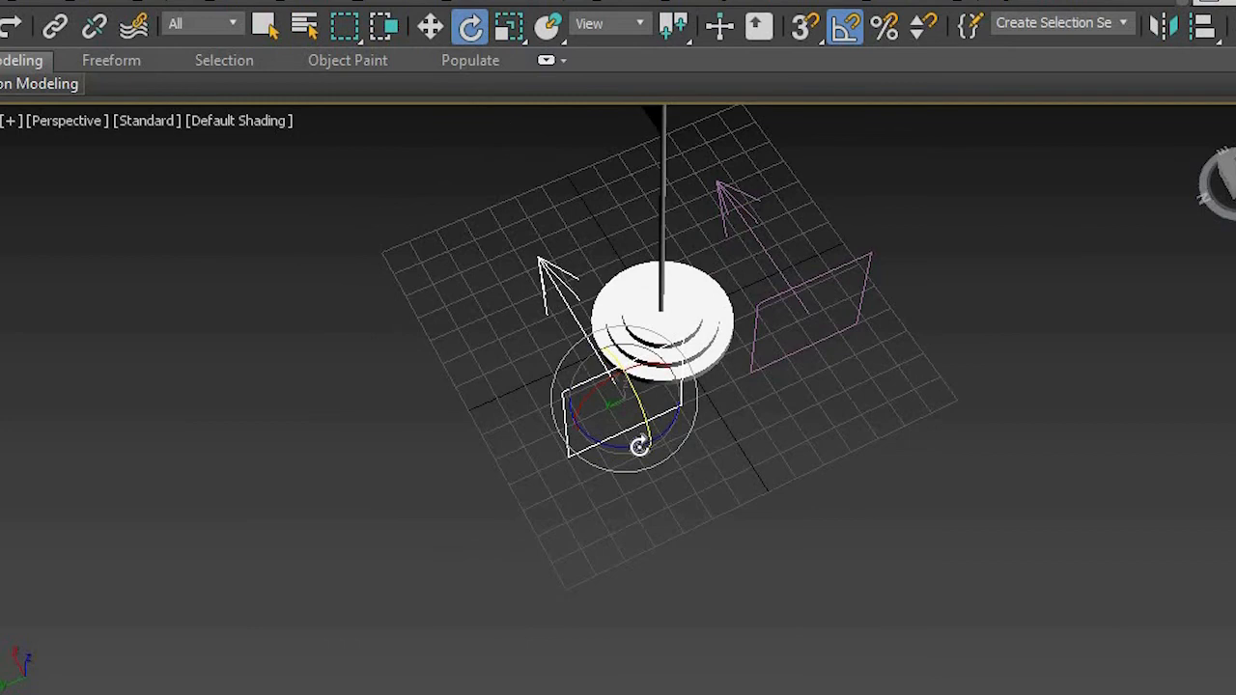
left_click_drag(624, 441, 565, 439)
- Move the diagonal Wind copy in the Top view so its arrow tip sits just outside the round base
key("t")
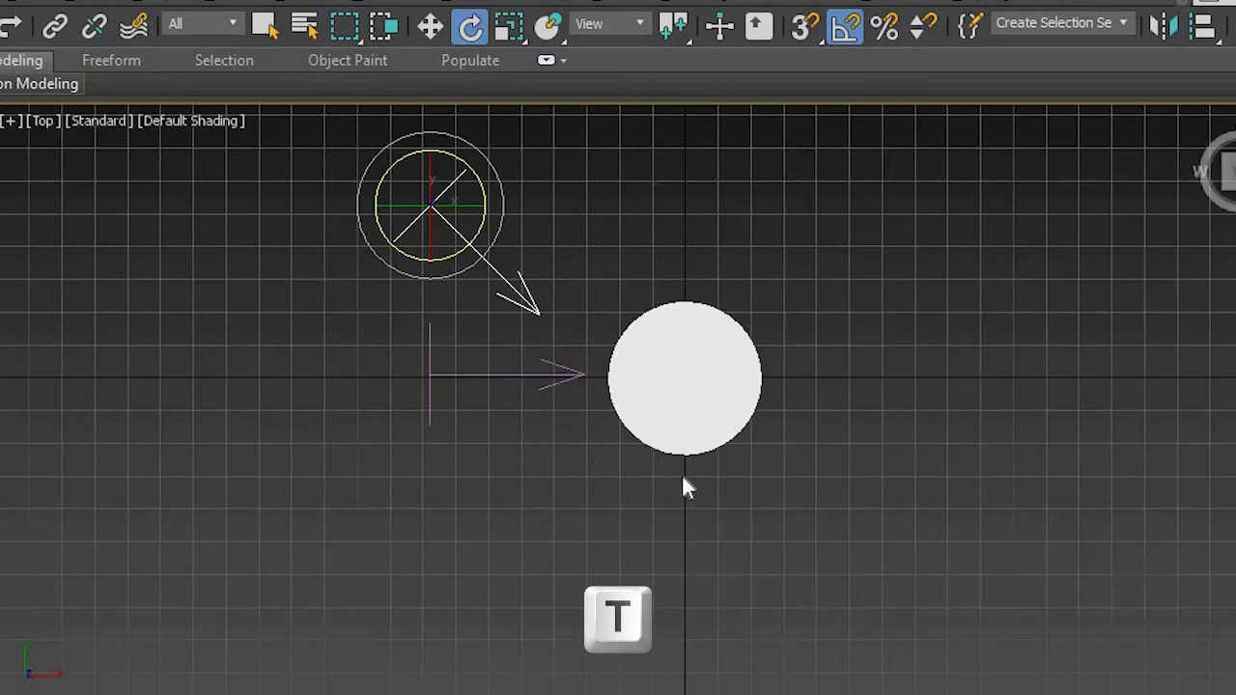
middle_click_drag(566, 395, 455, 339)
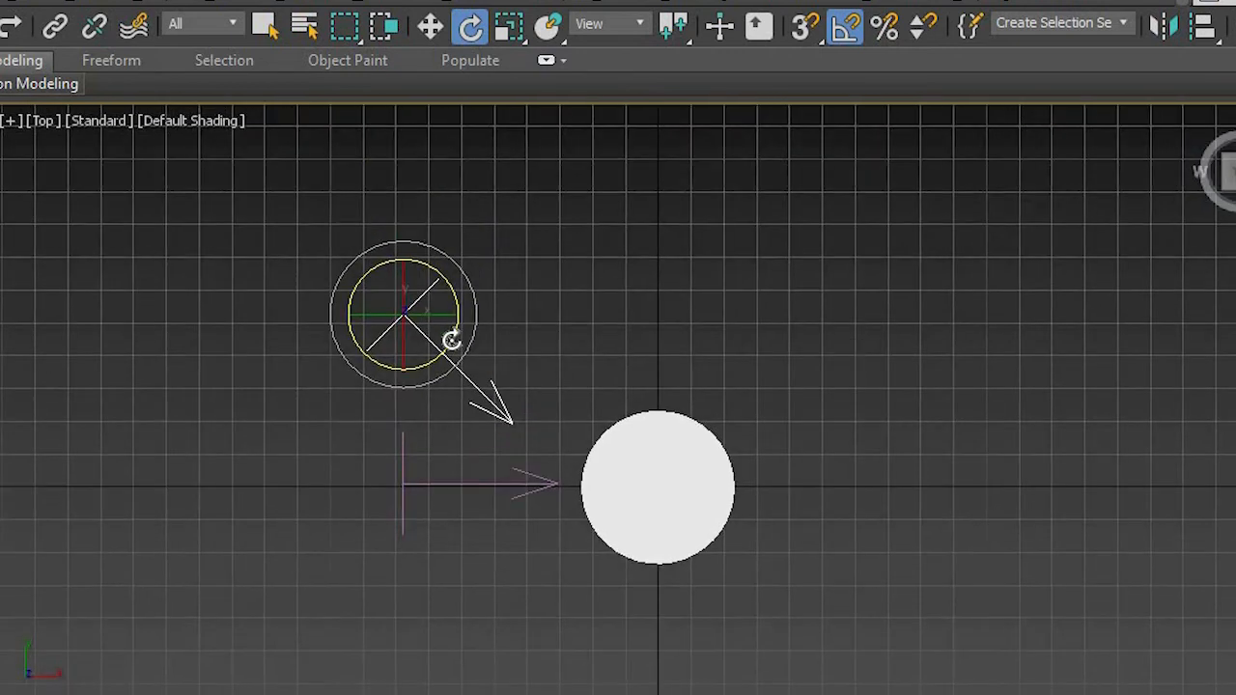
key("w")
left_click_drag(455, 311, 536, 333)
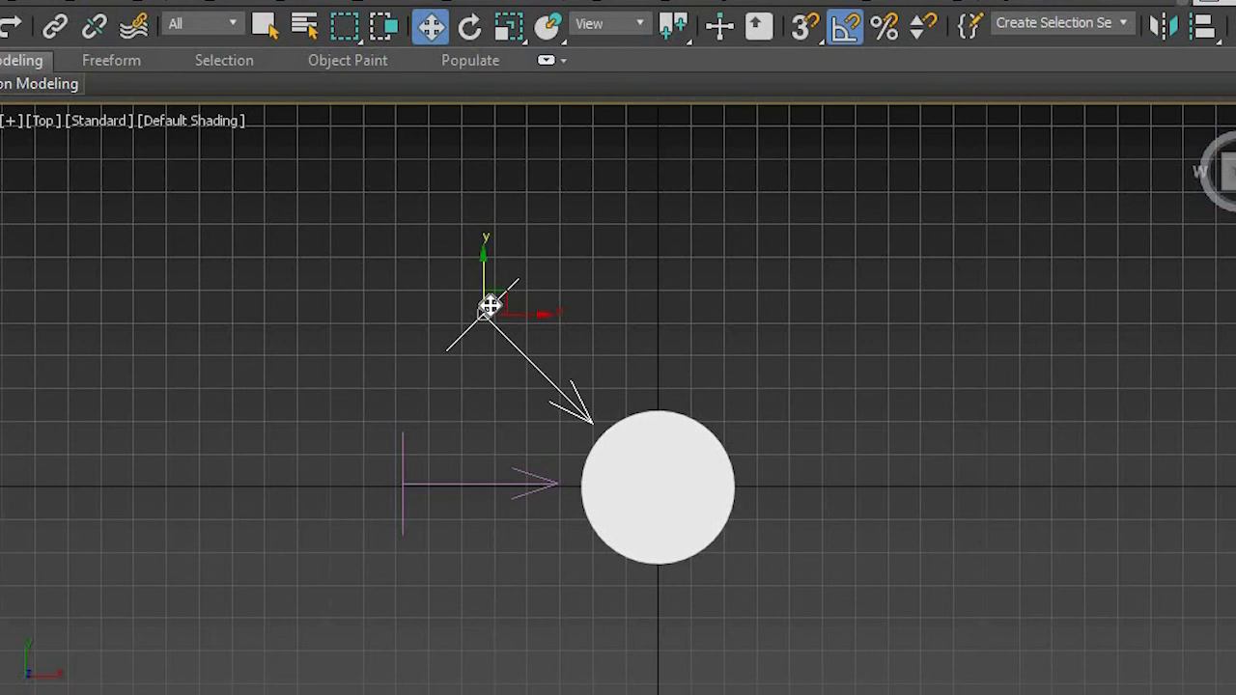
left_click_drag(482, 276, 477, 252)
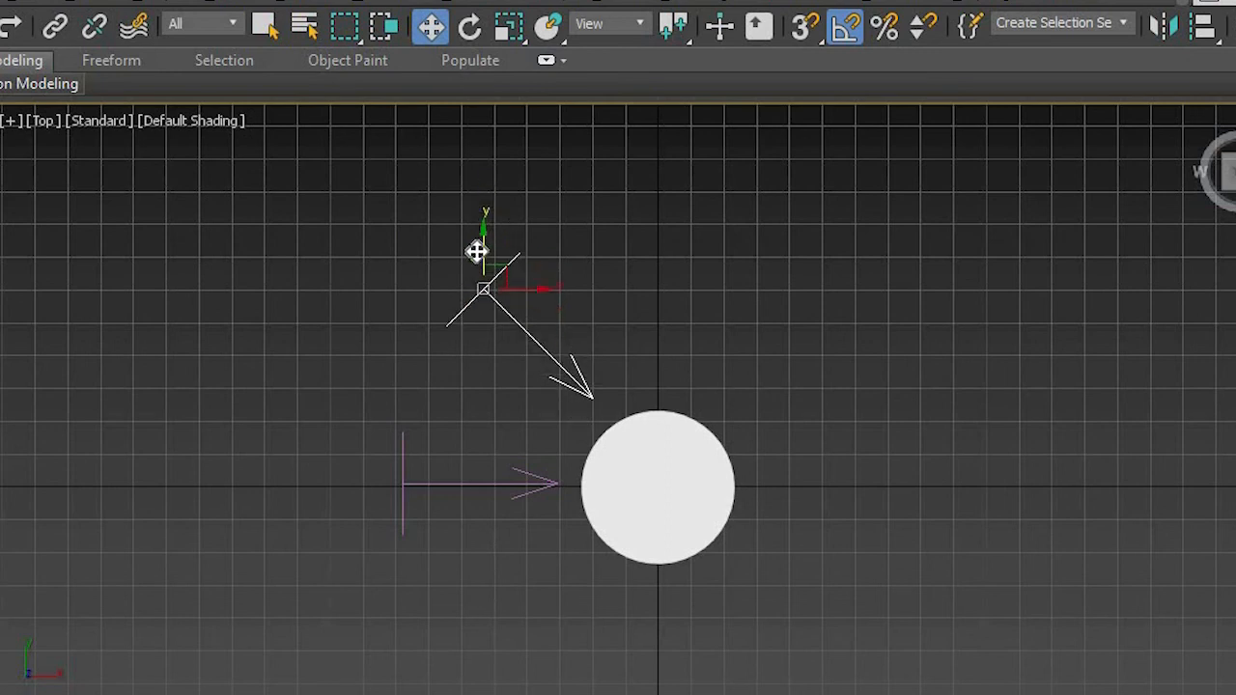
- Set the strength of the original Wind to 5 and of the diagonal Wind copy to 3
key("p")
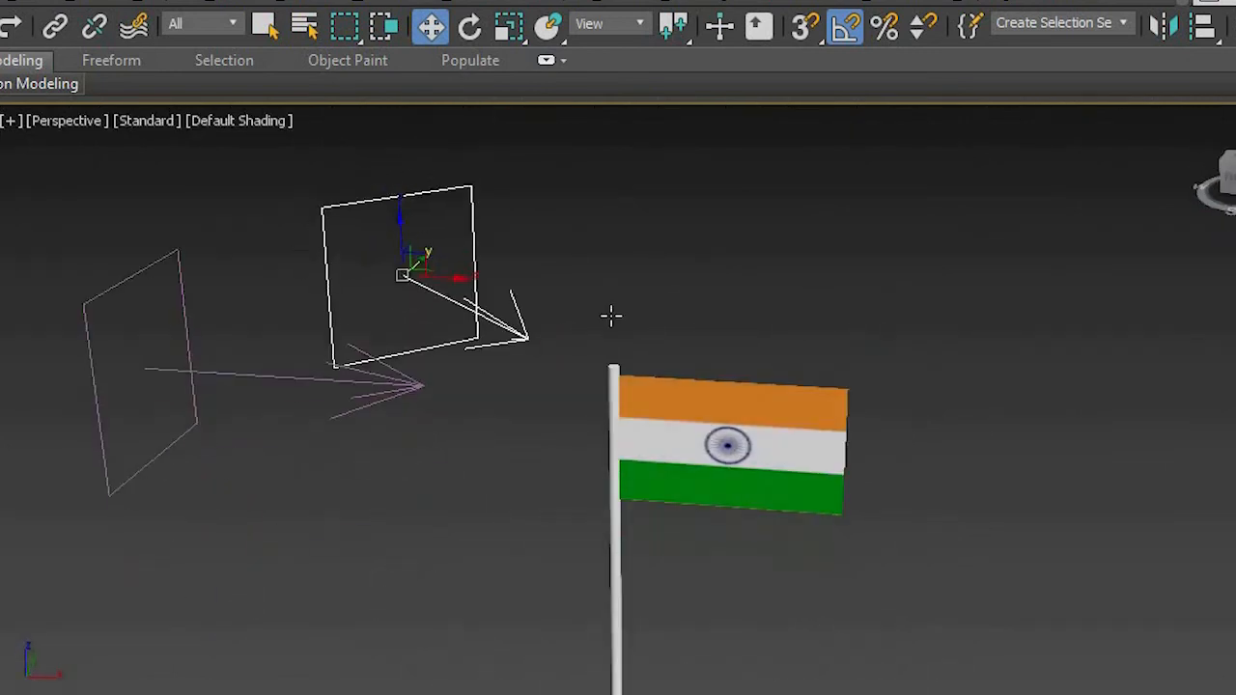
scroll(612, 315, "down", 4)
middle_click_drag(613, 314, 680, 353, "alt")
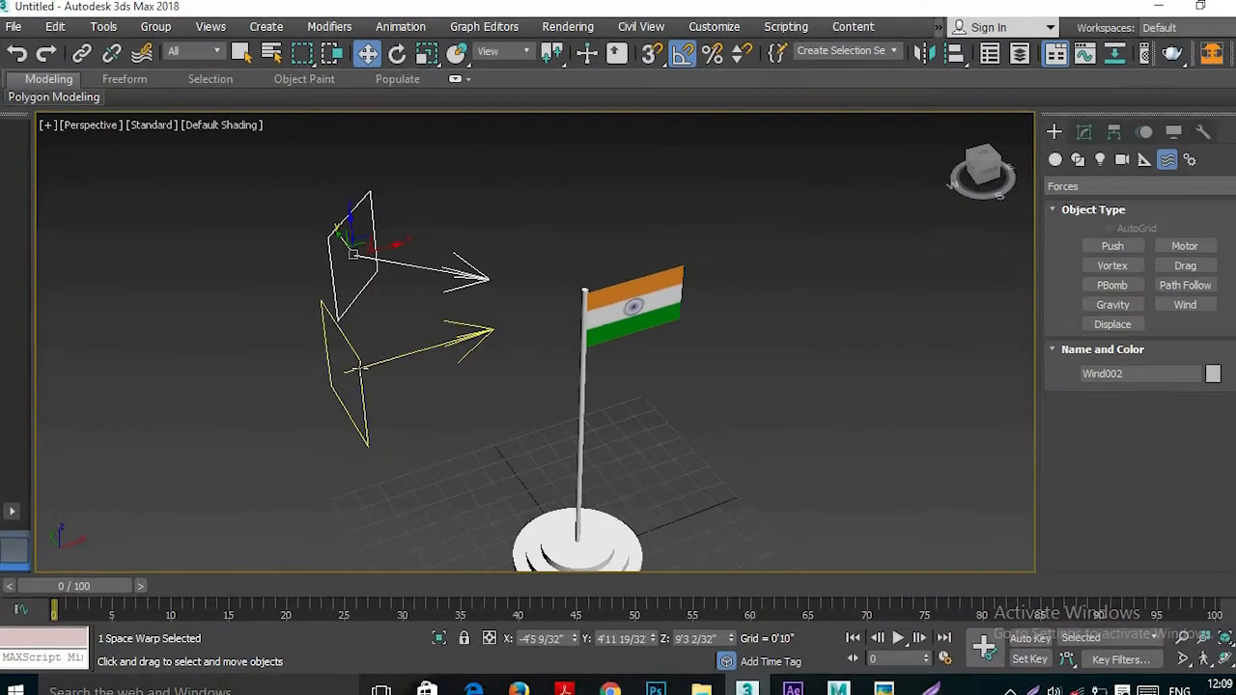
left_click(359, 368)
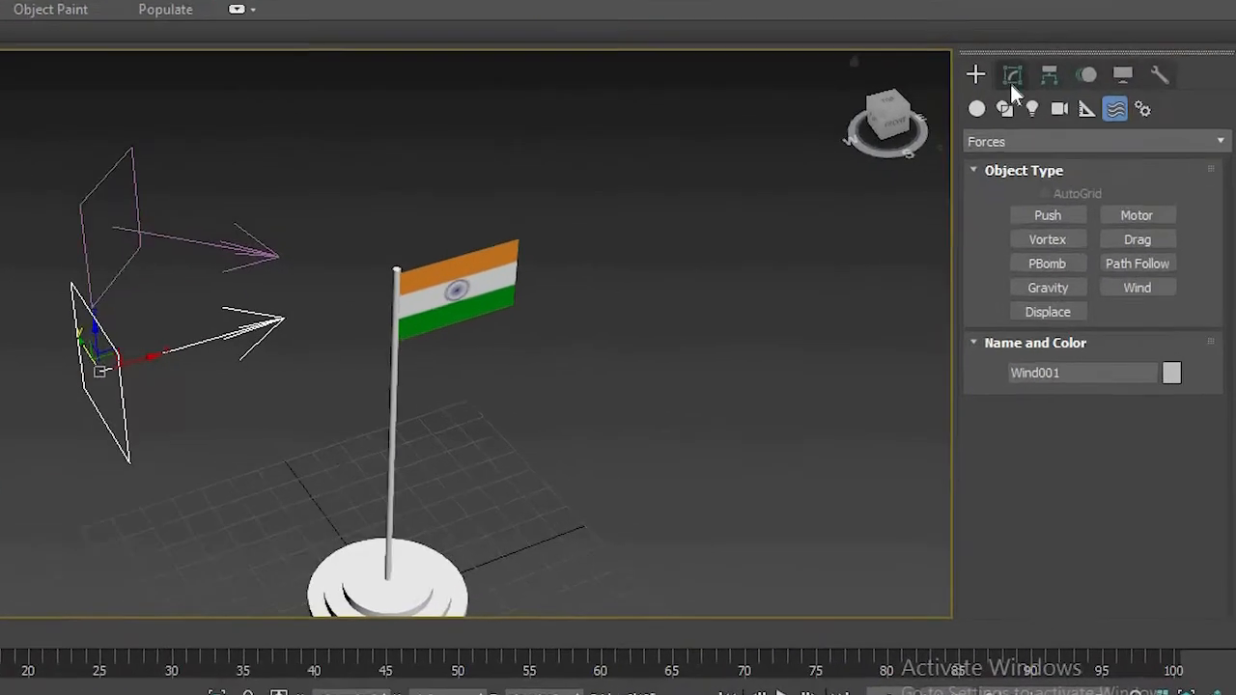
left_click(1084, 131)
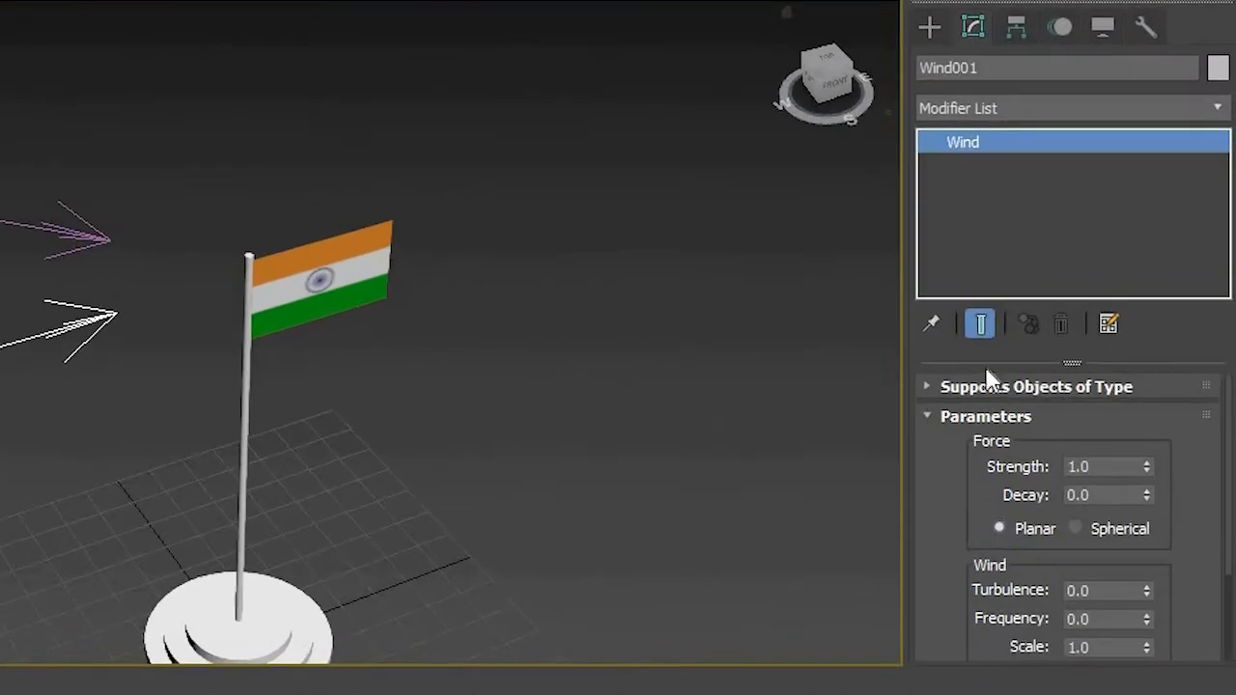
mouse_move(973, 530)
left_mouse_down()
mouse_move(977, 499)
mouse_move(977, 519)
left_mouse_up()
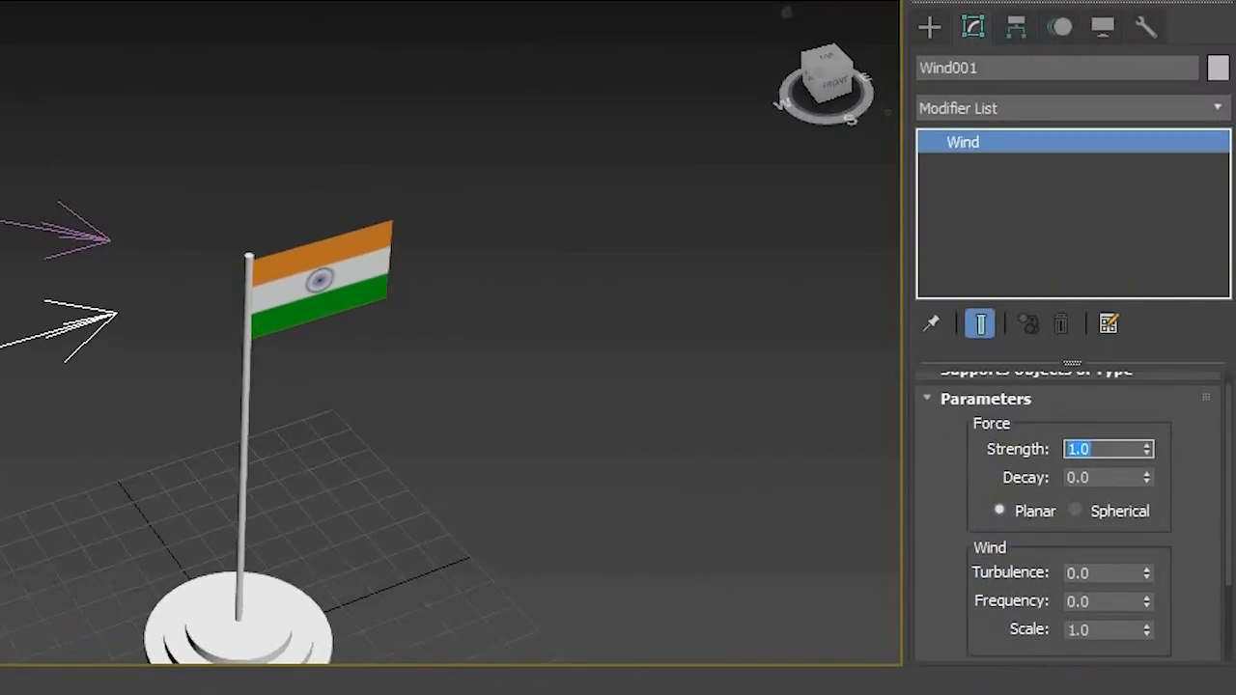
type("5")
left_click(8, 223)
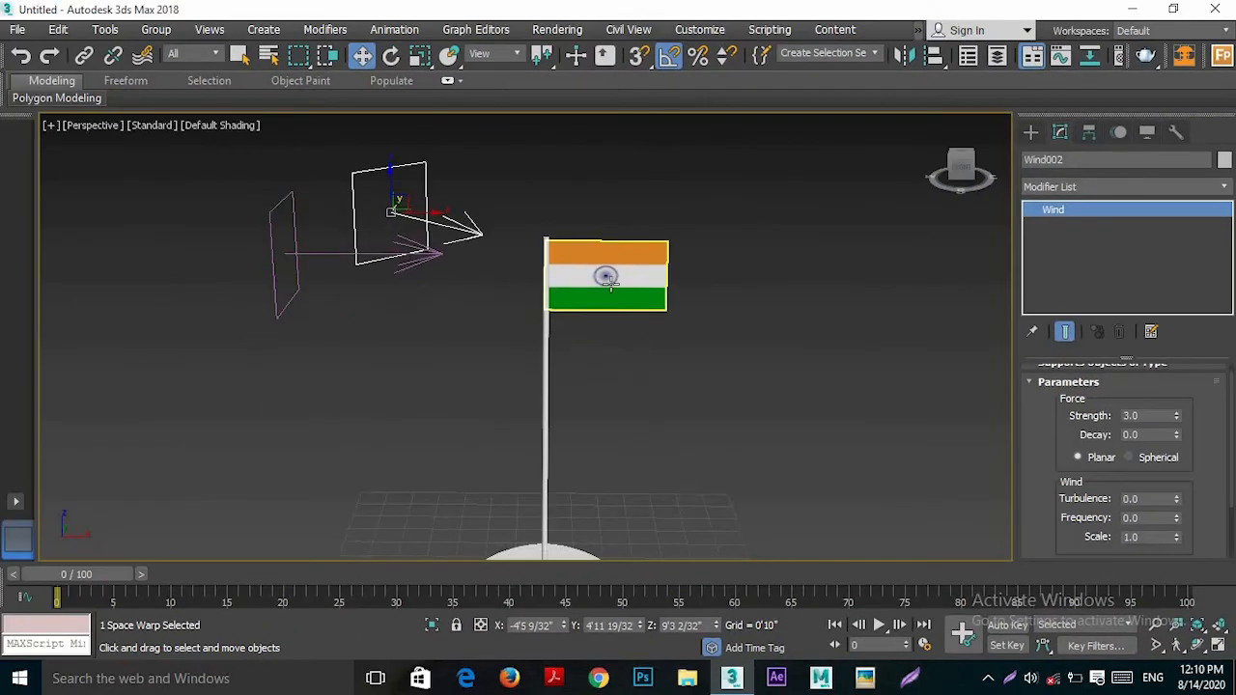
- Add both Wind001 and Wind002 as forces in the flag's Cloth simulation
left_click(608, 282)
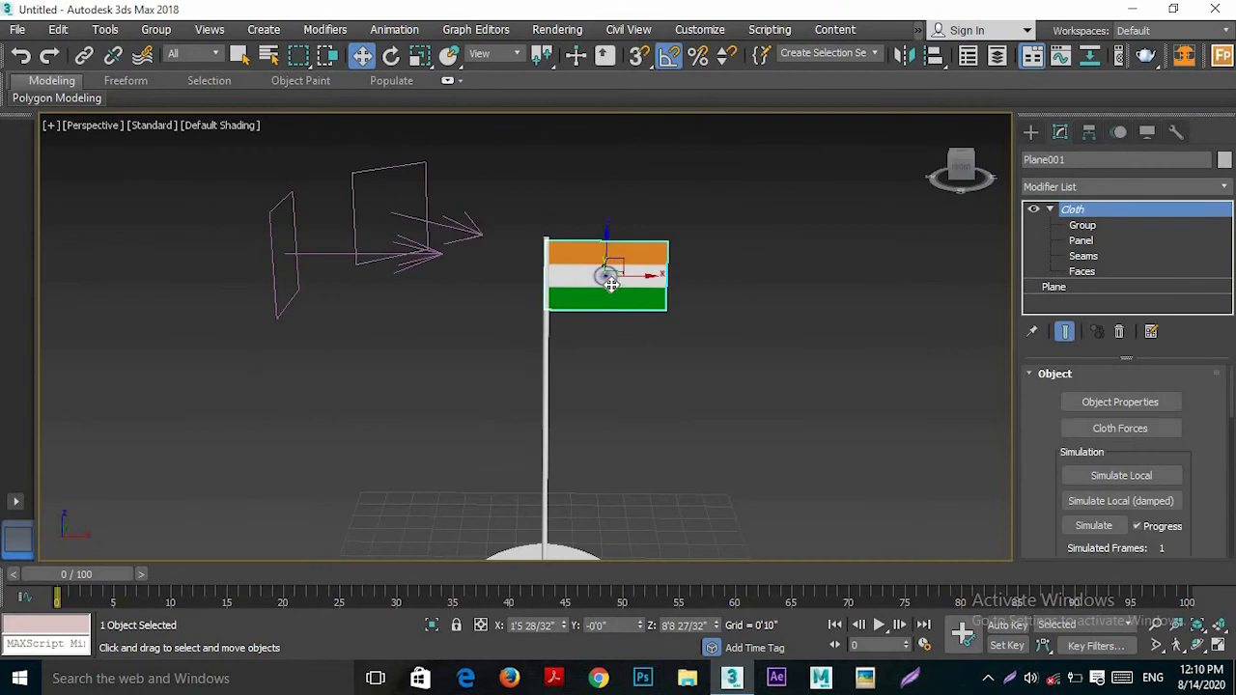
middle_click_drag(608, 280, 614, 254, "alt")
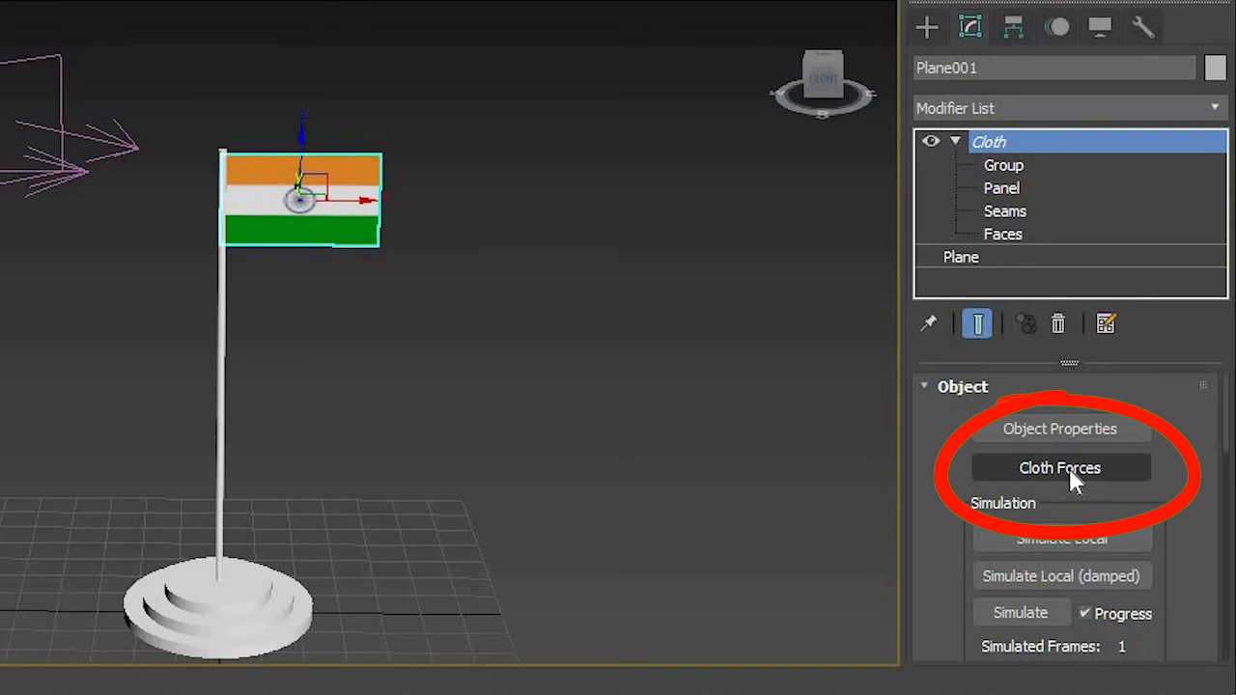
left_click(1062, 470)
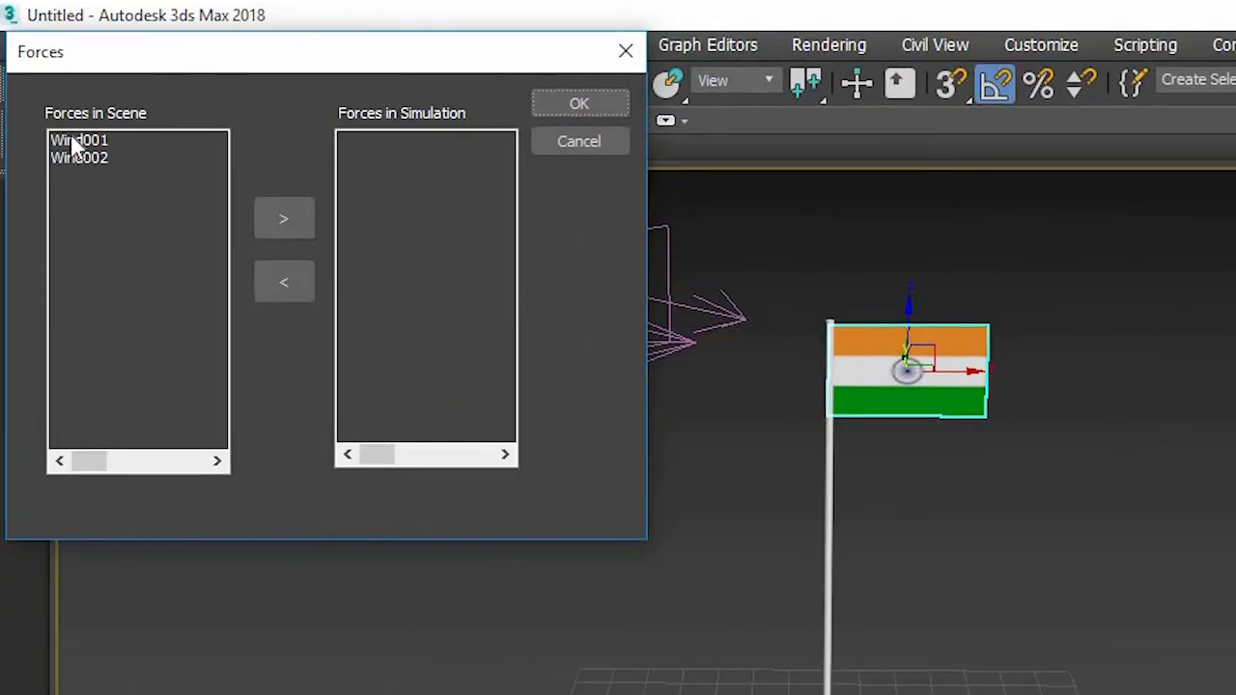
left_click(73, 143)
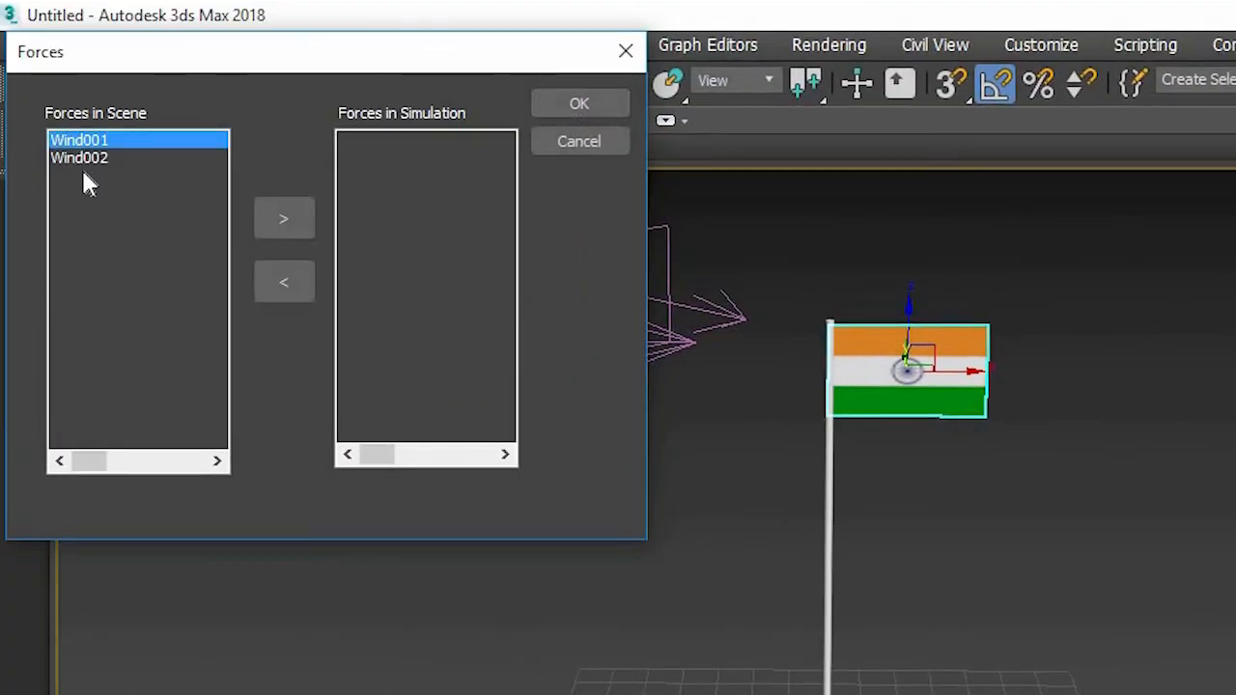
left_click(85, 159, "ctrl")
left_click(276, 232)
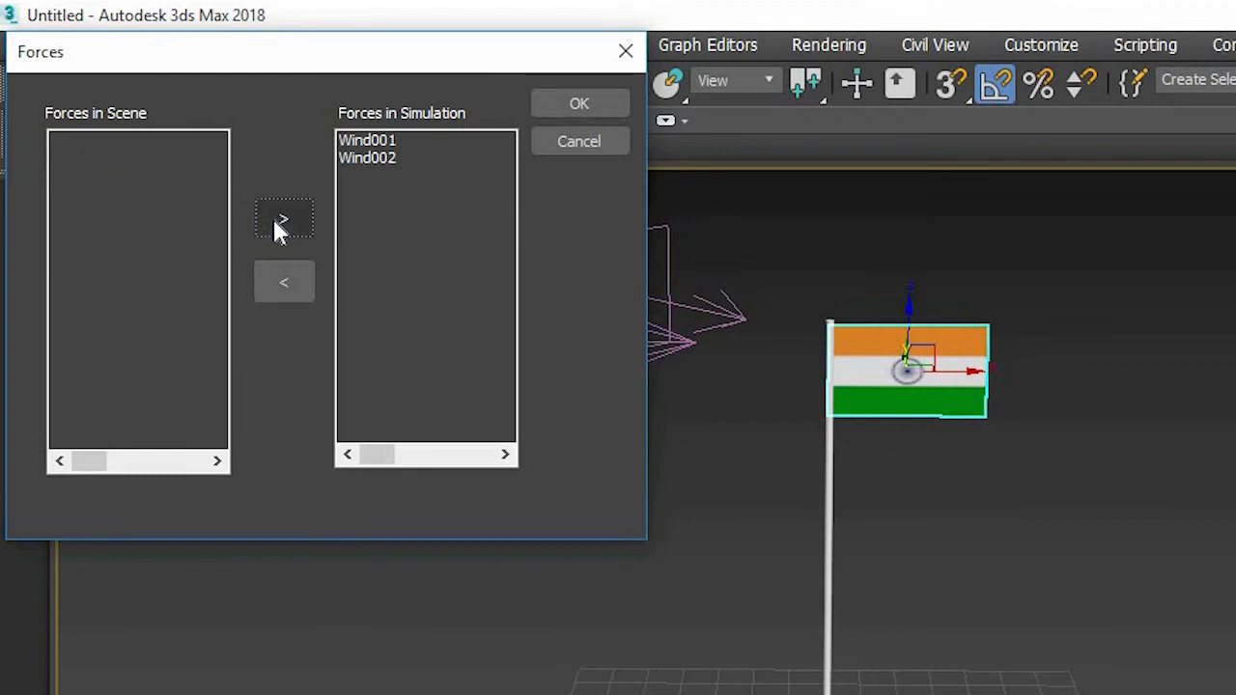
left_click(579, 104)
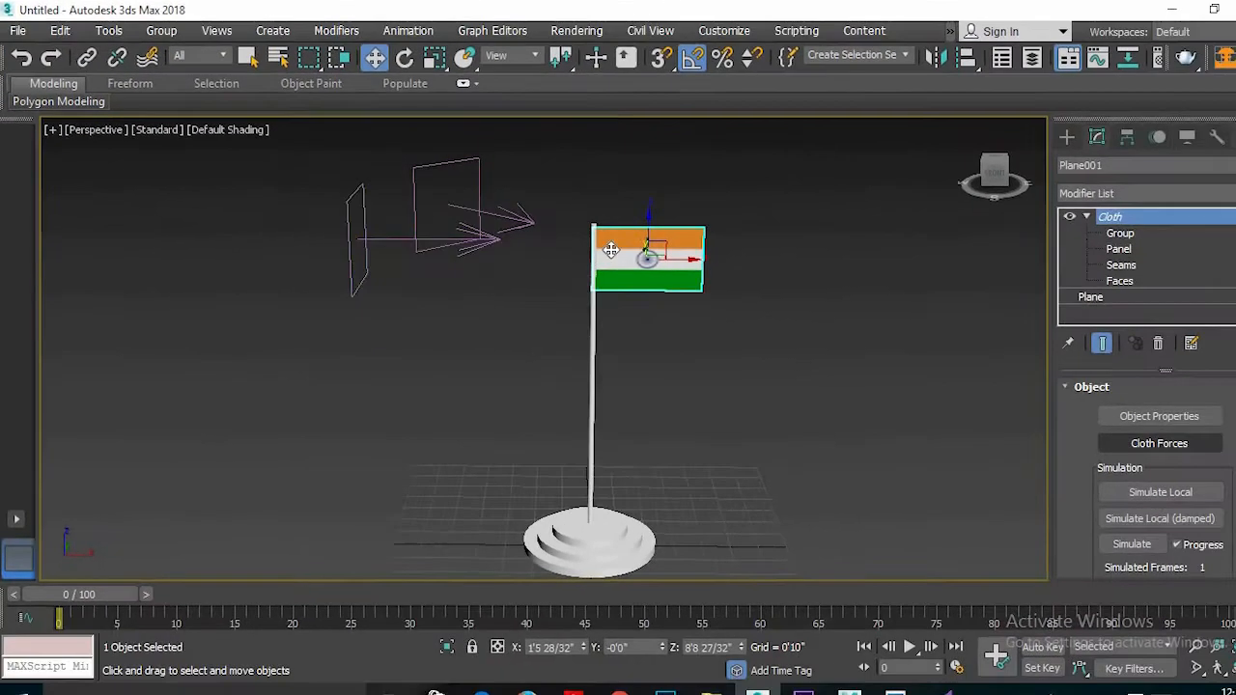
- Run a local Cloth simulation on the flag and stop it once the flag has billowed in the wind
scroll(859, 358, "up", 5)
scroll(589, 239, "down", 5)
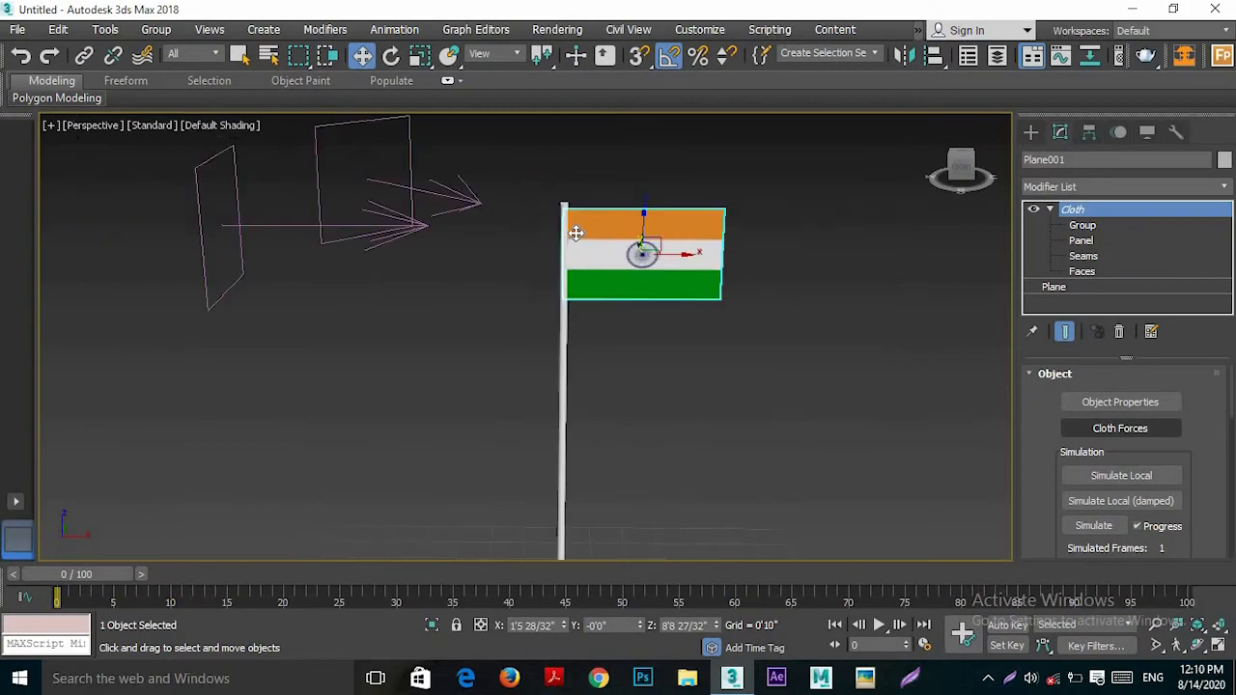
scroll(630, 259, "up", 4)
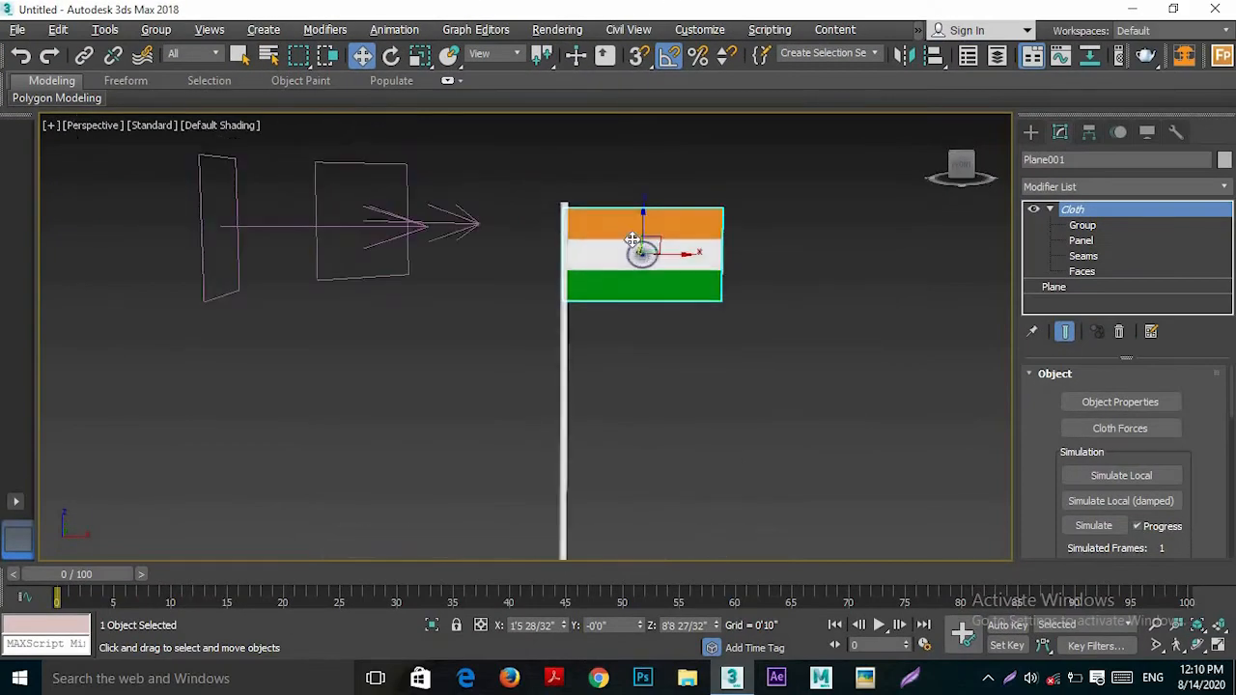
middle_click_drag(628, 235, 691, 280)
middle_click_drag(678, 269, 666, 265, "alt")
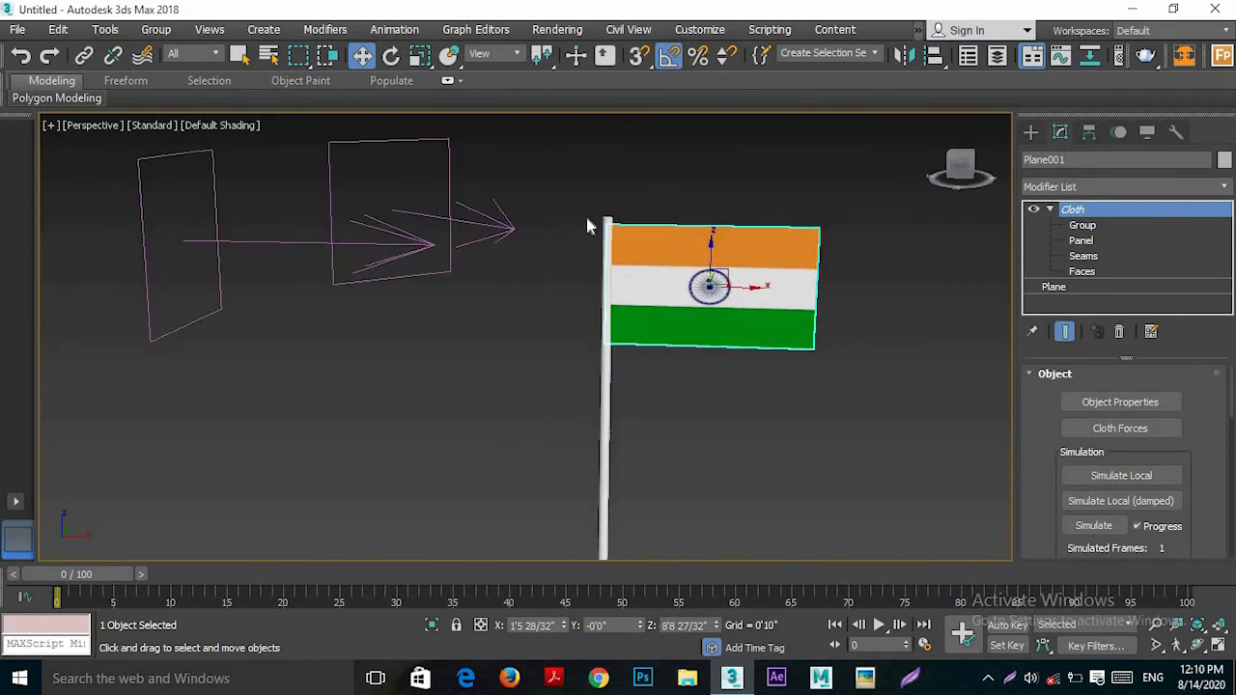
left_click(1124, 477)
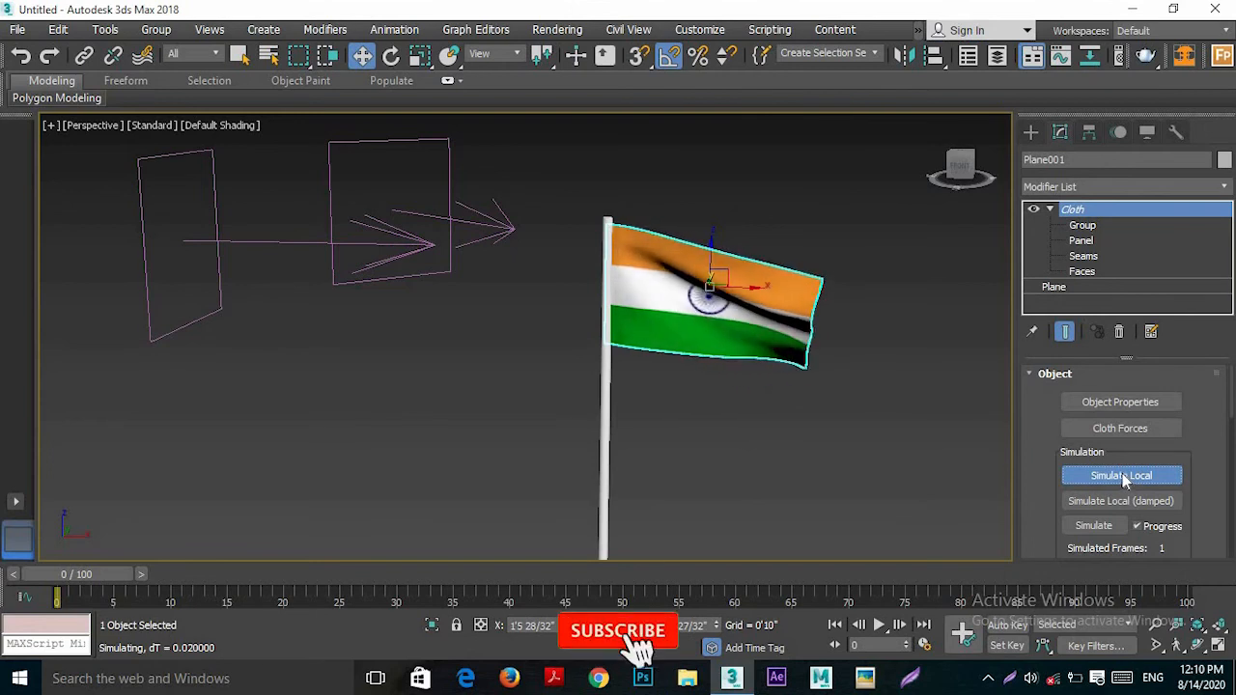
left_click(1118, 475)
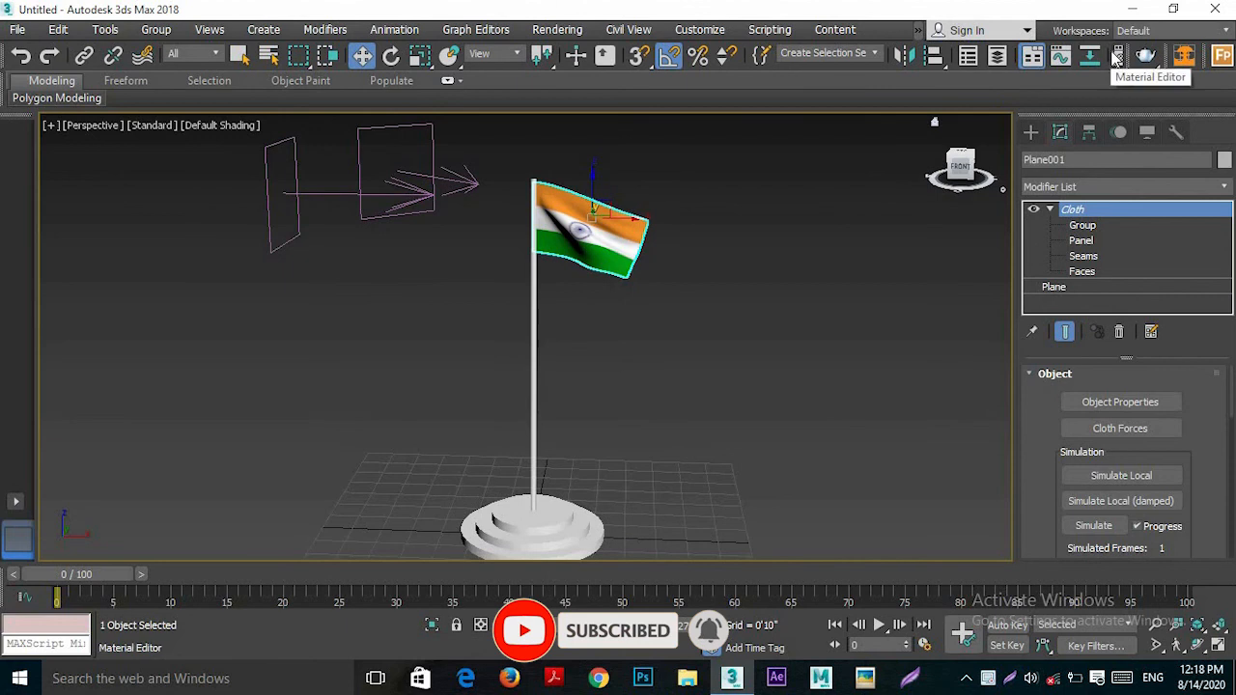
- Load a VRayHDRI map into the second sample slot of the Material Editor
left_click(1114, 54)
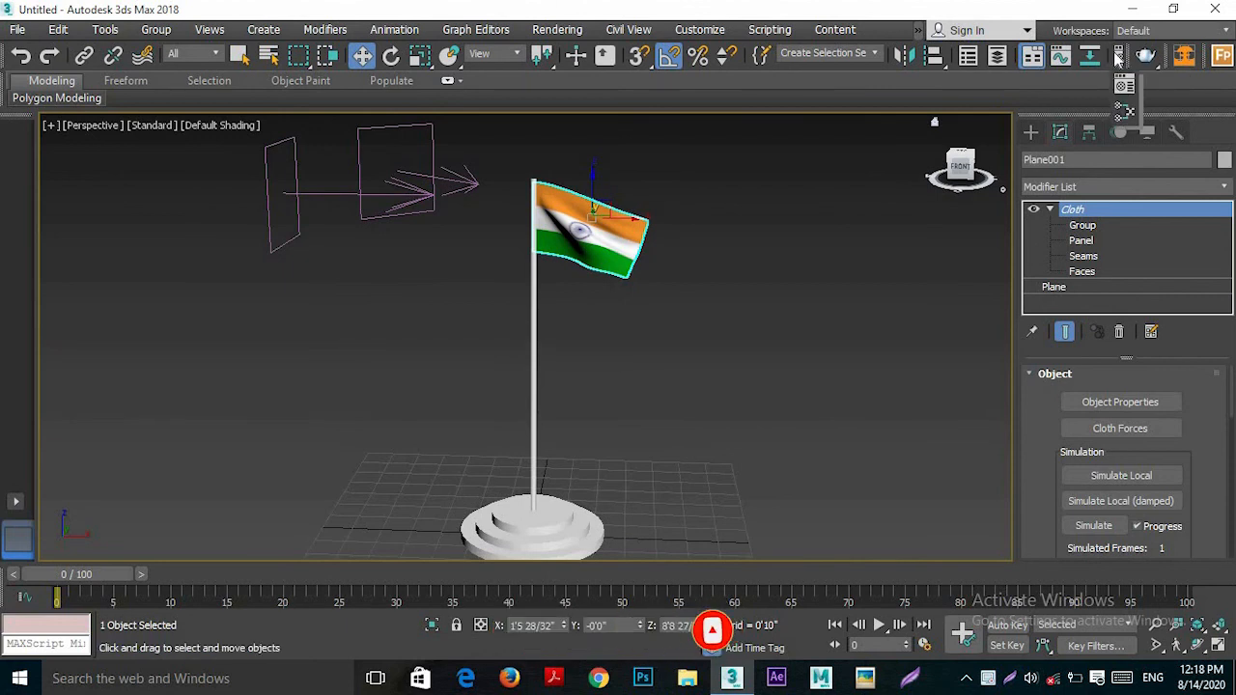
left_click(1119, 56)
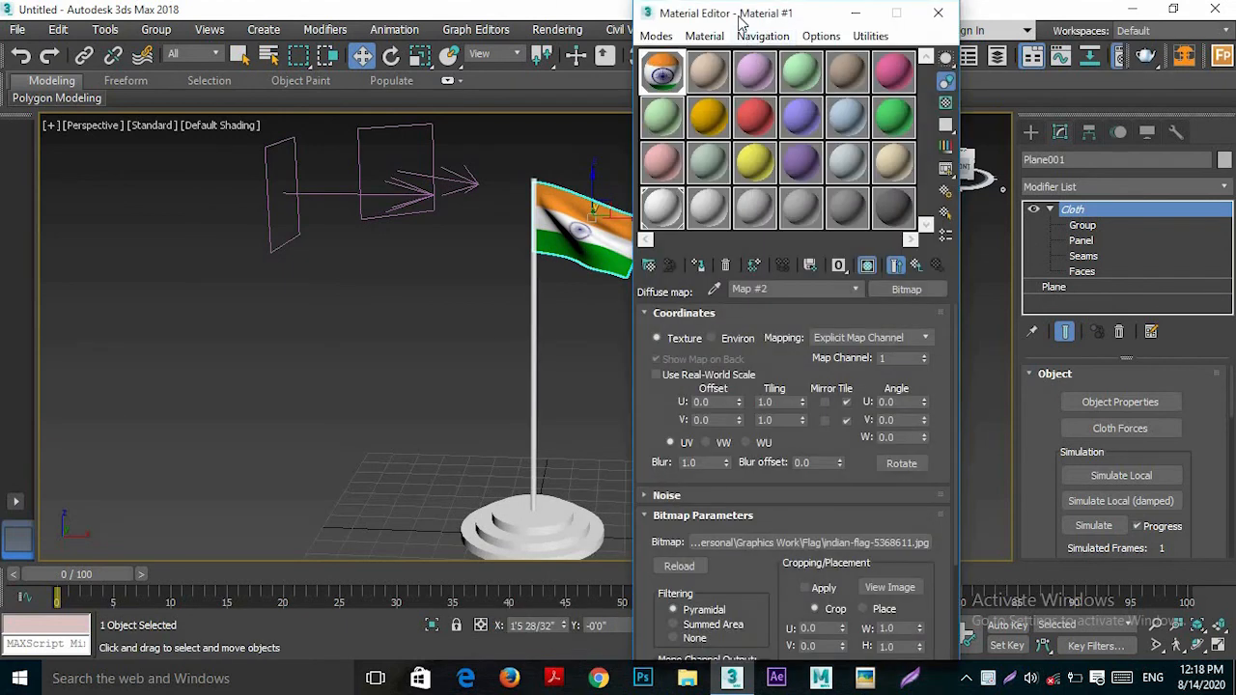
left_click_drag(740, 22, 587, 21)
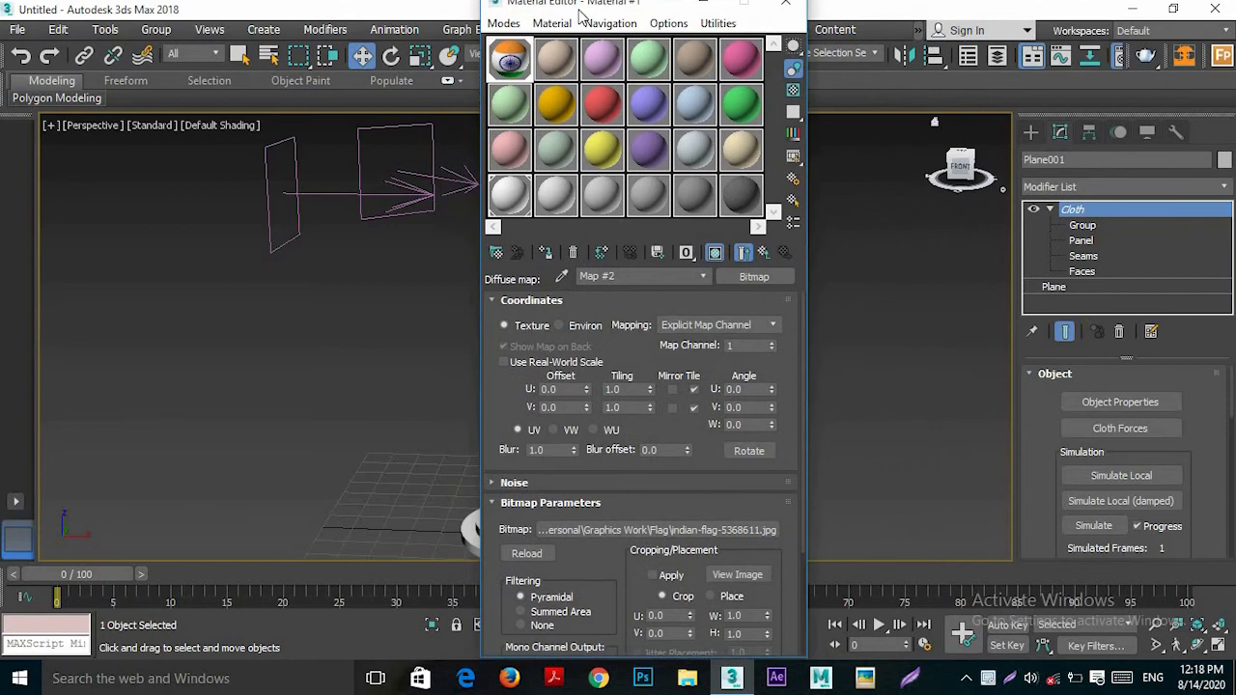
left_click(556, 71)
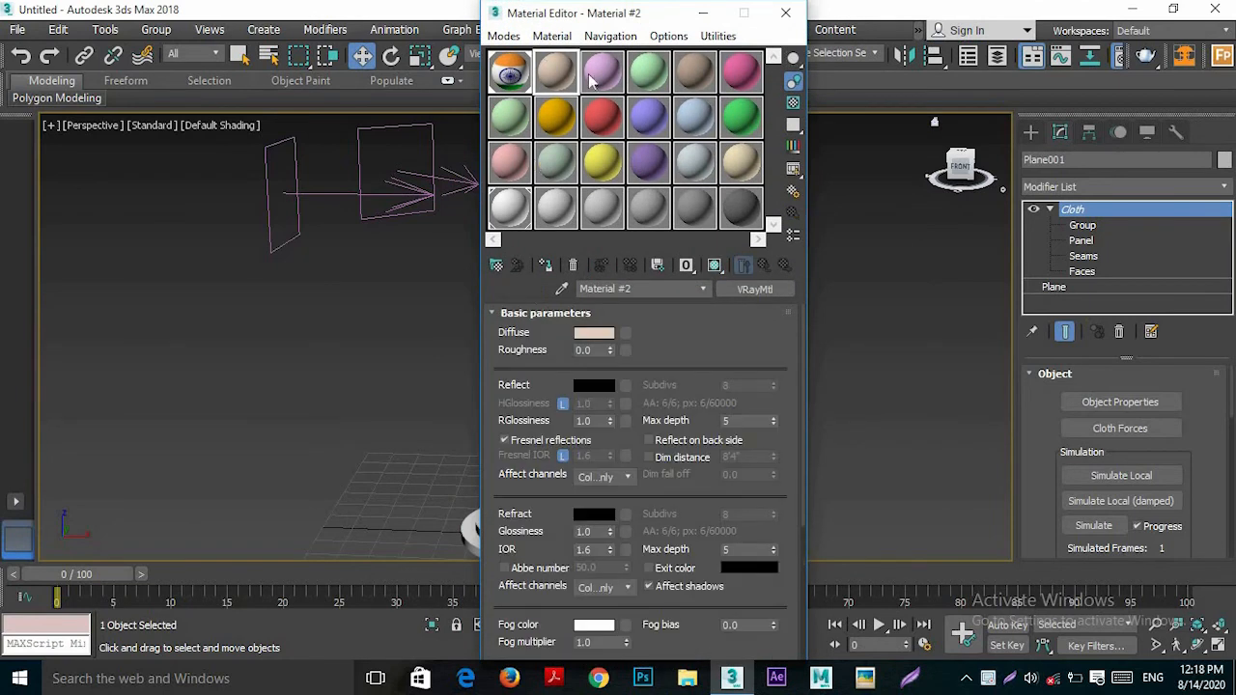
left_click(498, 270)
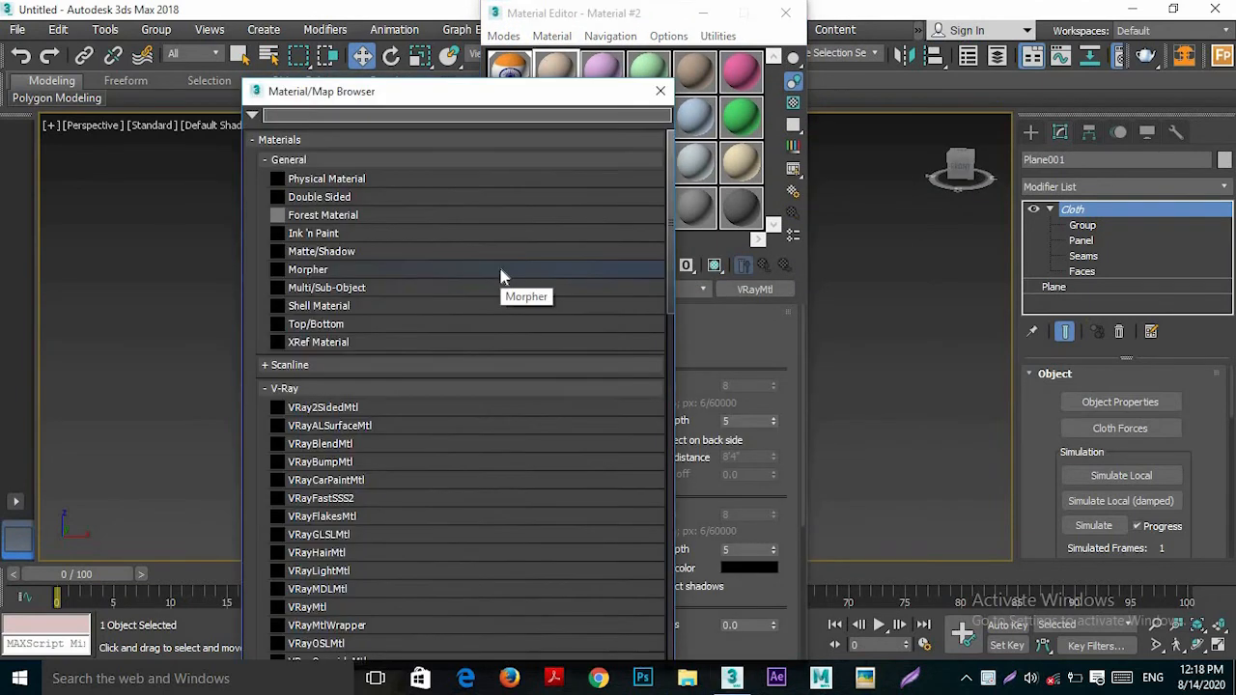
left_click_drag(667, 294, 631, 562)
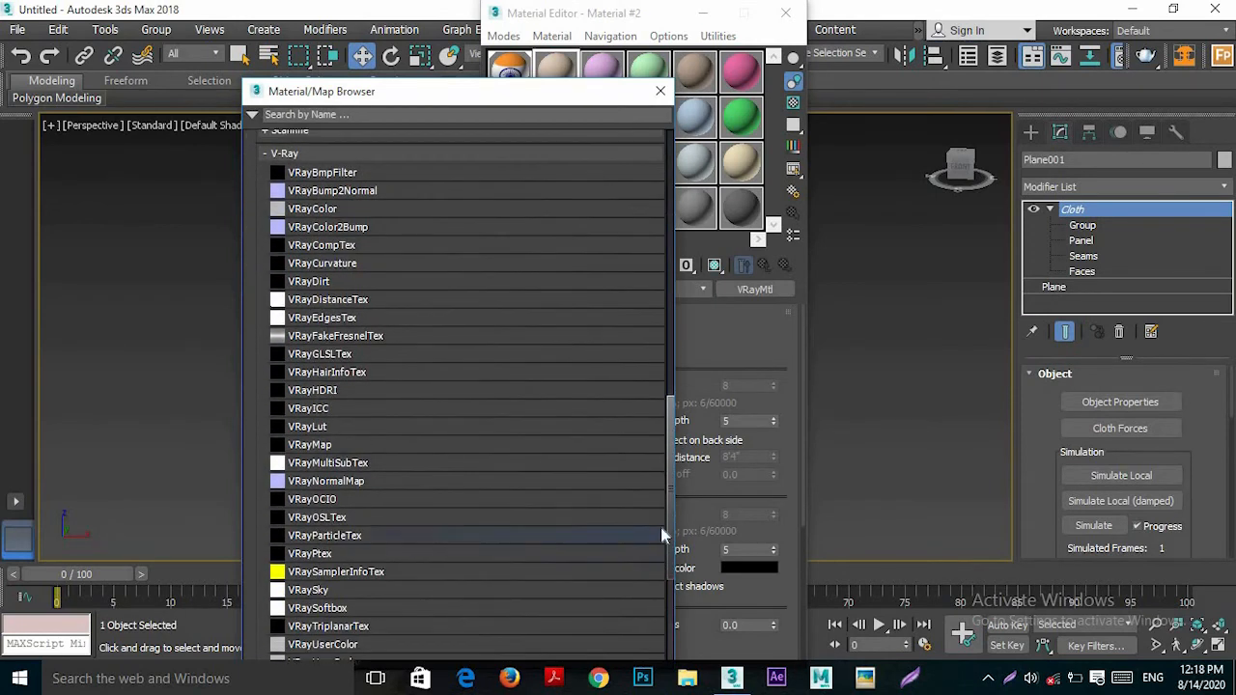
left_click(341, 388)
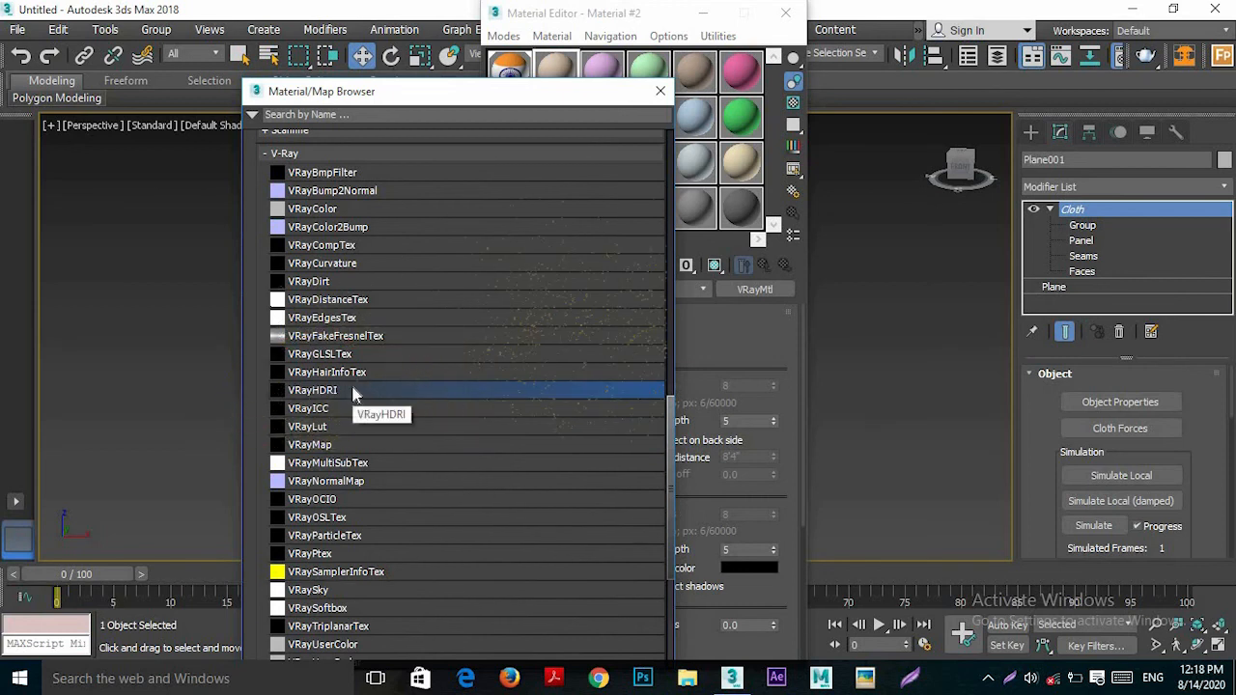
double_click(352, 387)
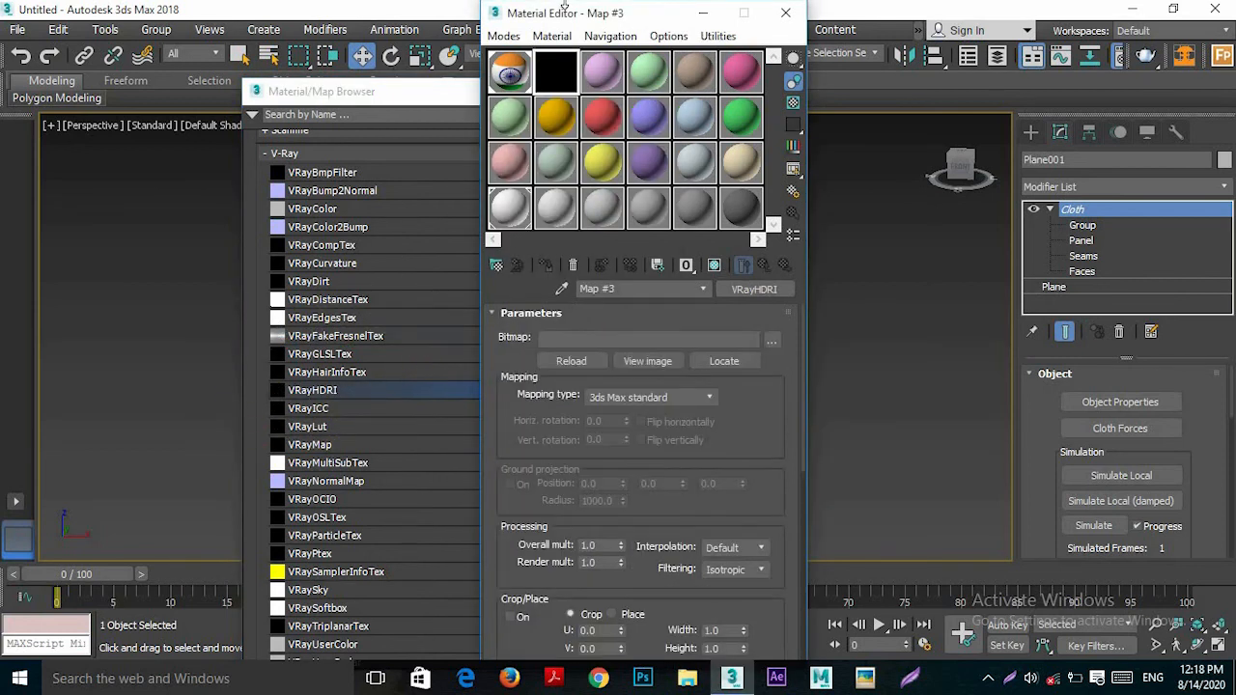
left_click_drag(568, 18, 802, 17)
left_click(660, 93)
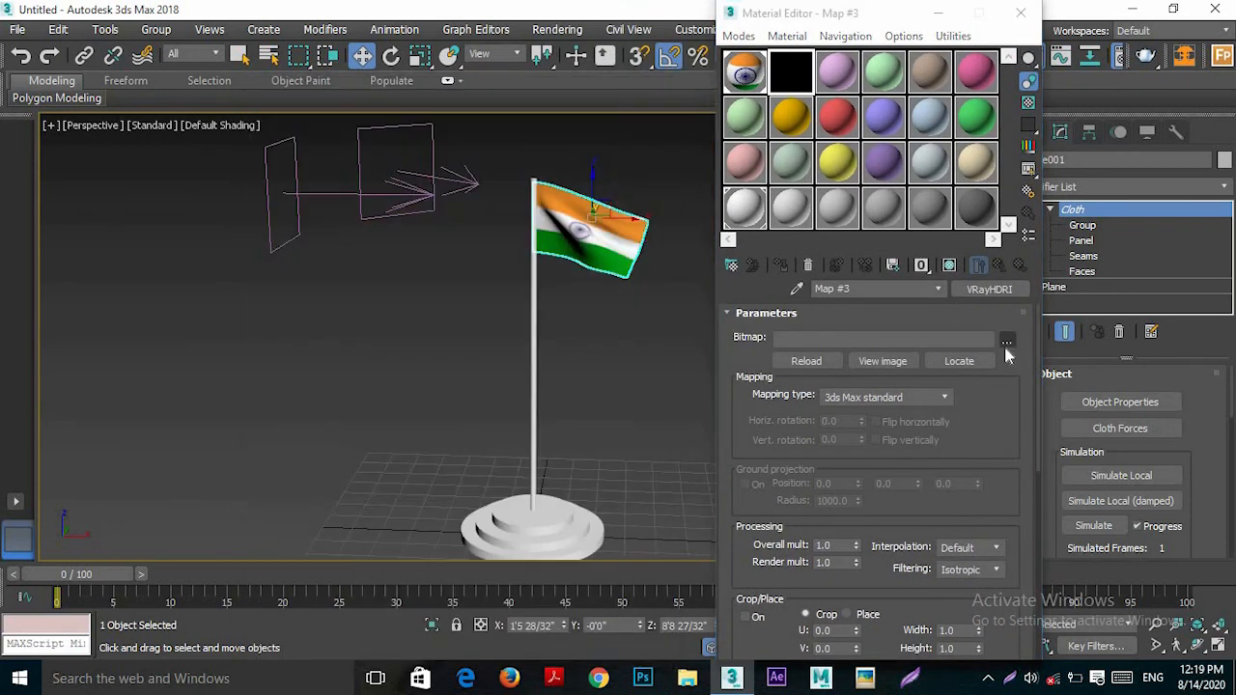
- Load rooitou_park_8k.hdr as the bitmap of the VRayHDRI map
left_click(1008, 346)
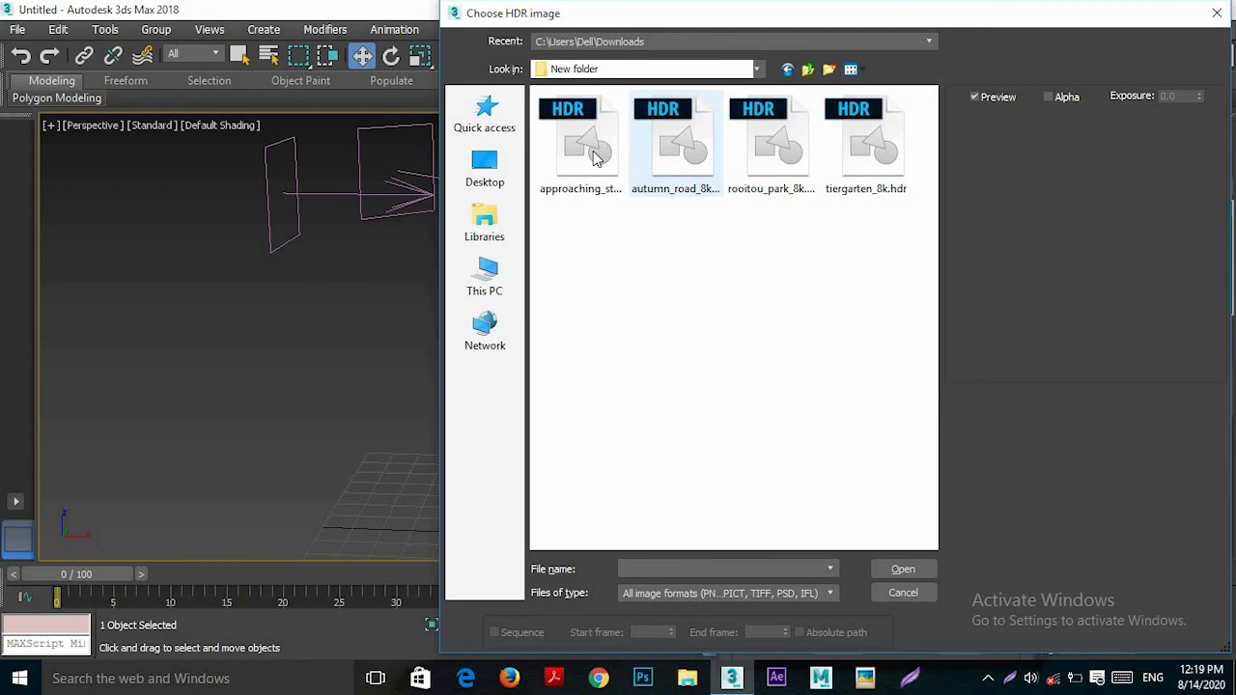
left_click(772, 150)
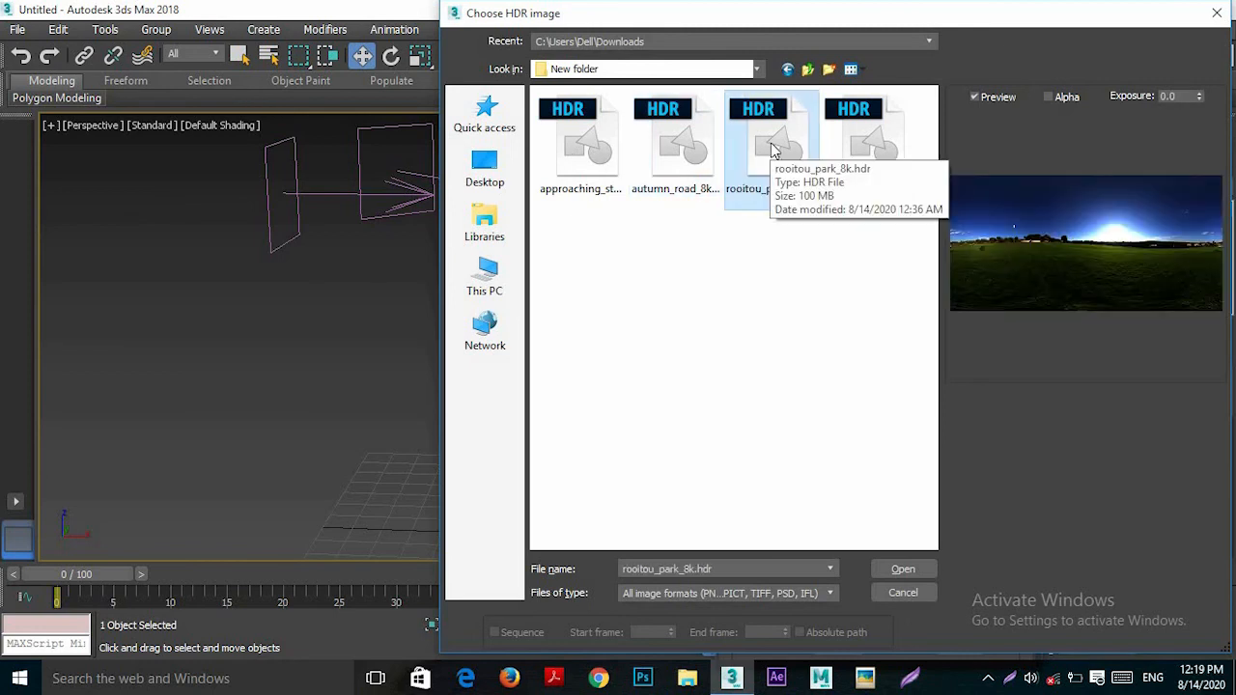
double_click(774, 150)
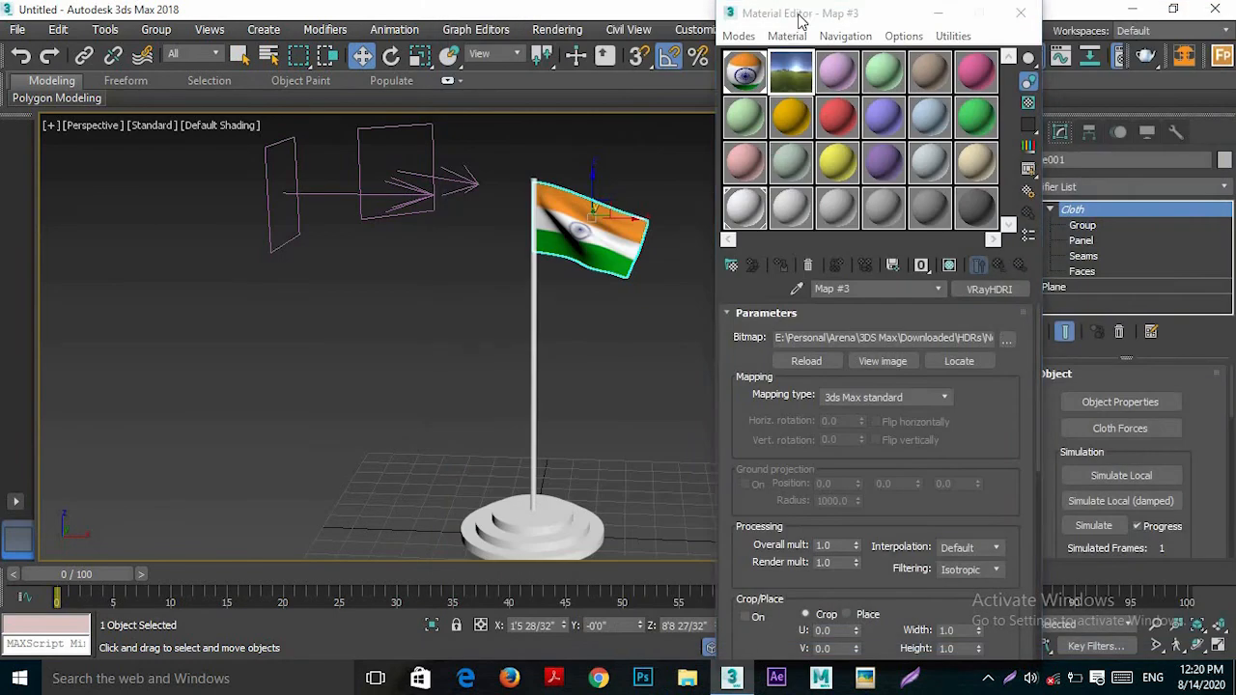
- Open the Environment settings beside the Material Editor and set the VRayHDRI mapping type to Spherical
left_click_drag(801, 16, 179, 26)
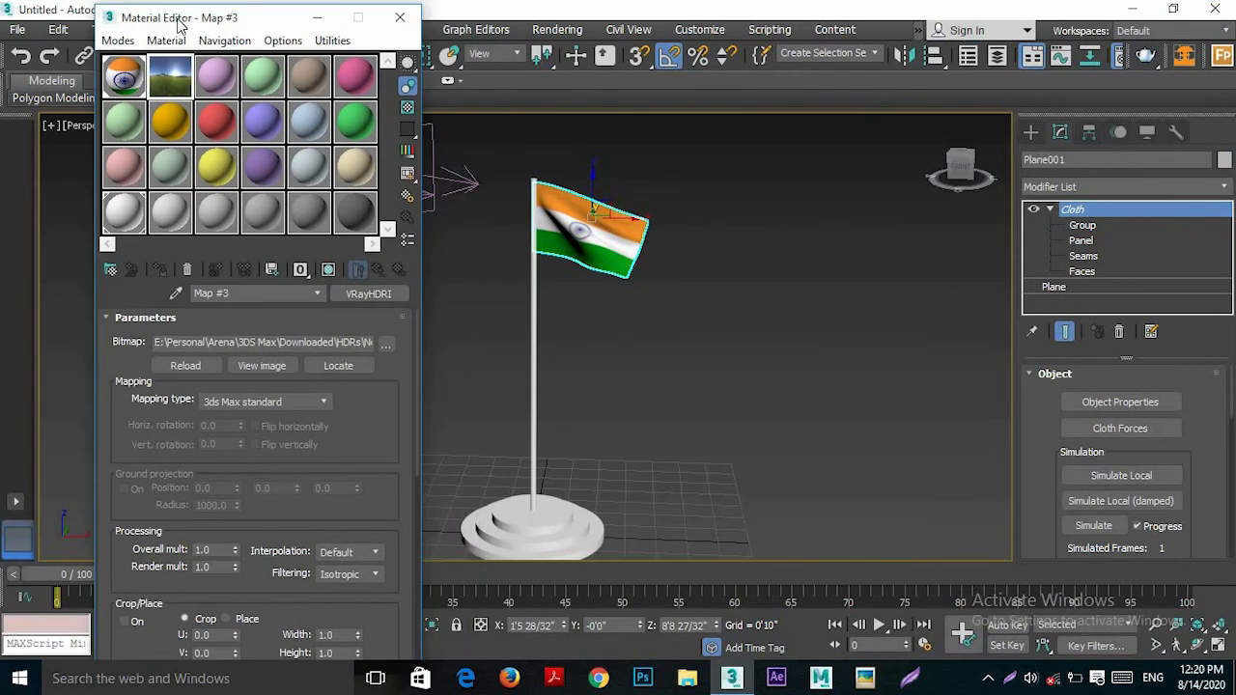
left_click(557, 29)
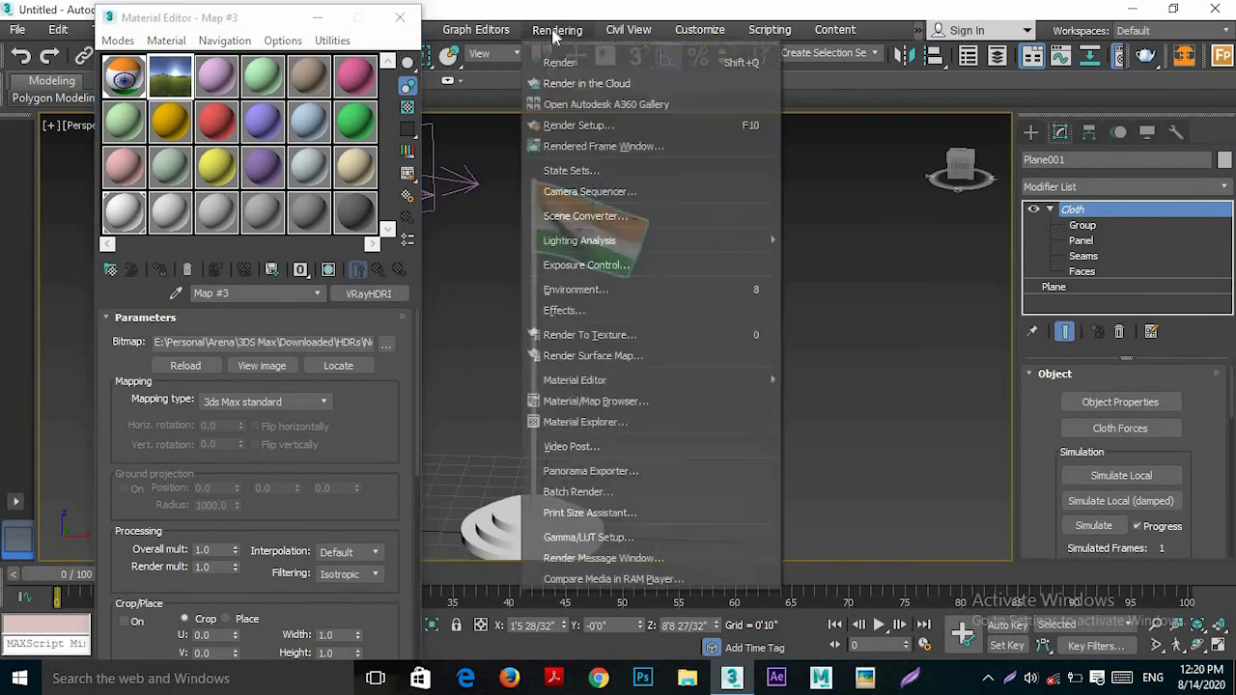
left_click(636, 289)
left_click_drag(347, 107, 758, 58)
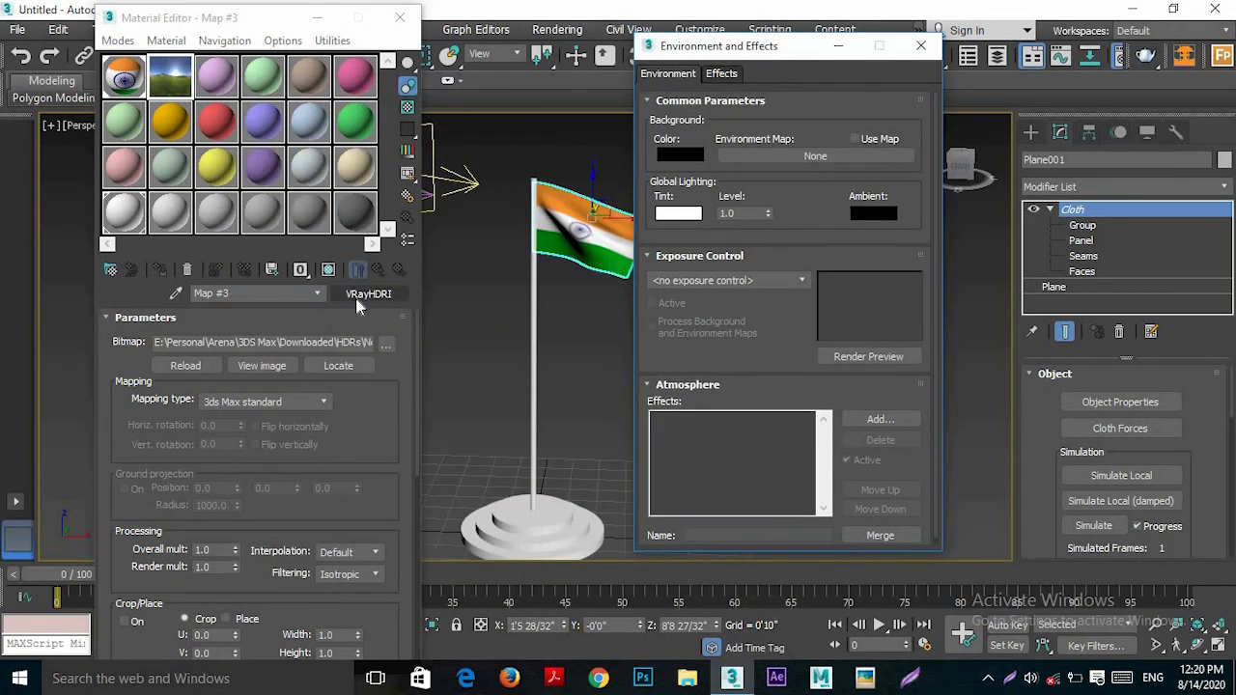
left_click_drag(257, 26, 327, 21)
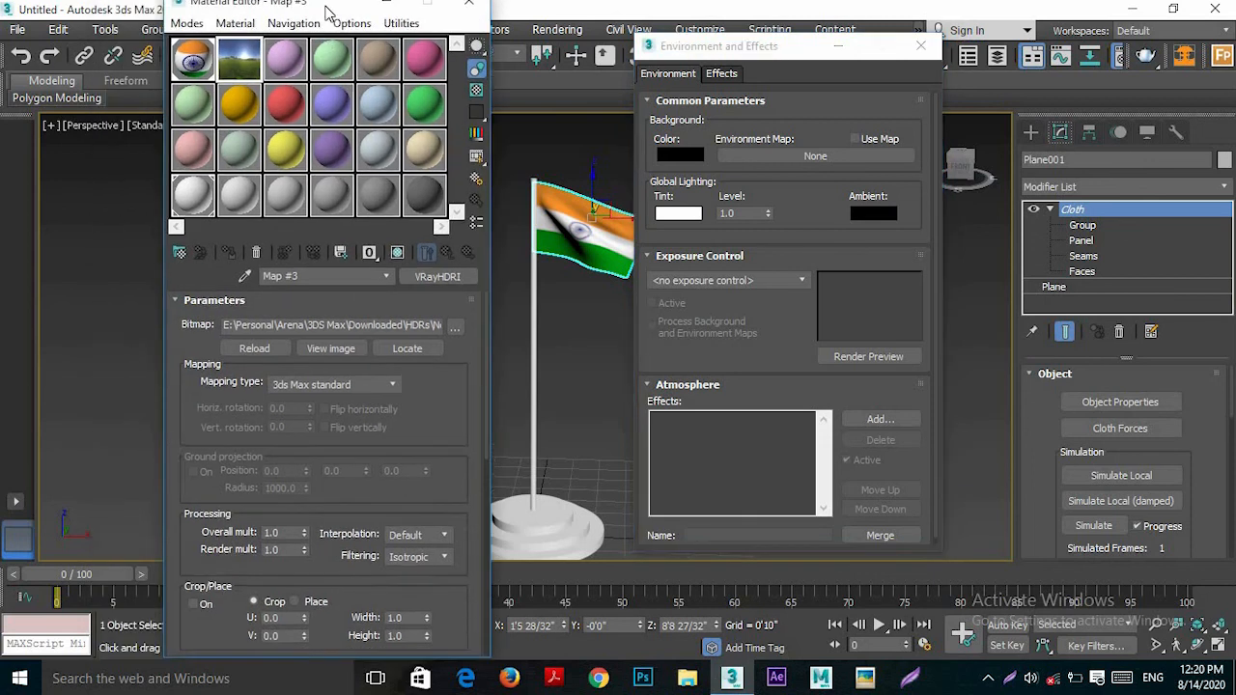
left_click(322, 404)
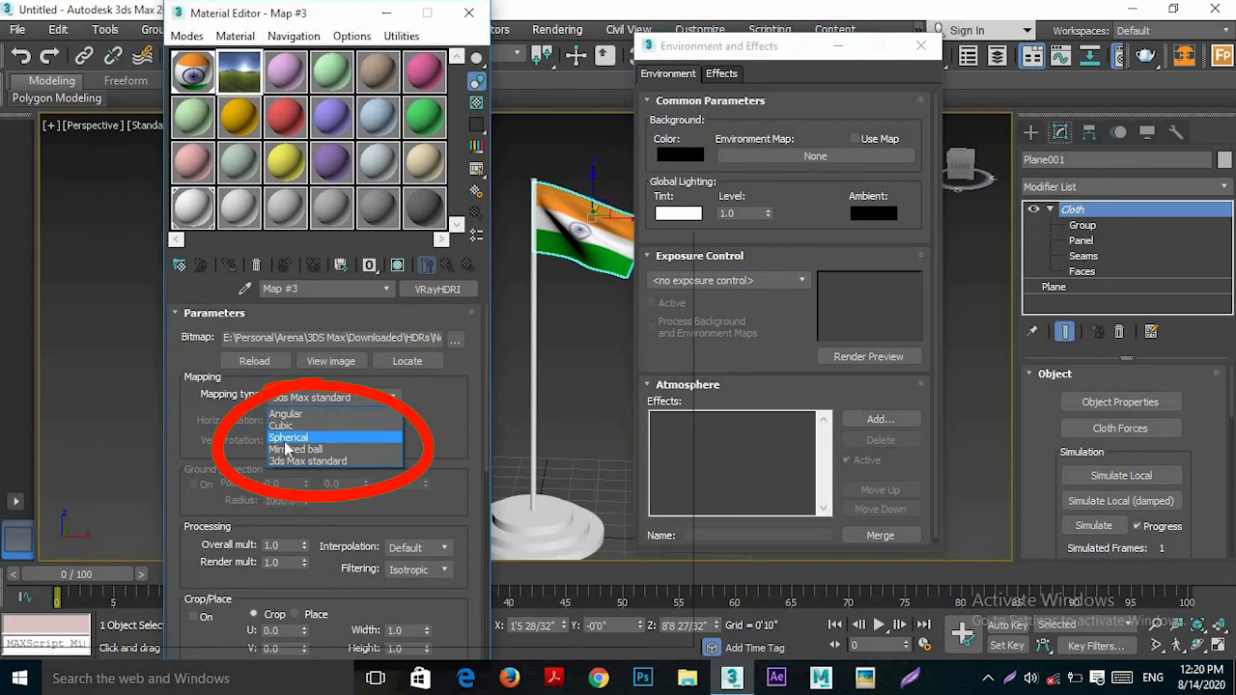
left_click(286, 438)
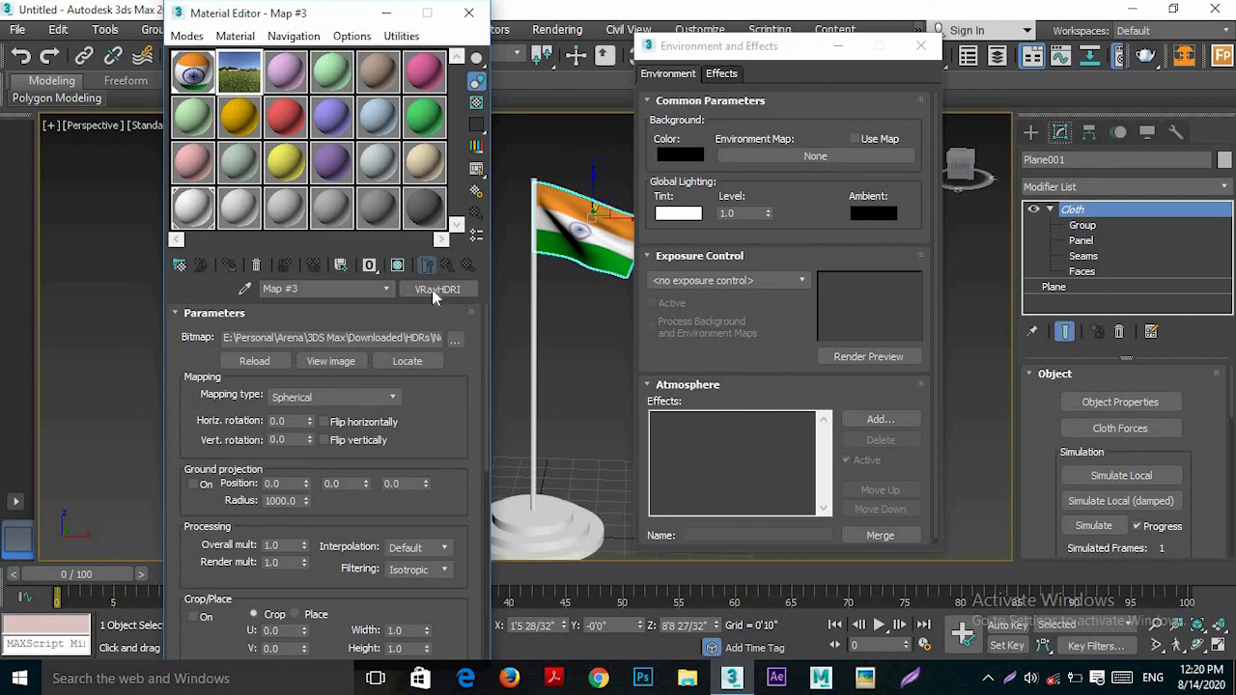
- Assign the VRayHDRI map as an instance to the scene's Environment Map and close the Environment settings
left_click_drag(432, 298, 796, 256)
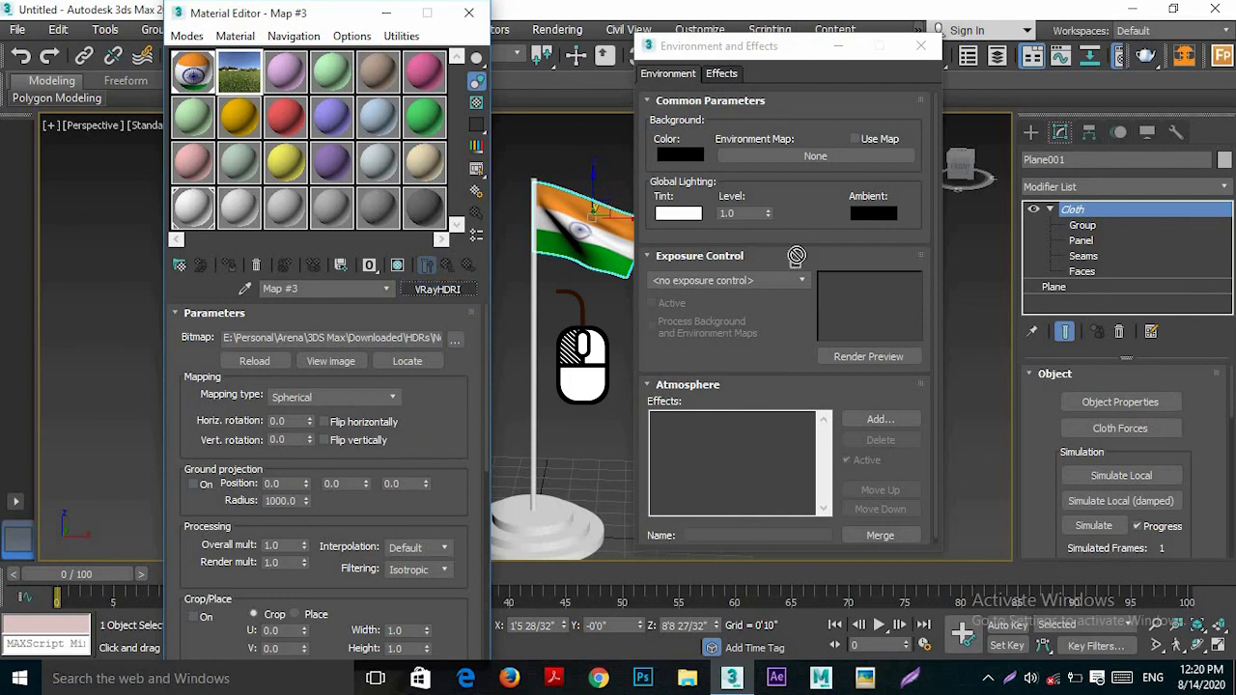
left_click_drag(821, 164, 818, 161)
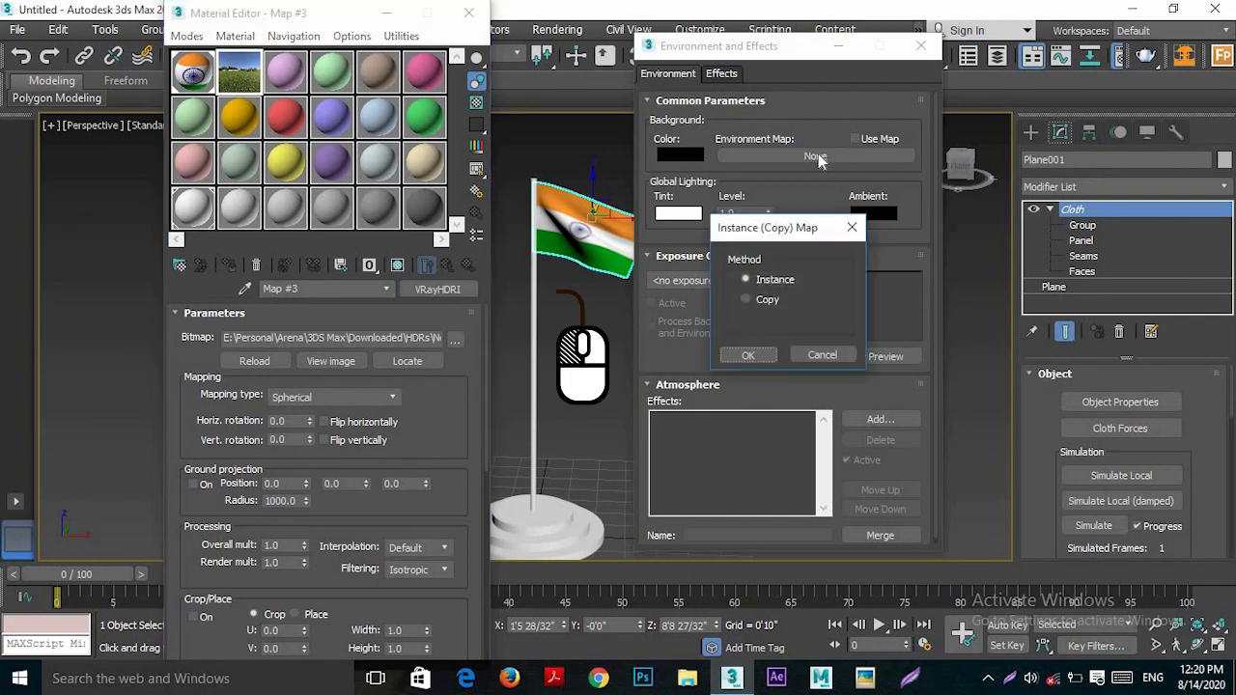
left_click(749, 357)
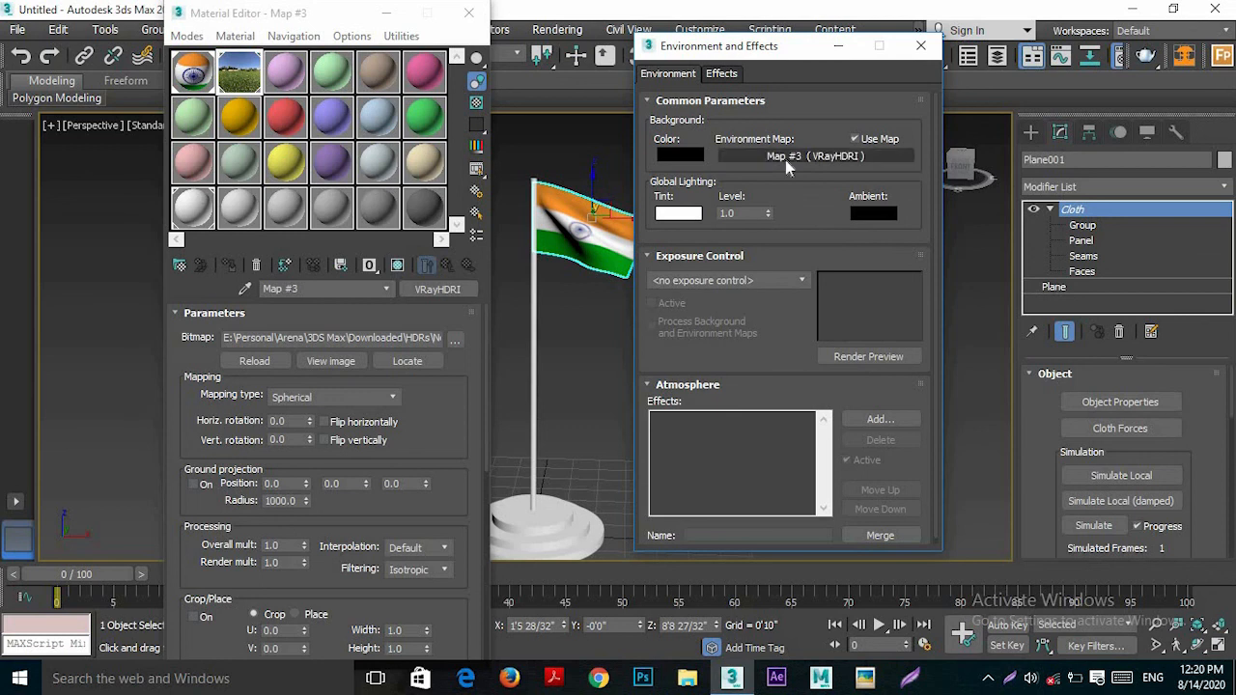
left_click(920, 46)
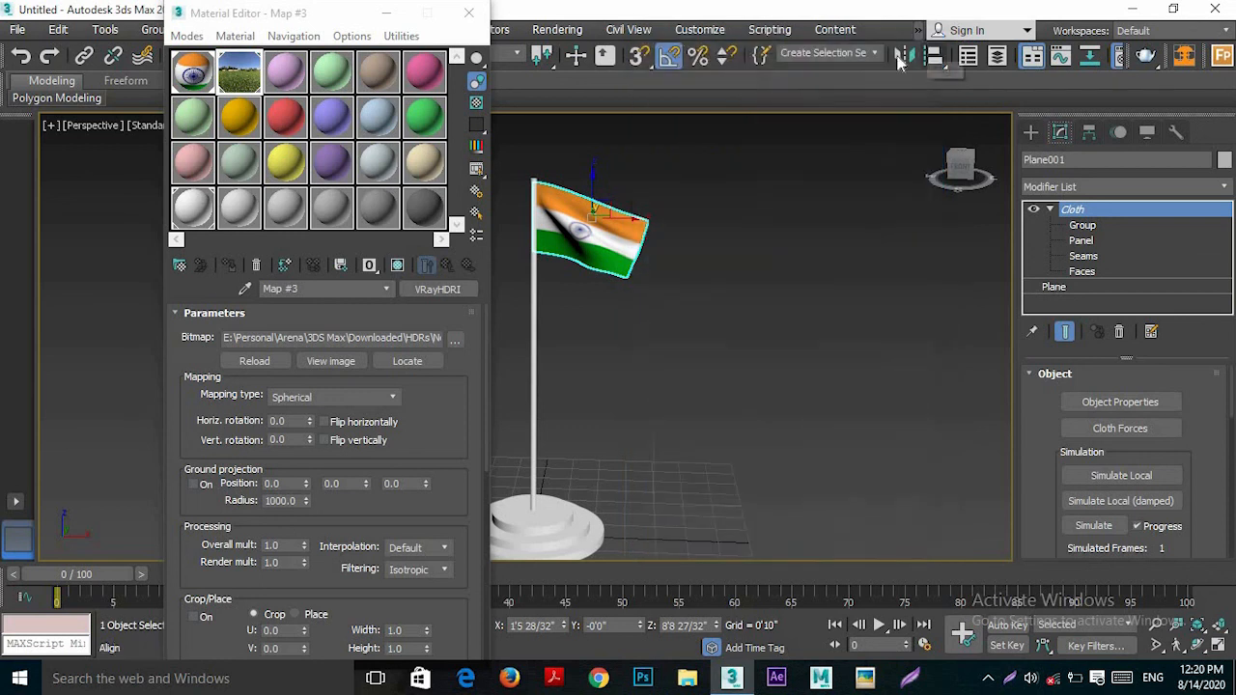
- Create a Dome-type VRayLight on the ground grid beside the flagpole base
left_click(1031, 132)
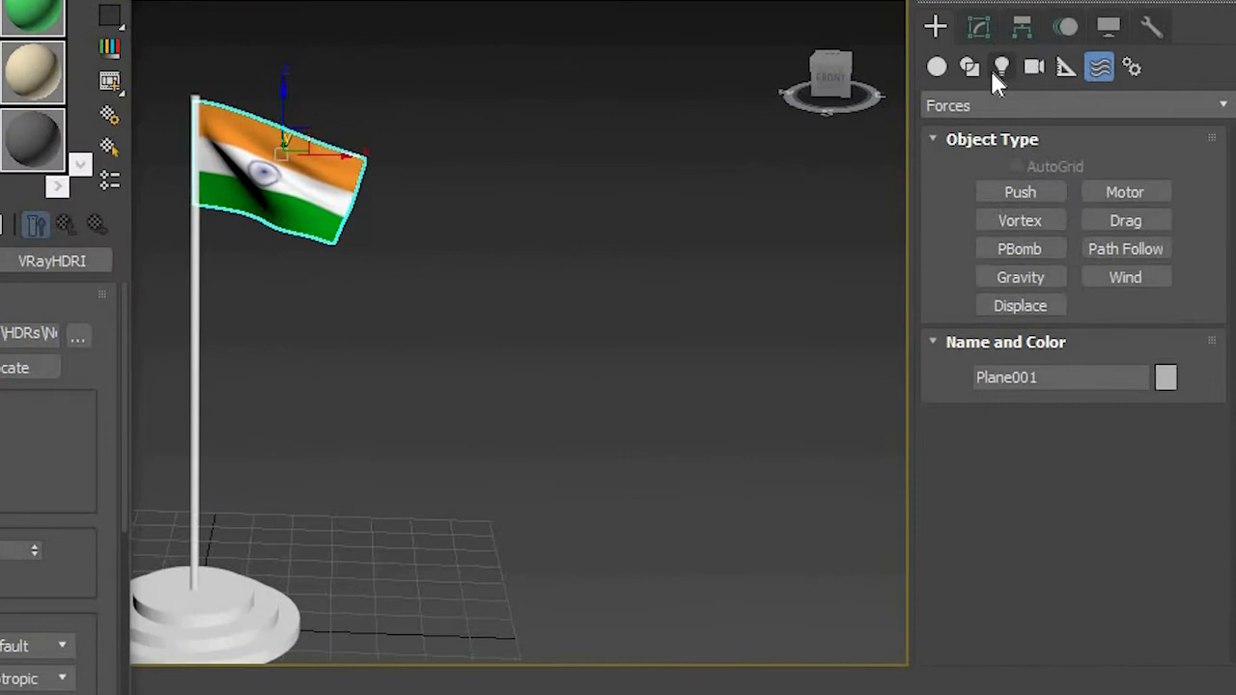
left_click(1048, 124)
left_click(1010, 106)
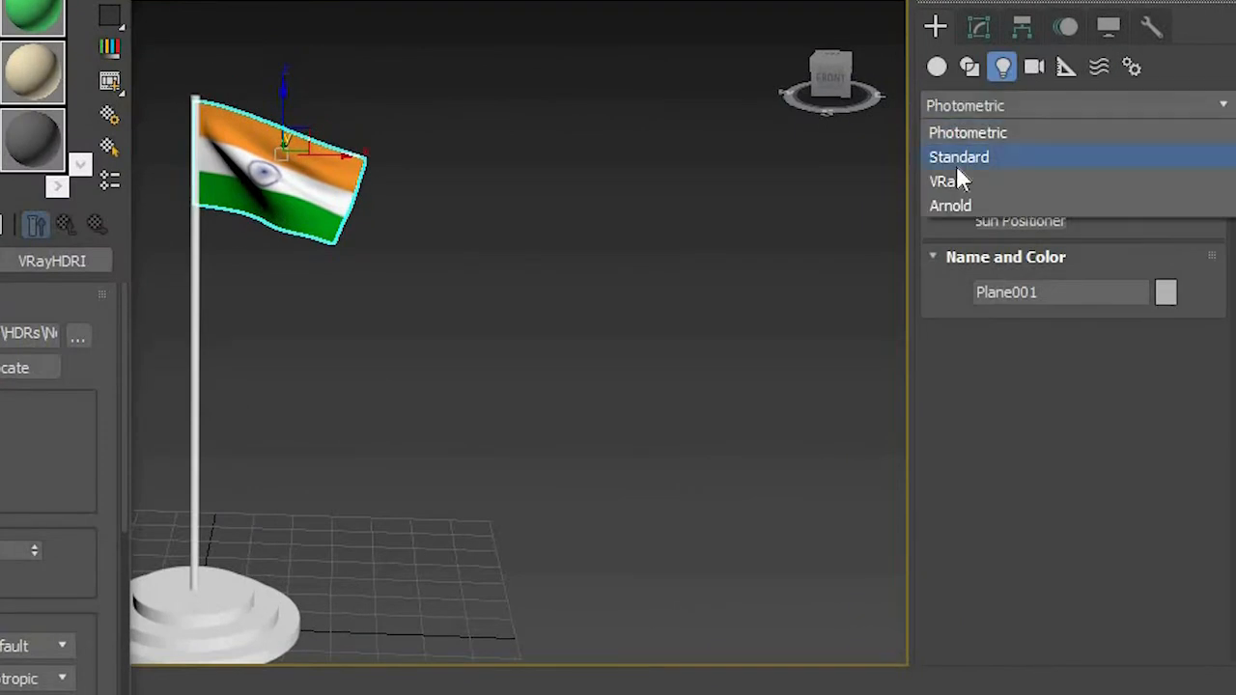
left_click(952, 183)
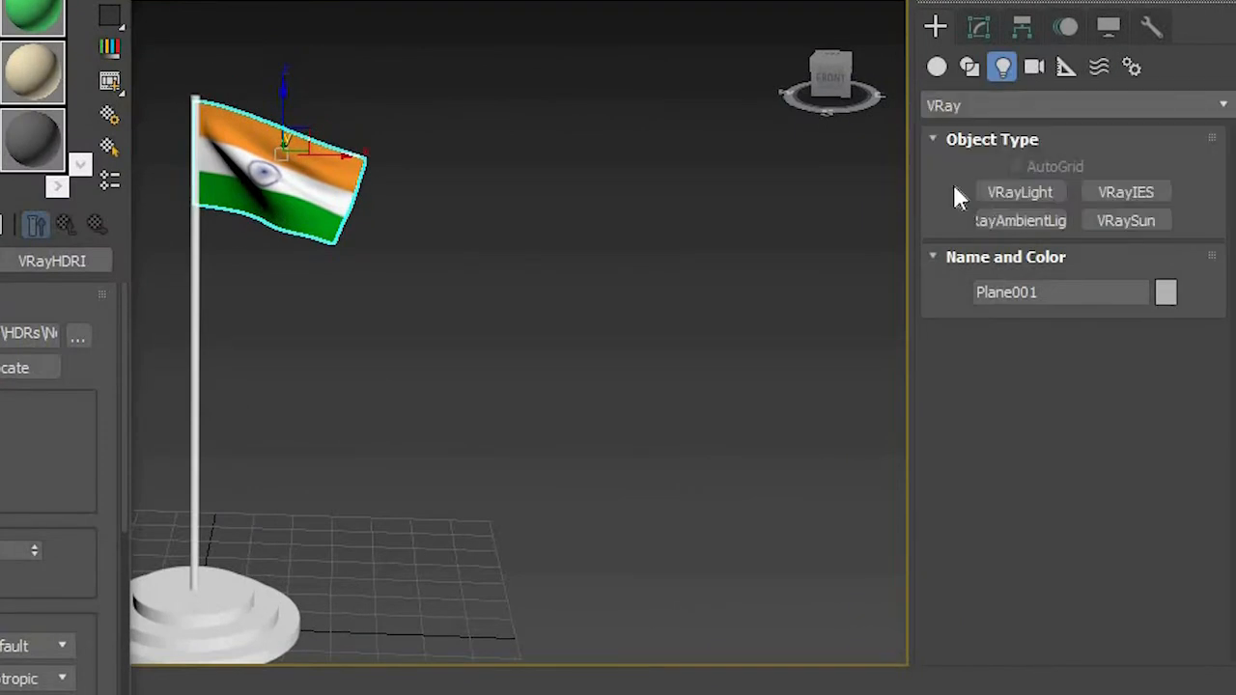
left_click(1050, 189)
left_click(1112, 372)
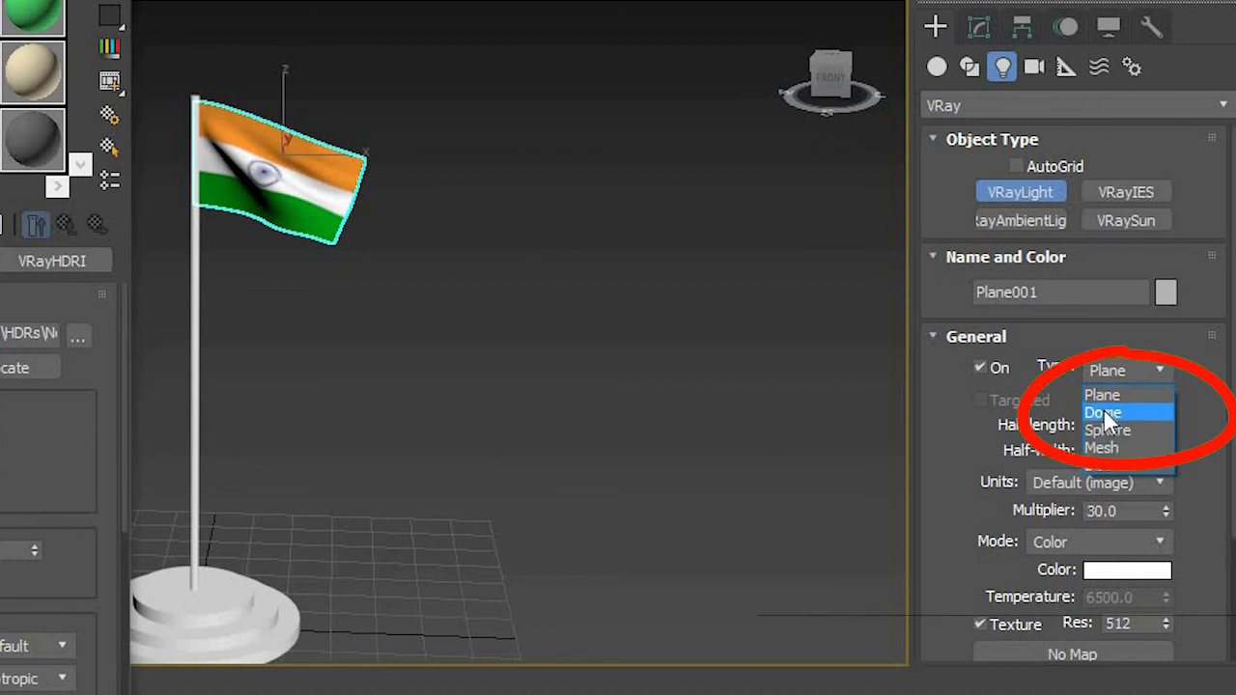
left_click(1110, 413)
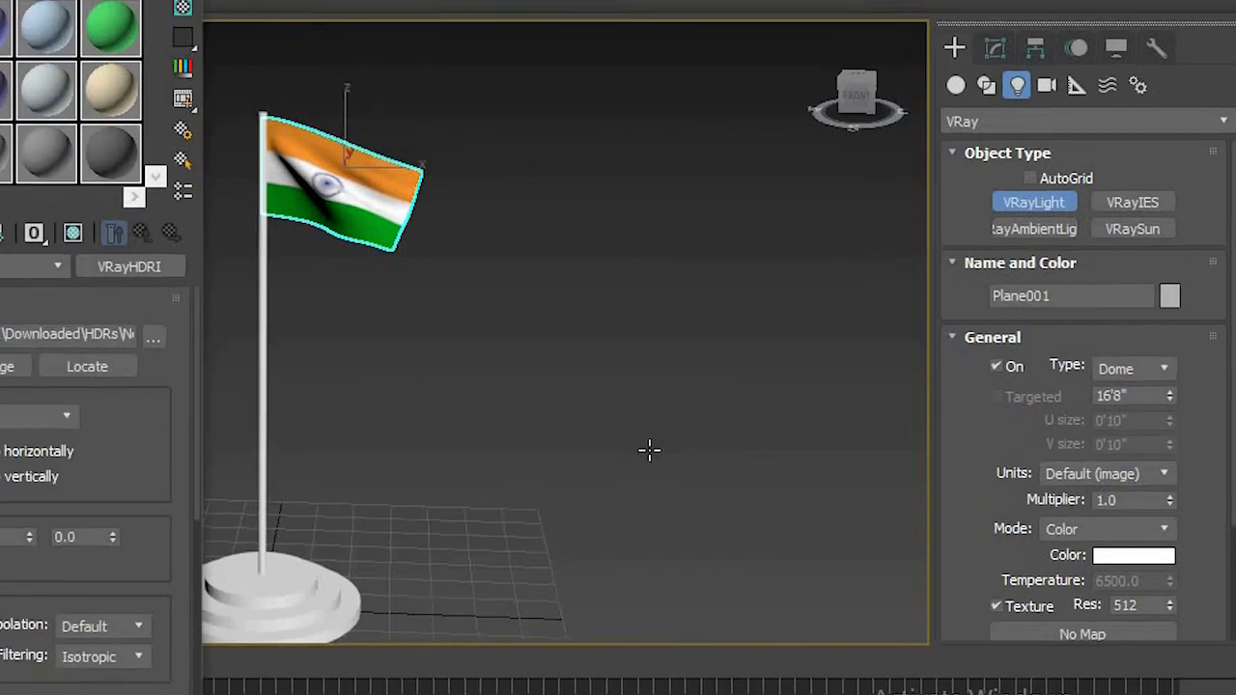
middle_click_drag(607, 450, 630, 219)
left_click(749, 380)
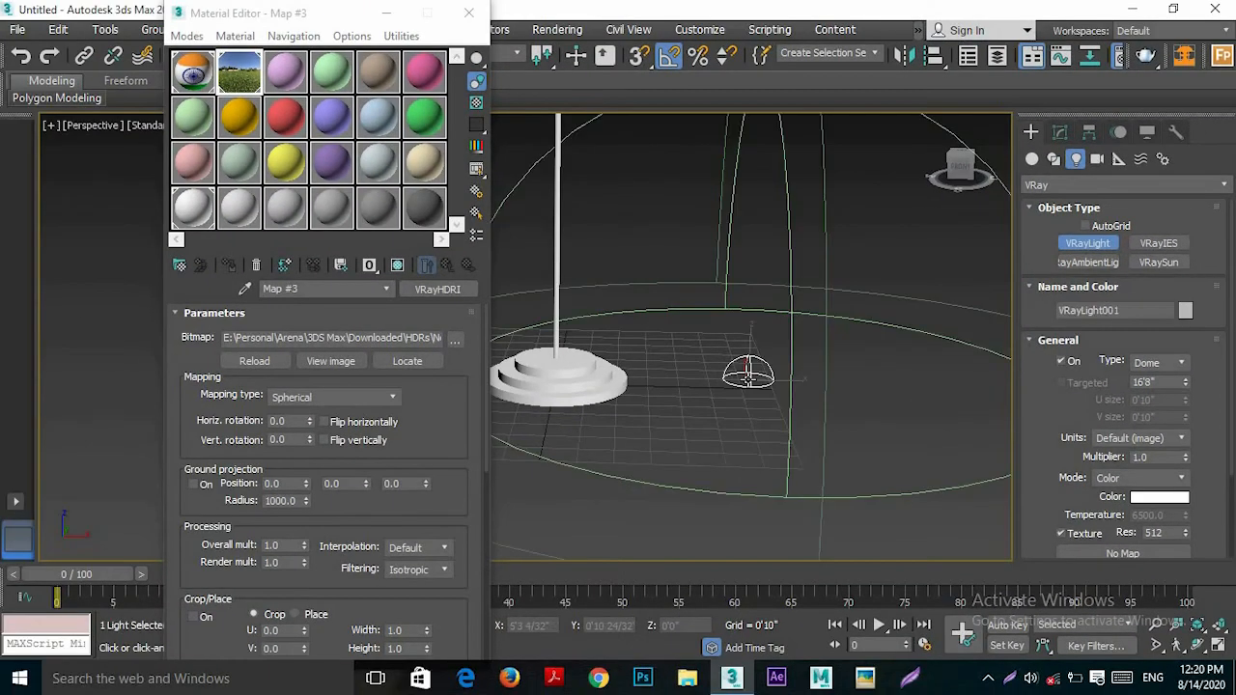
- Assign the VRayHDRI map as an instance to the dome light's texture and close the Material Editor
left_click(1060, 133)
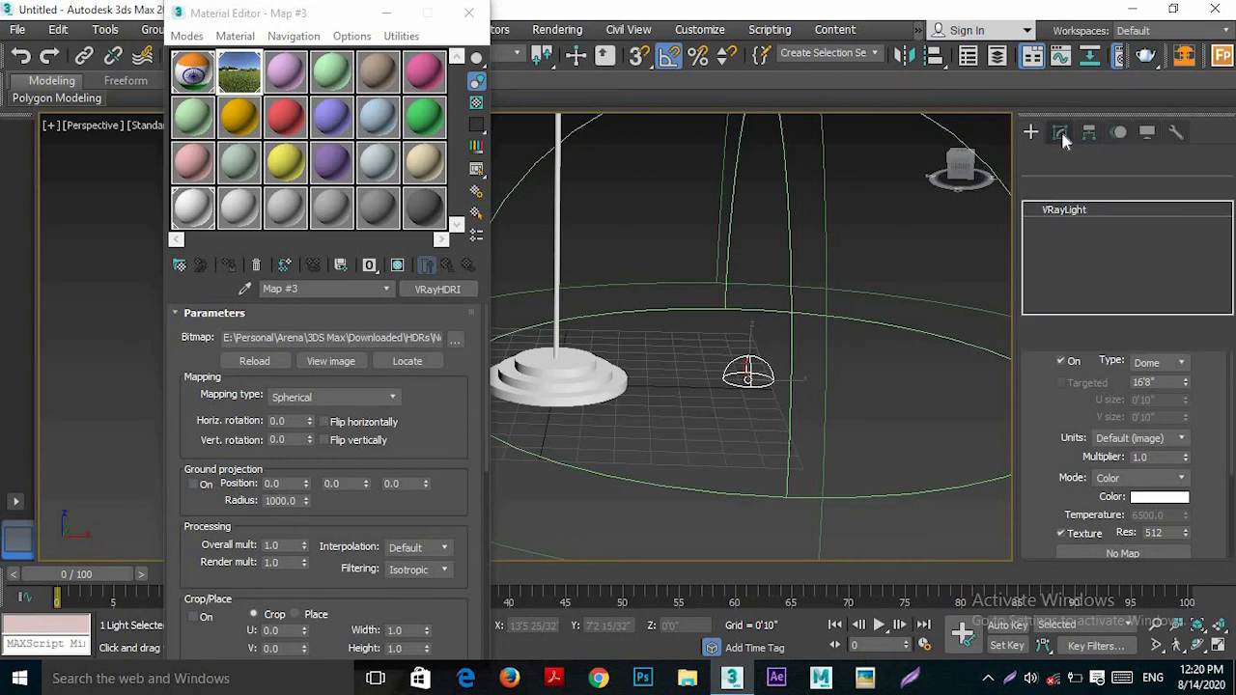
left_click_drag(1052, 449, 1061, 333)
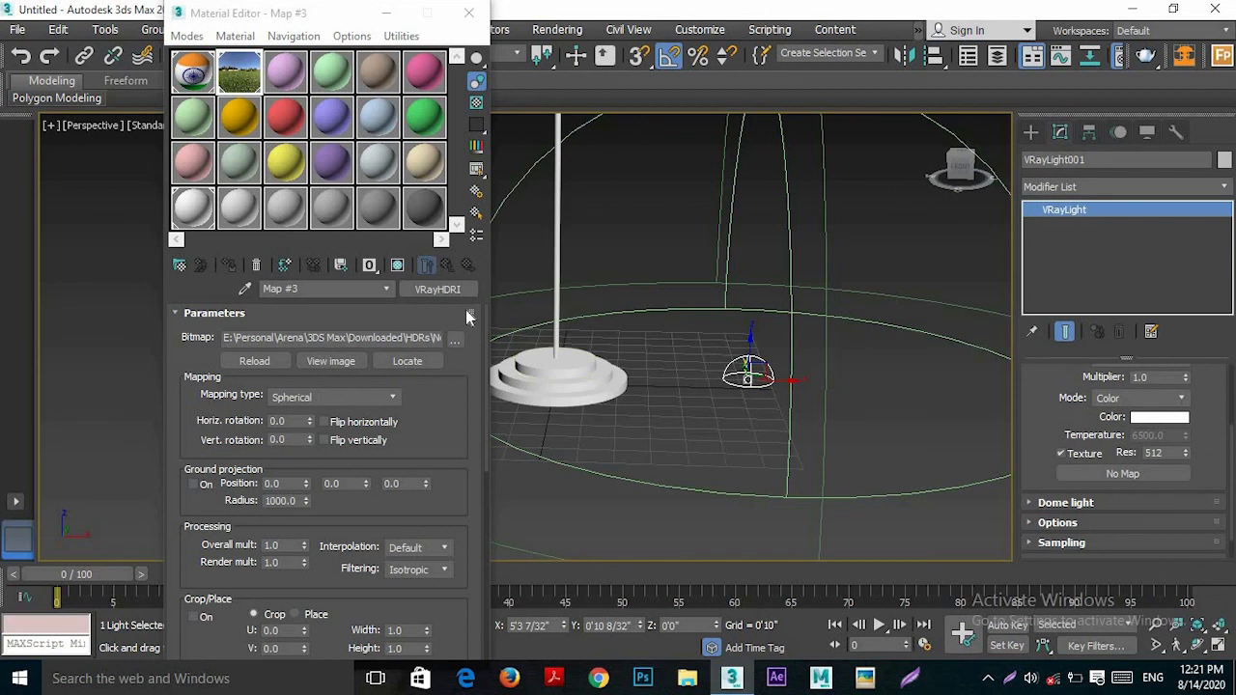
left_click_drag(454, 292, 532, 334)
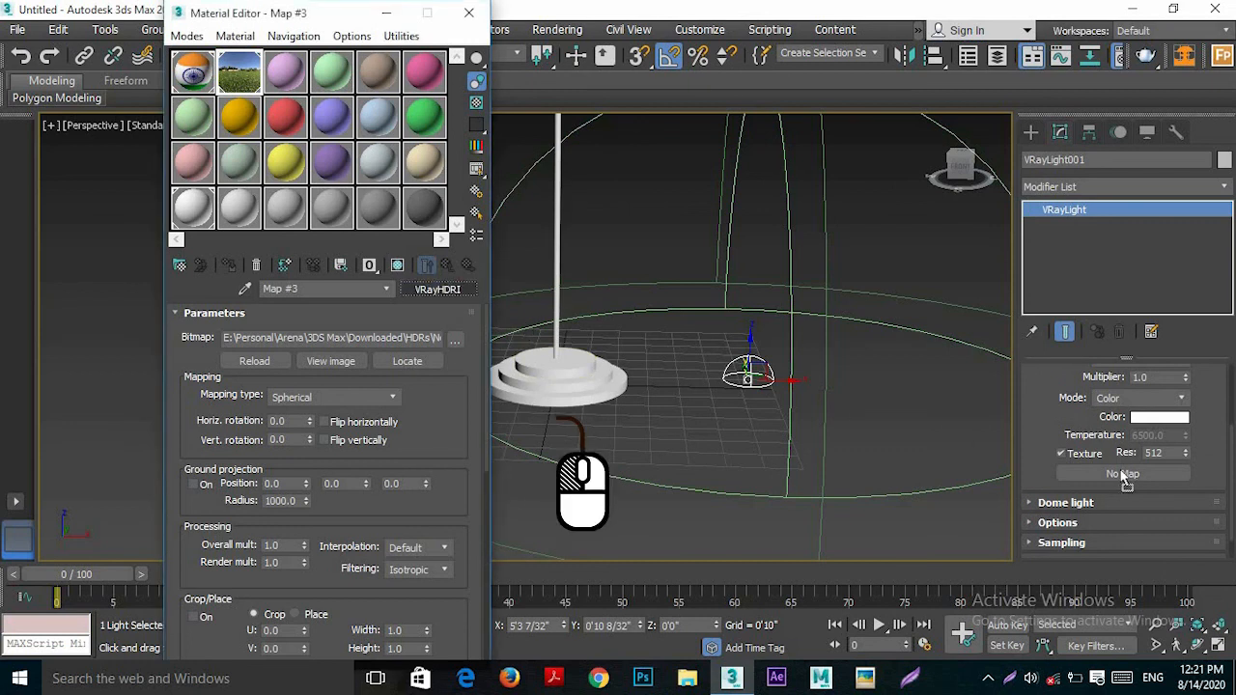
left_click_drag(1126, 480, 1123, 476)
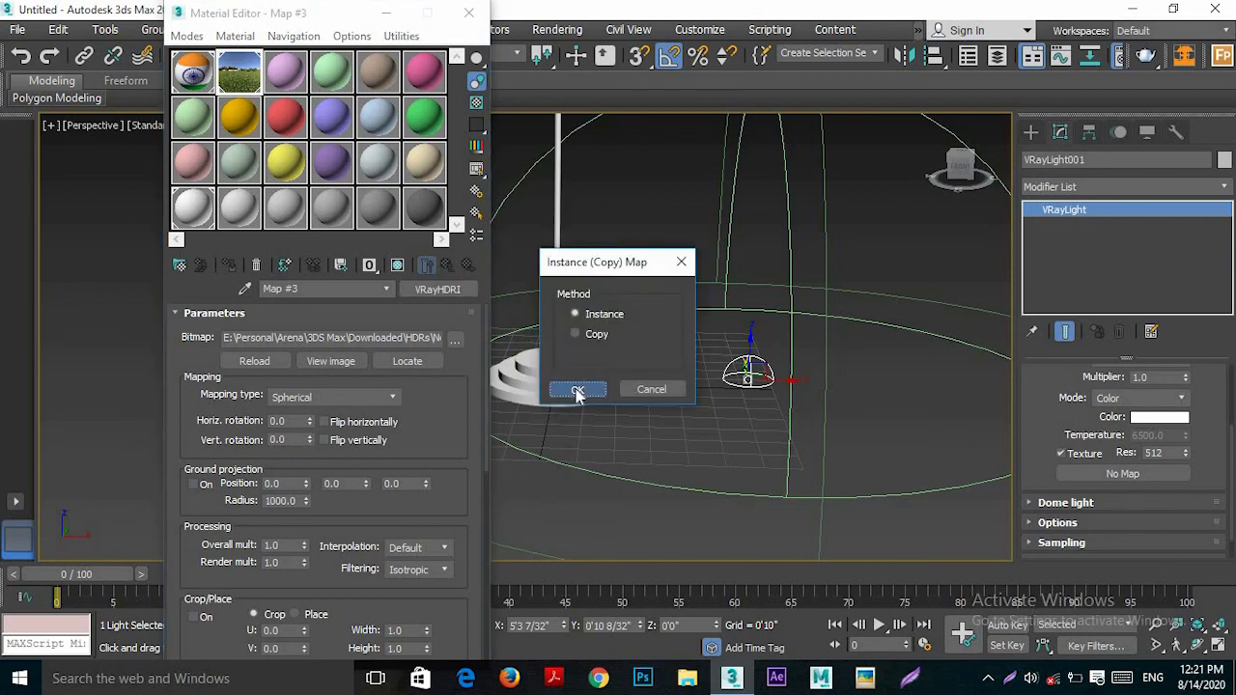
left_click(578, 391)
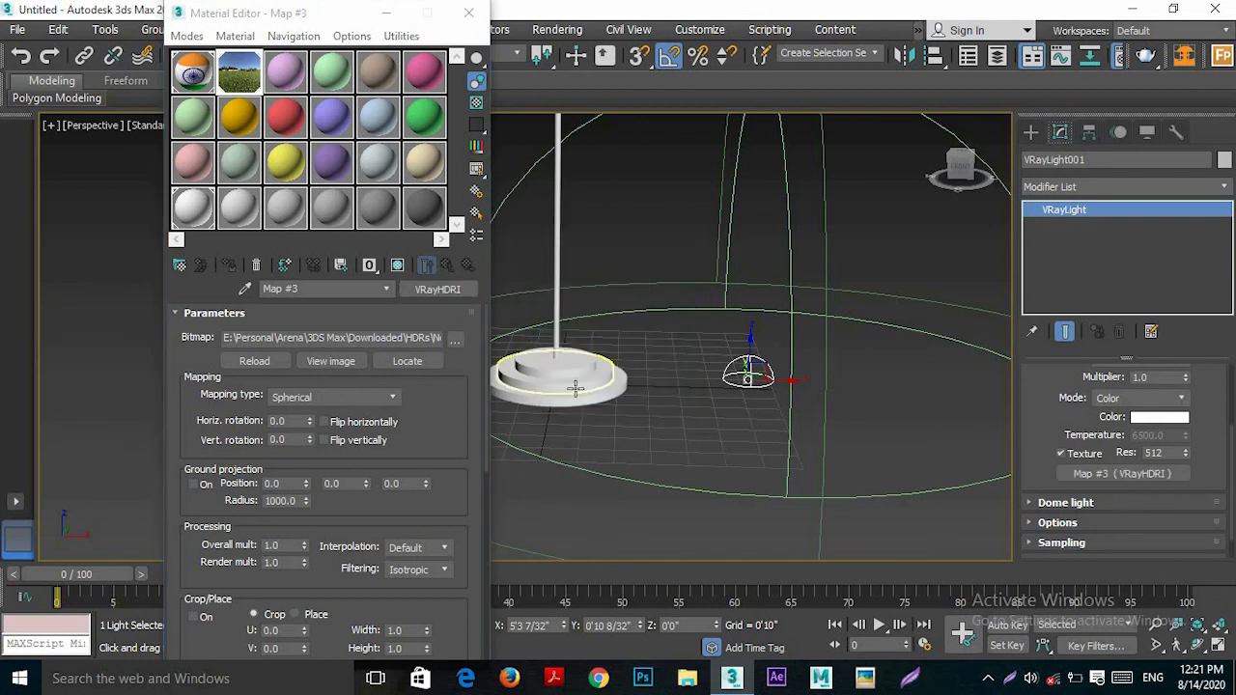
left_click(471, 18)
- Configure the Perspective viewport to use the environment background and apply it to the active view
scroll(602, 298, "down", 5)
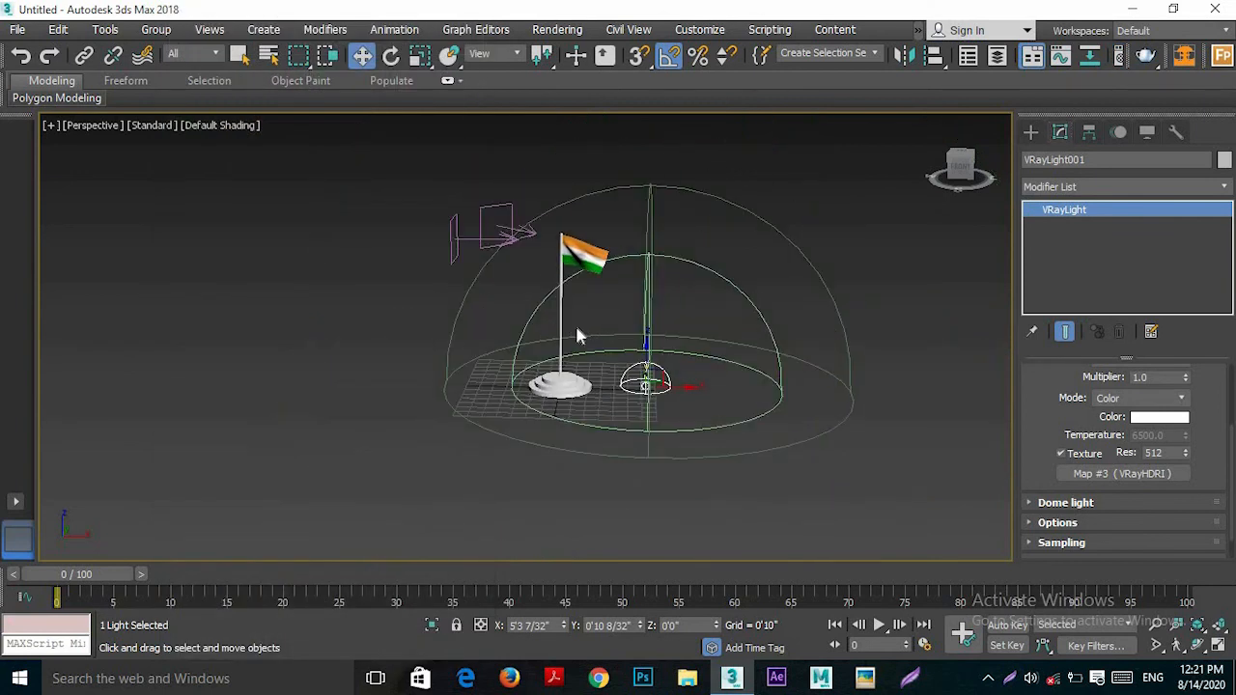
scroll(576, 335, "up", 3)
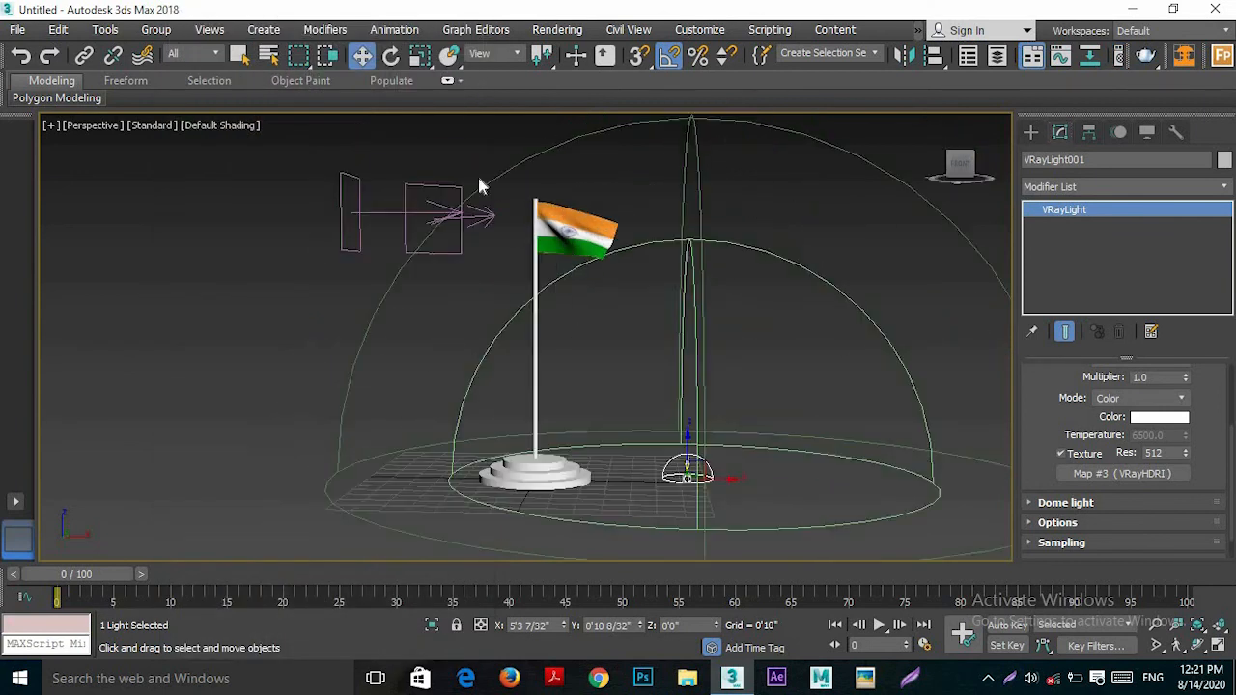
left_click(151, 126)
left_click(240, 276)
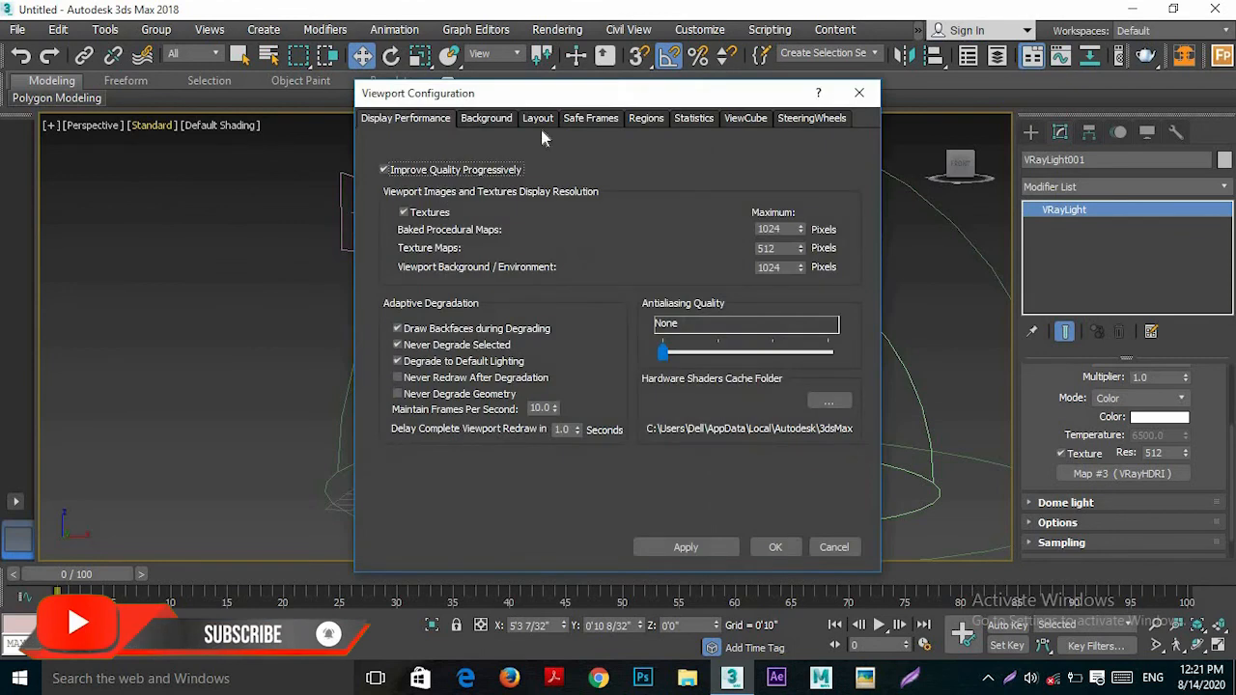
left_click(504, 120)
left_click(390, 229)
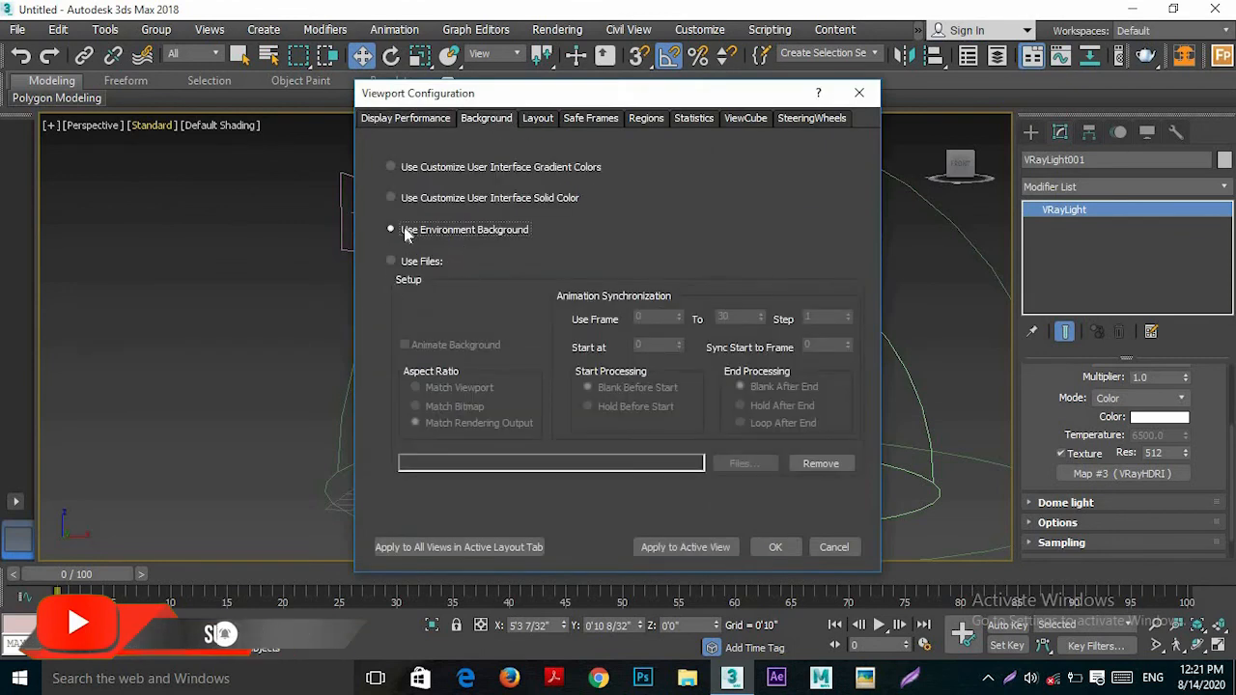
left_click(703, 552)
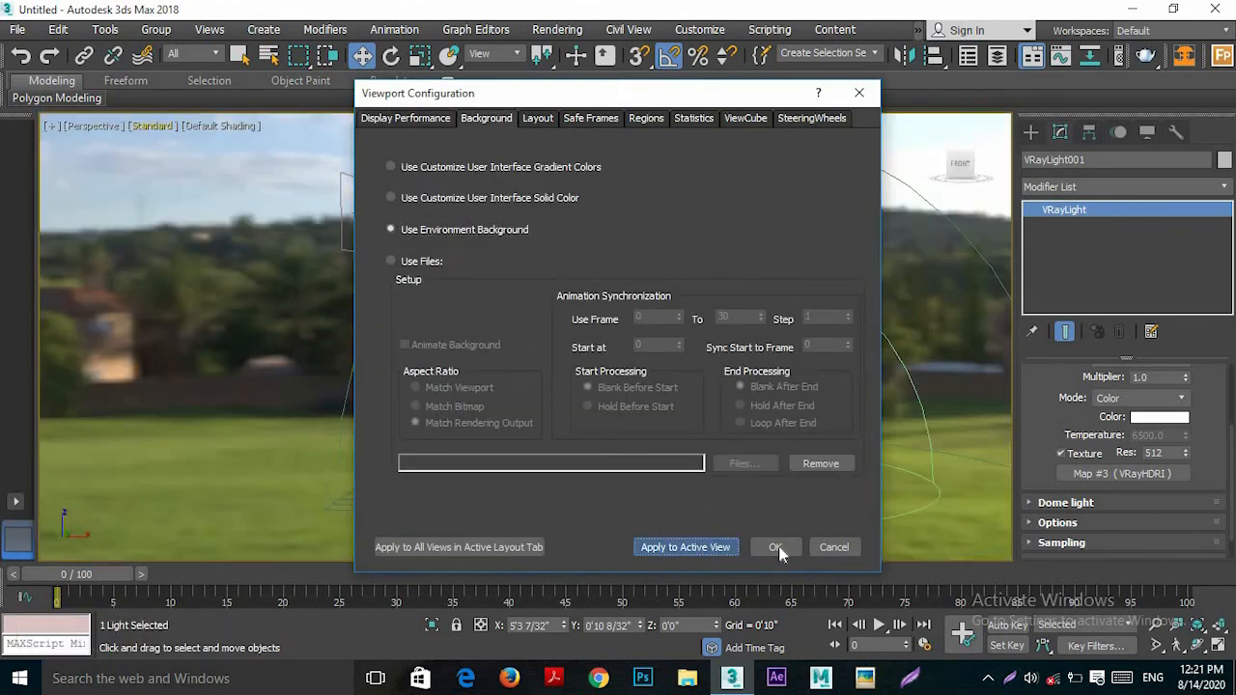
left_click(770, 549)
middle_click_drag(624, 428, 582, 428, "alt")
middle_click_drag(499, 357, 469, 353, "alt")
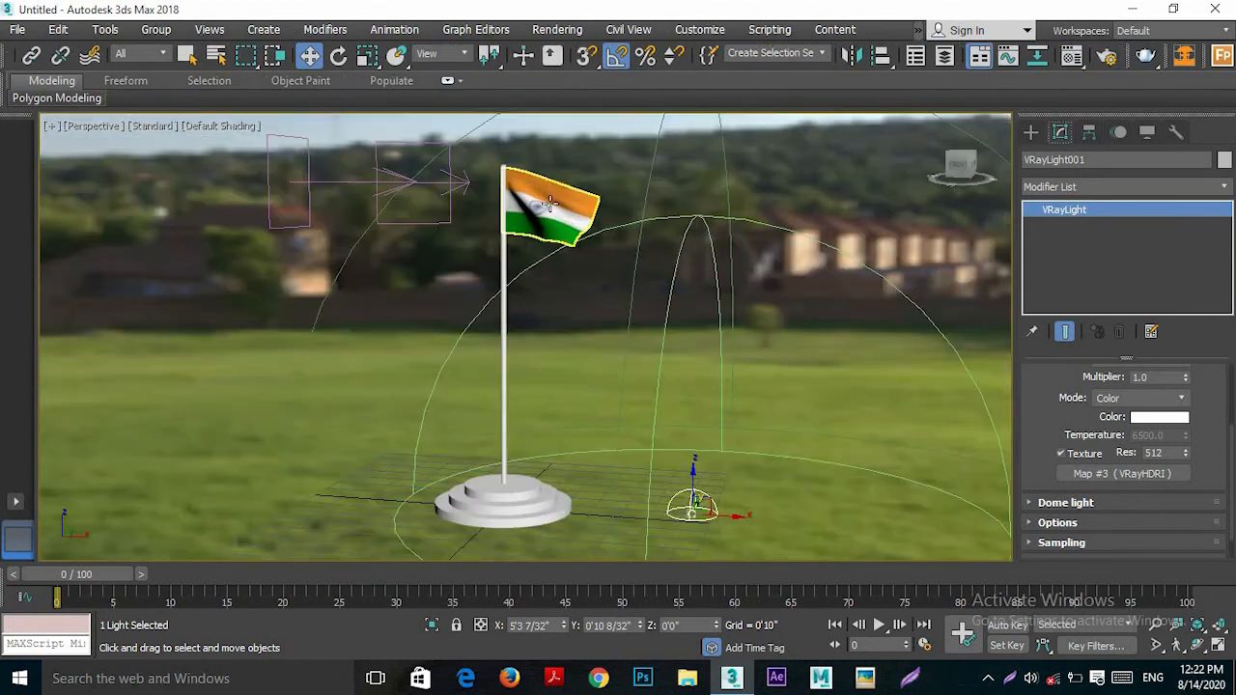
- Select the flag and run its full Cloth simulation over the timeline
left_click(550, 204)
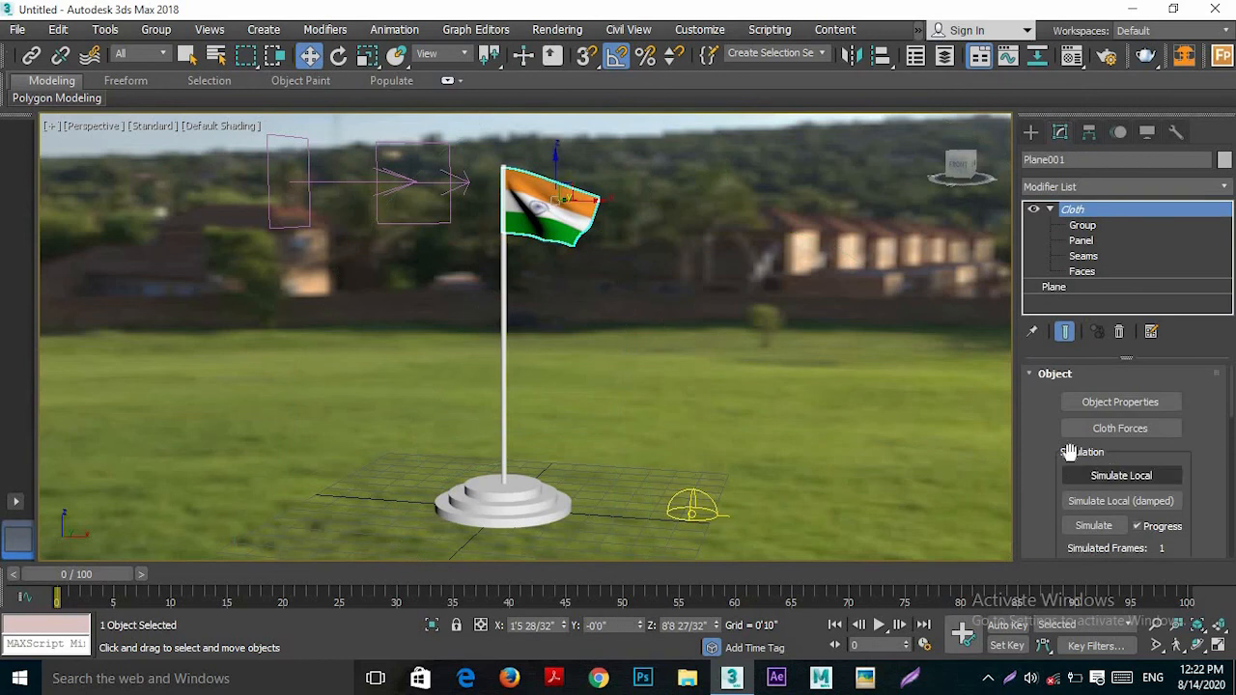
left_click_drag(1054, 434, 1050, 346)
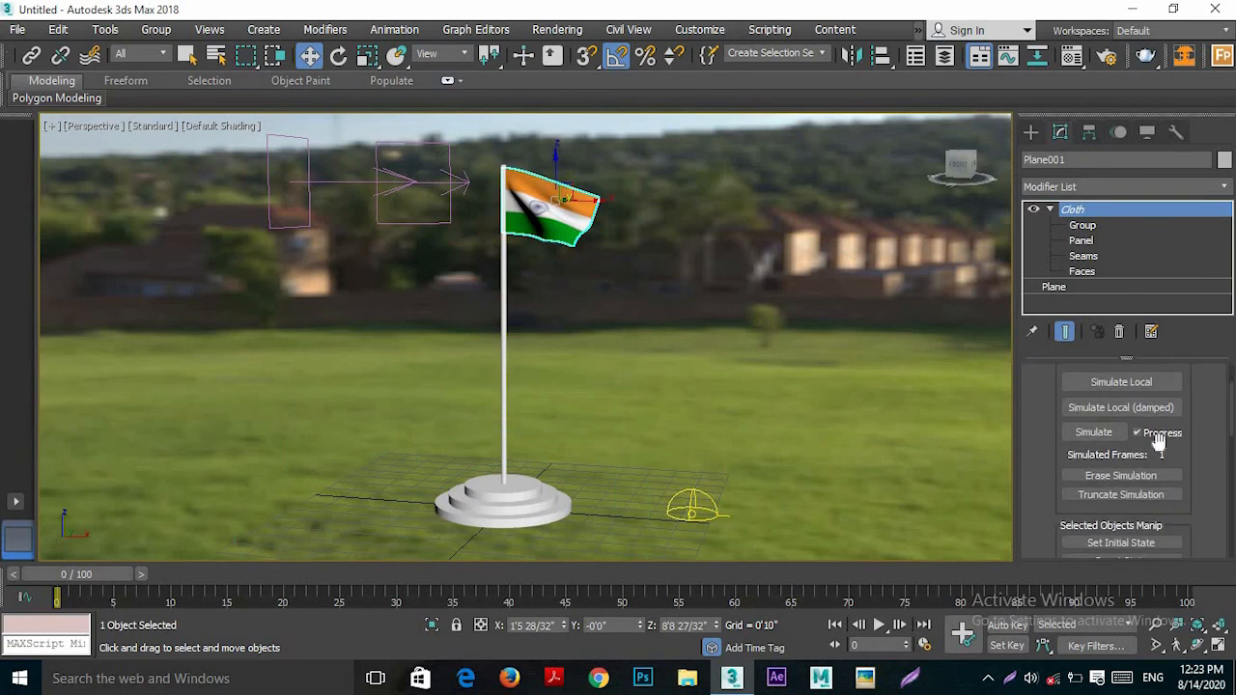
left_click(1094, 432)
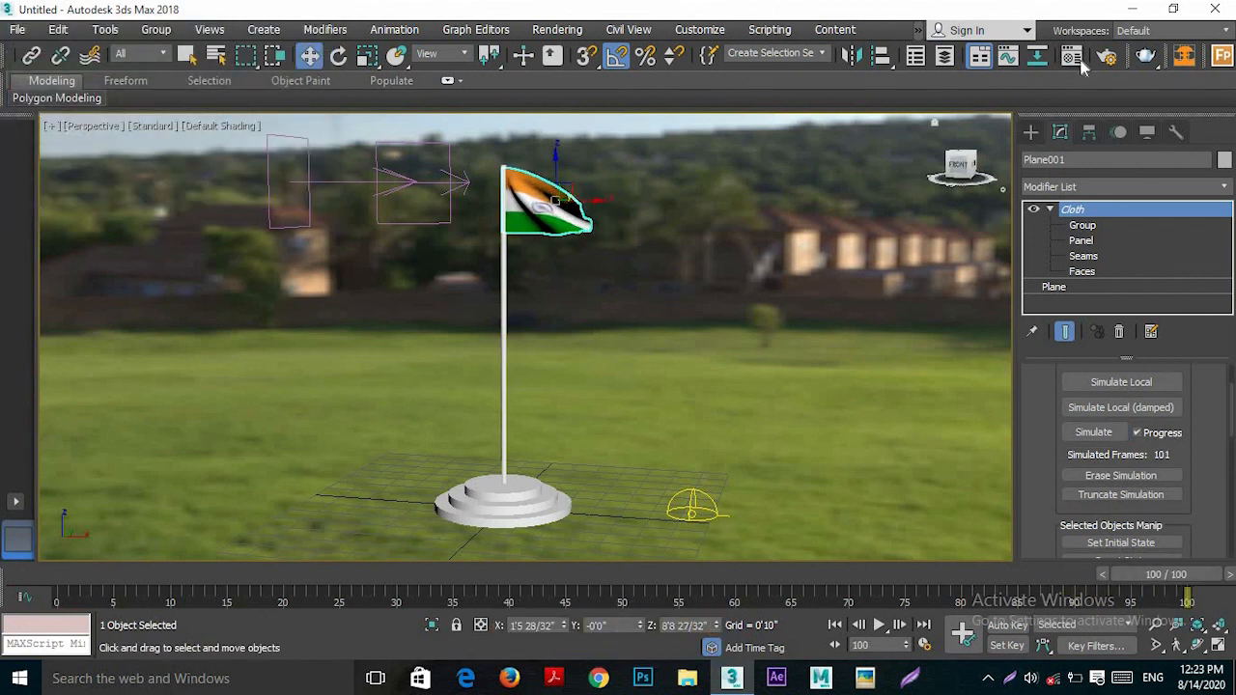
- Configure the render output for the active time segment, 0 to 100, at the HDTV (video) size of 1920 by 1080
left_click(1109, 57)
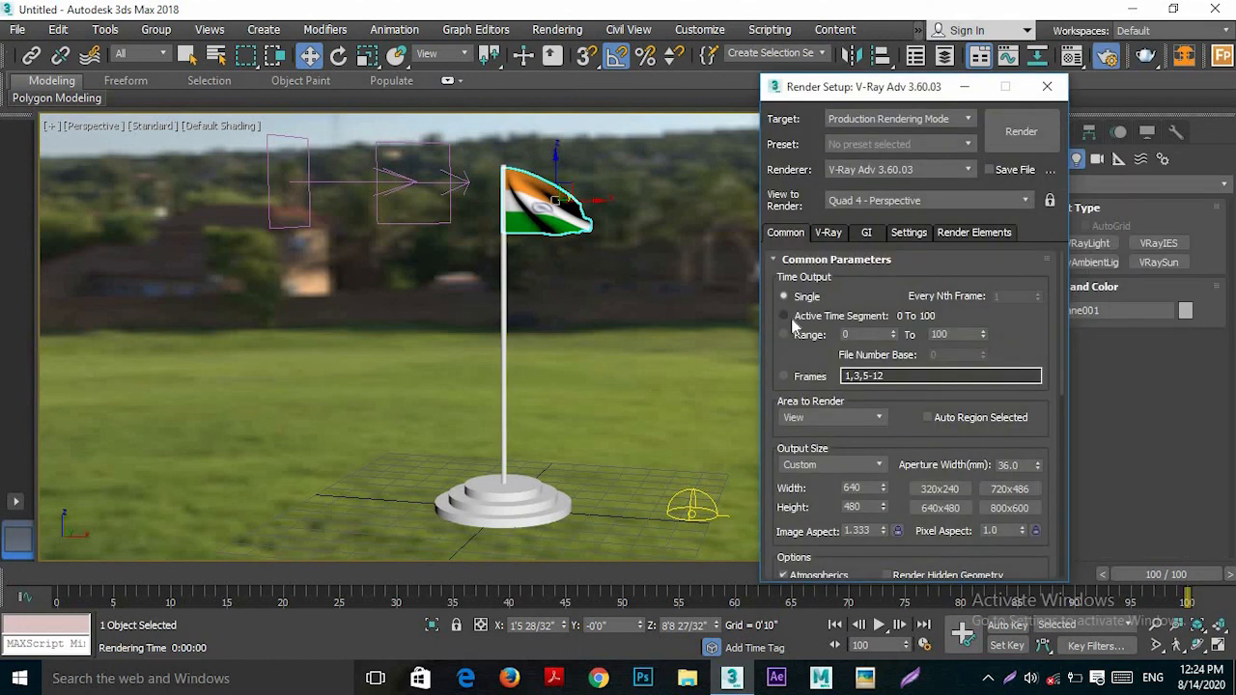
left_click(784, 315)
left_click_drag(1061, 340, 1064, 388)
left_click(805, 350)
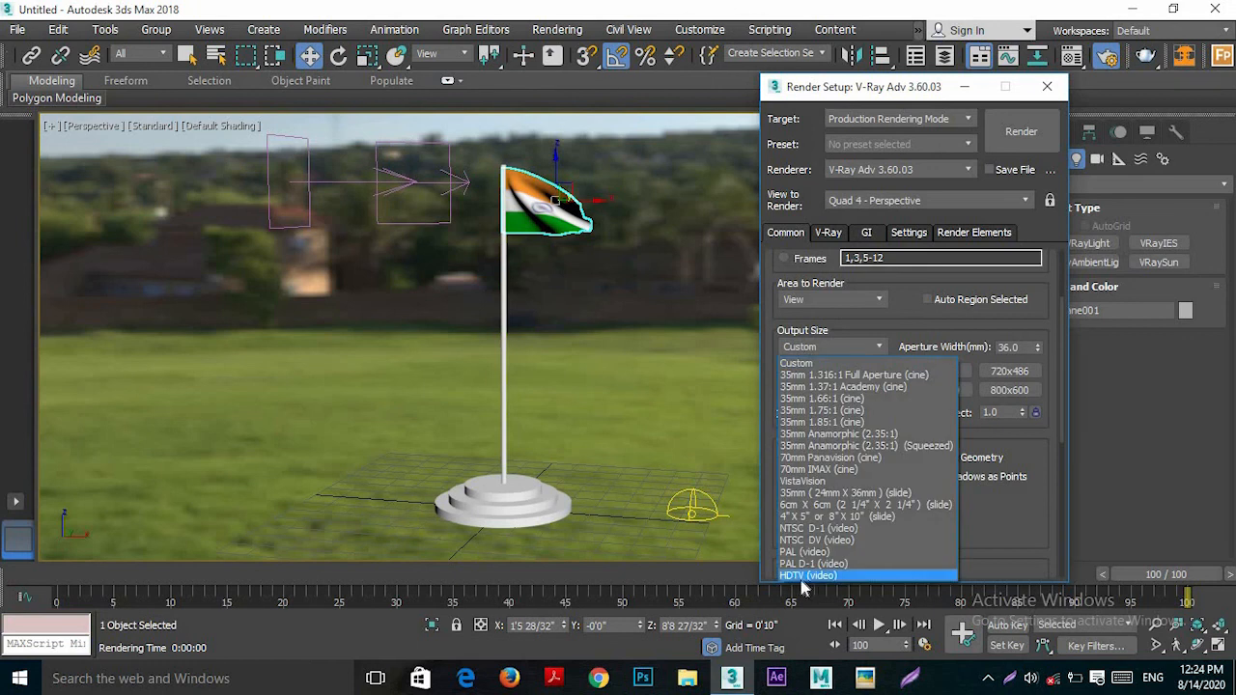
left_click(808, 576)
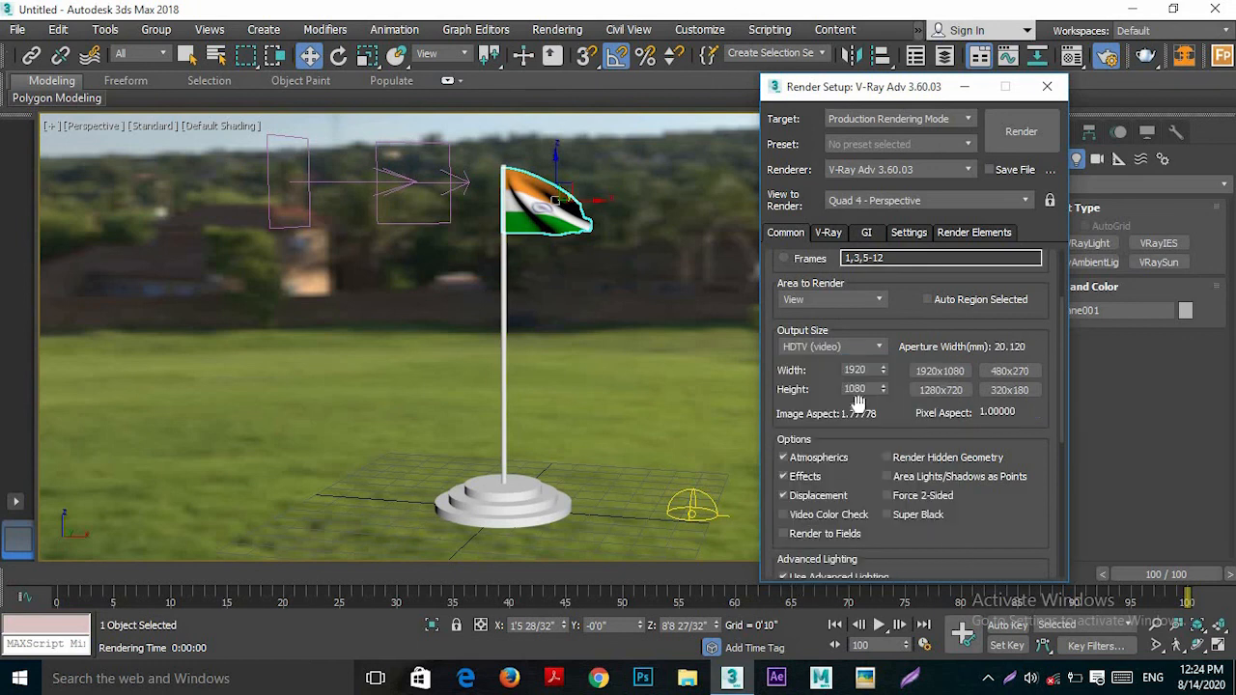
- Set the render to save as an AVI file named output, using the MJPEG Compressor at quality 75
scroll(1064, 434, "down", 5)
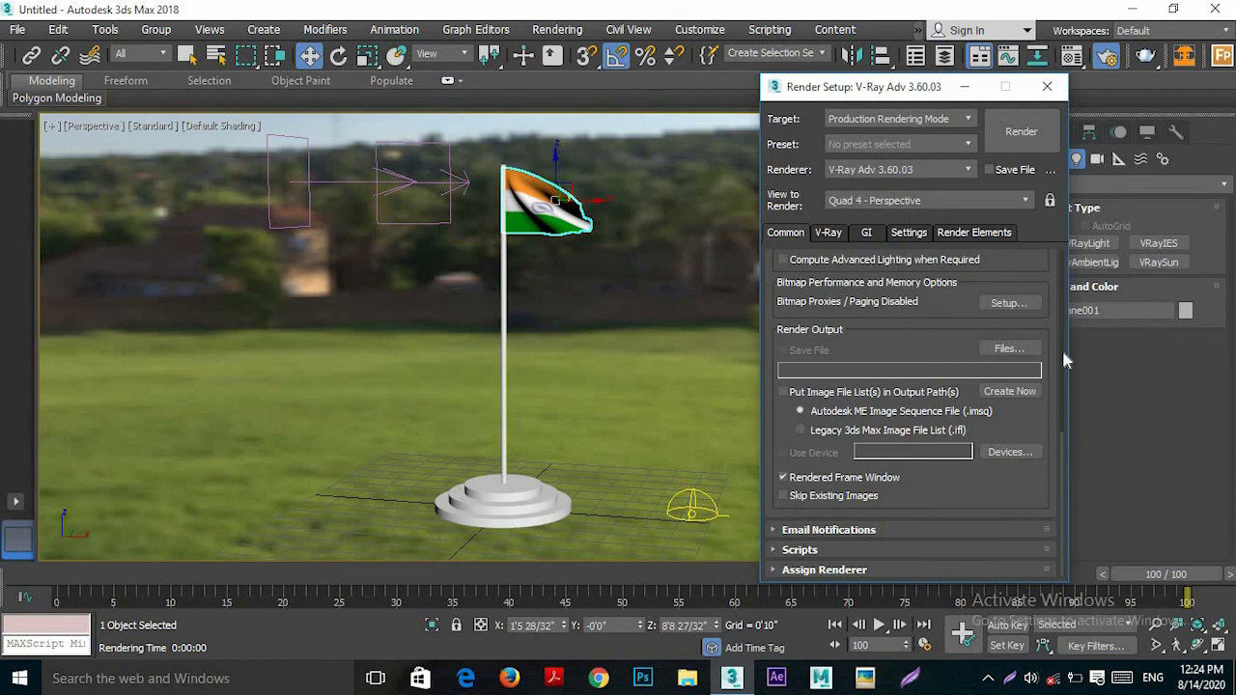
left_click(1007, 349)
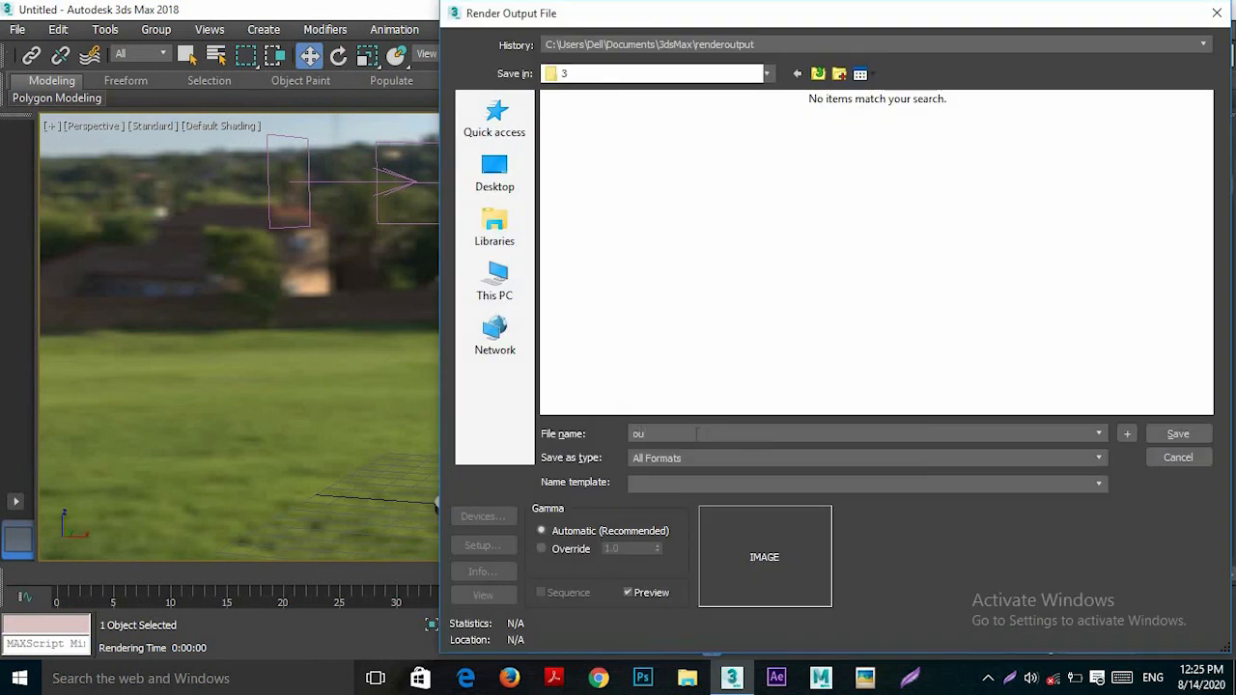
type("output")
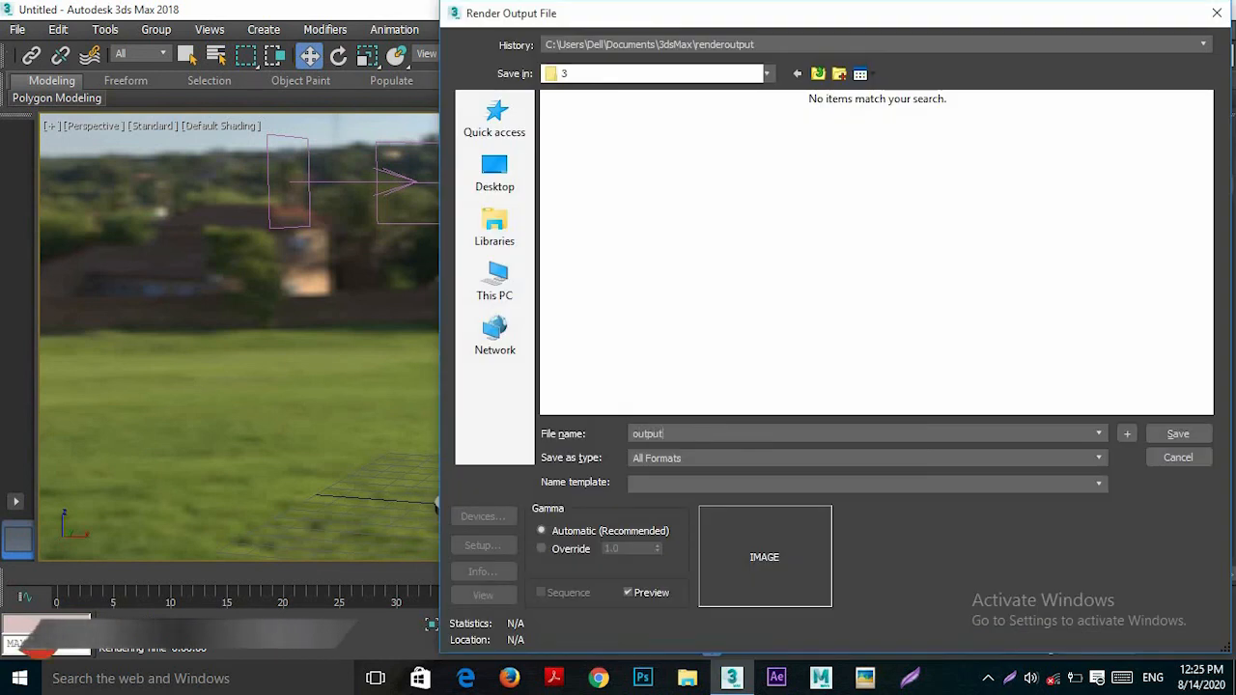
left_click(982, 460)
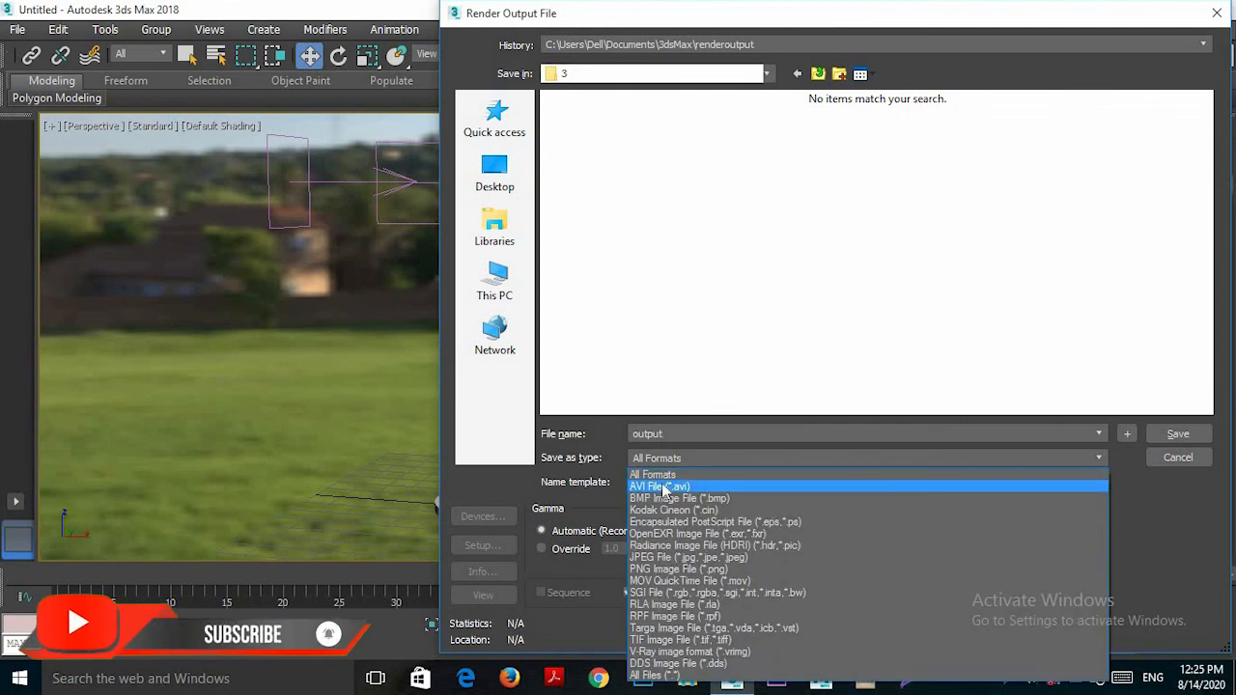
left_click(664, 487)
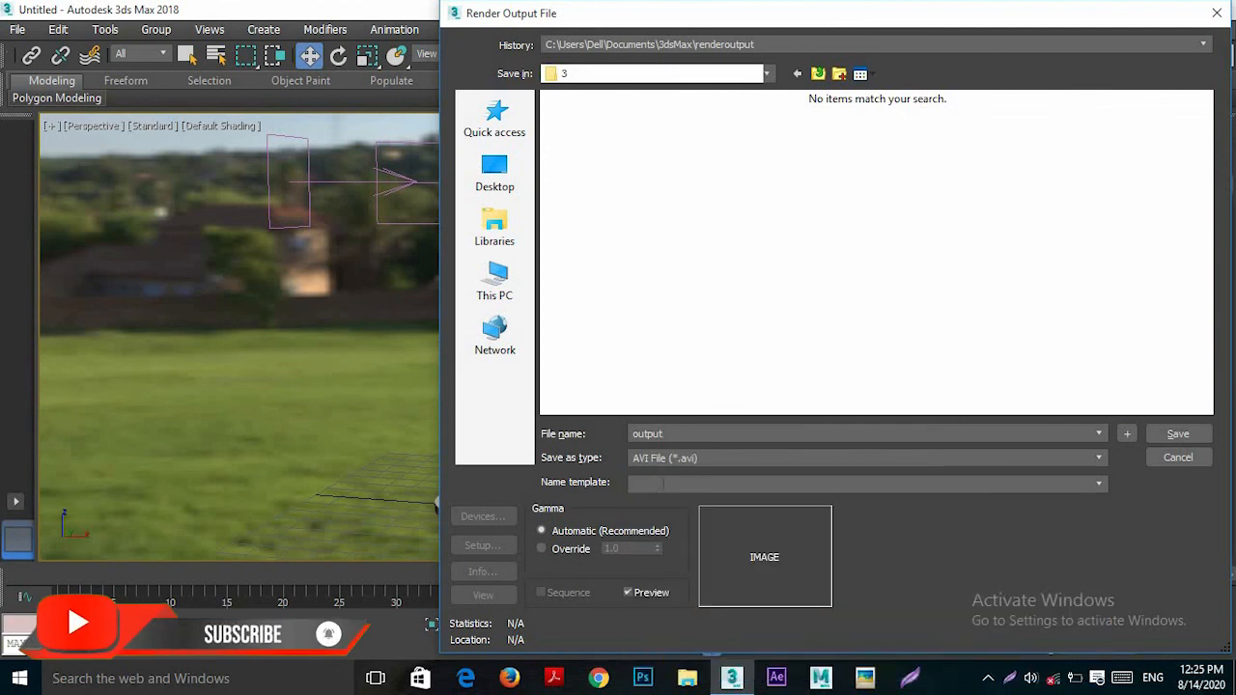
left_click(1176, 434)
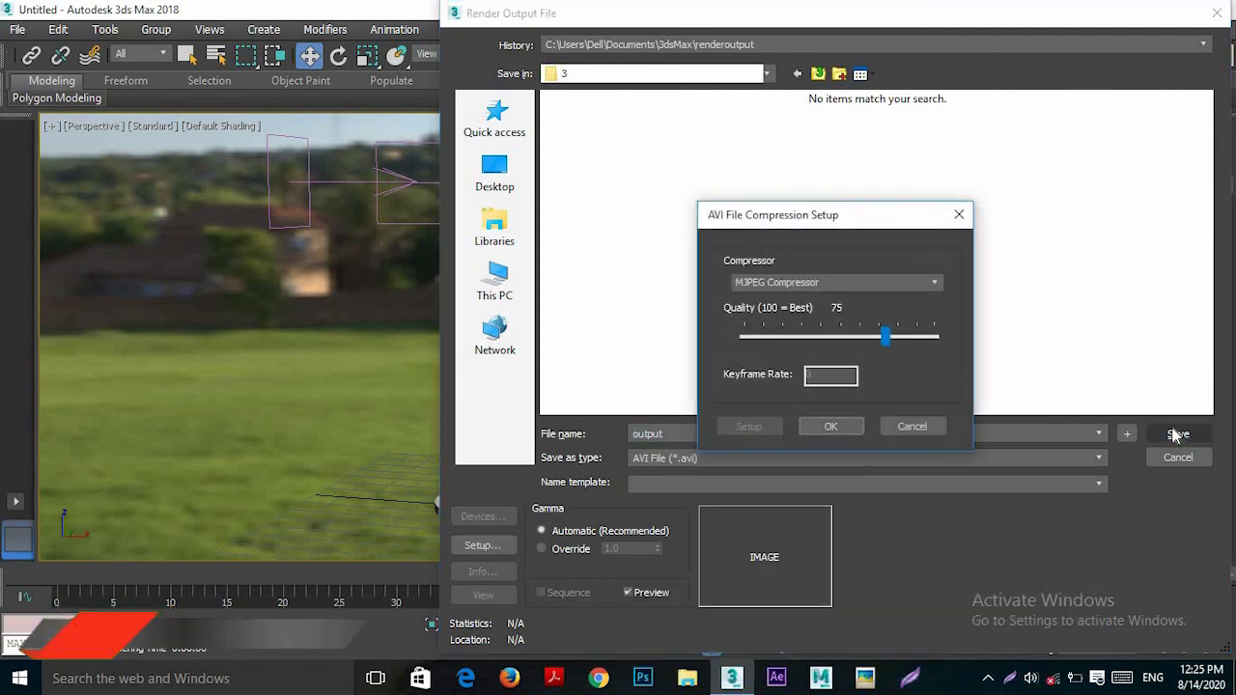
left_click(829, 427)
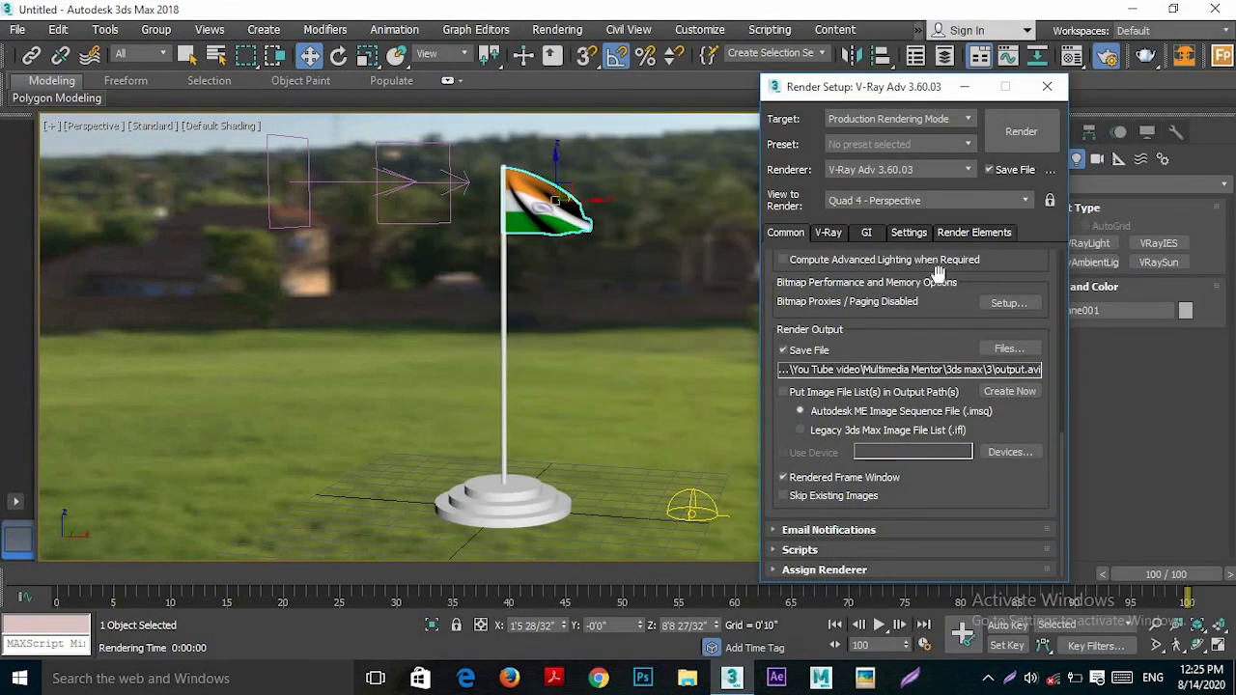
- Set the V-Ray image sampler type to Bucket and the color mapping type to Linear multiply
left_click(829, 233)
left_click(838, 364)
left_click(832, 389)
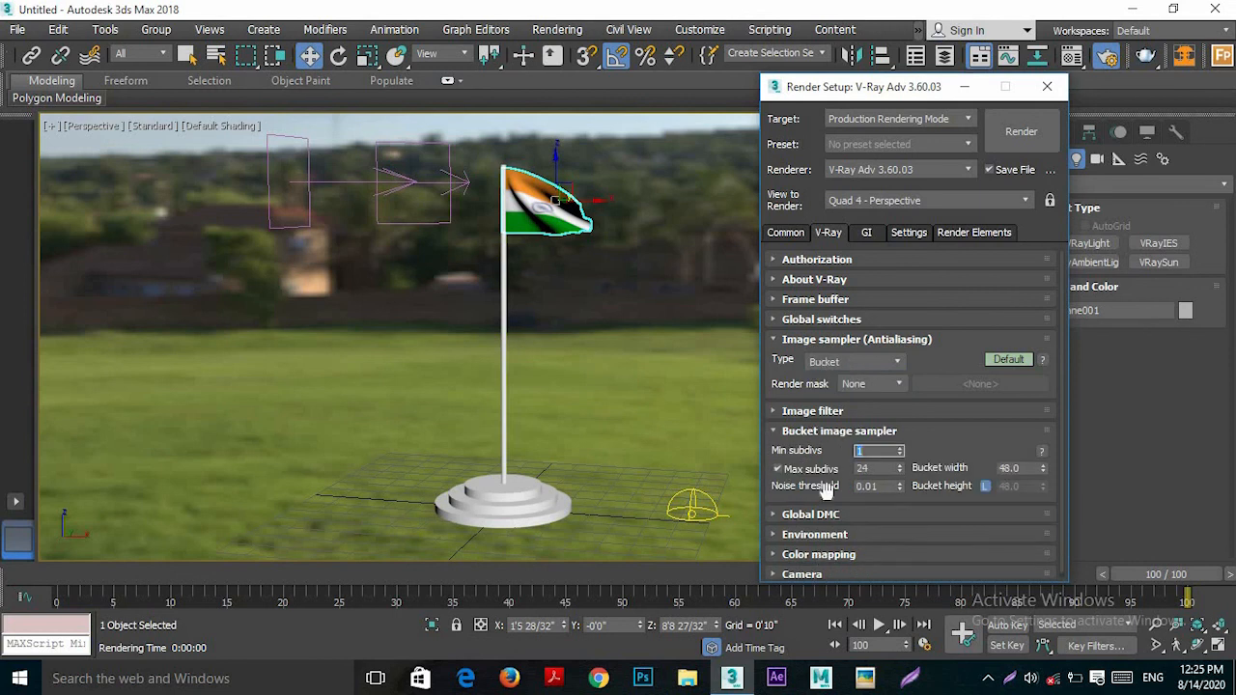
left_click(819, 555)
left_click(839, 511)
left_click(826, 527)
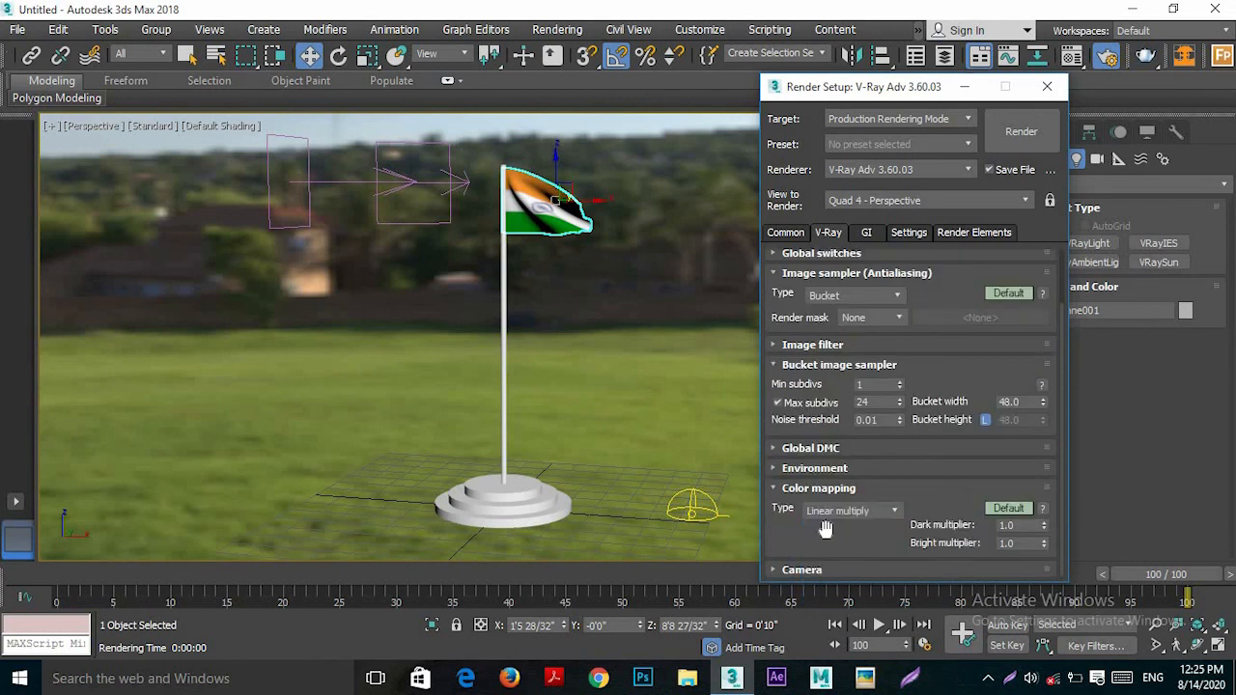
- Set the GI primary engine to Irradiance map with the Custom preset, and start rendering the animation
left_click(867, 233)
left_click(893, 300)
left_click(865, 316)
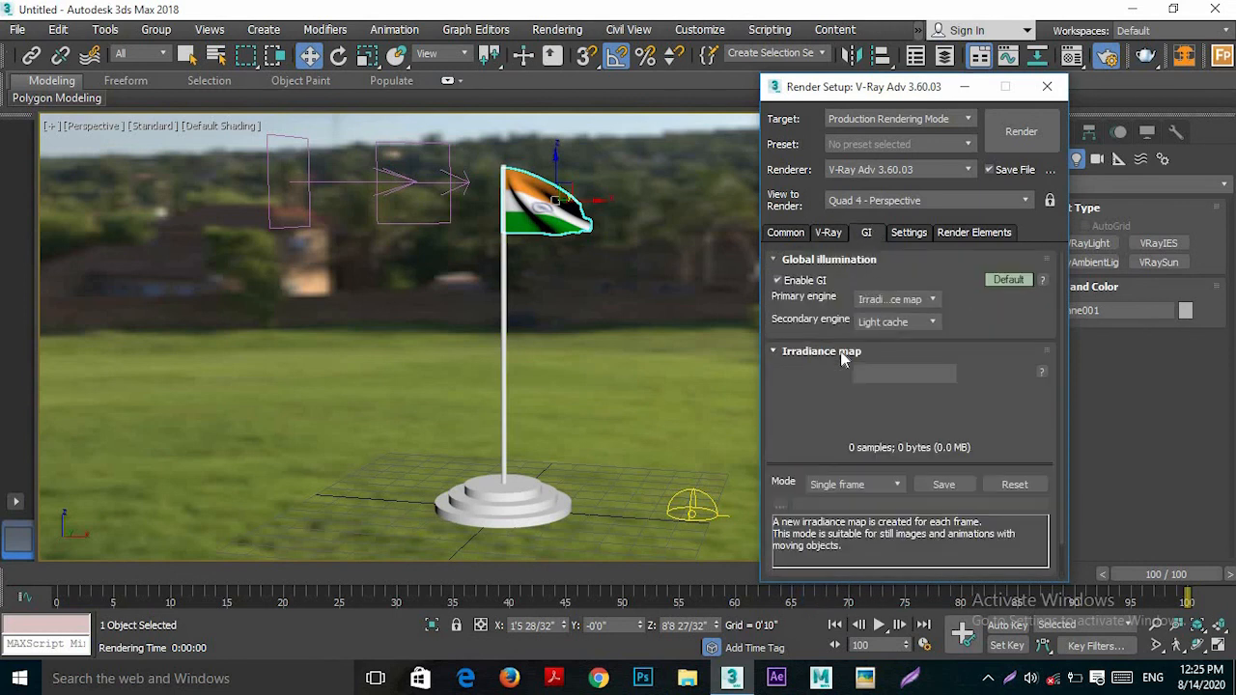
left_click(876, 374)
left_click(874, 380)
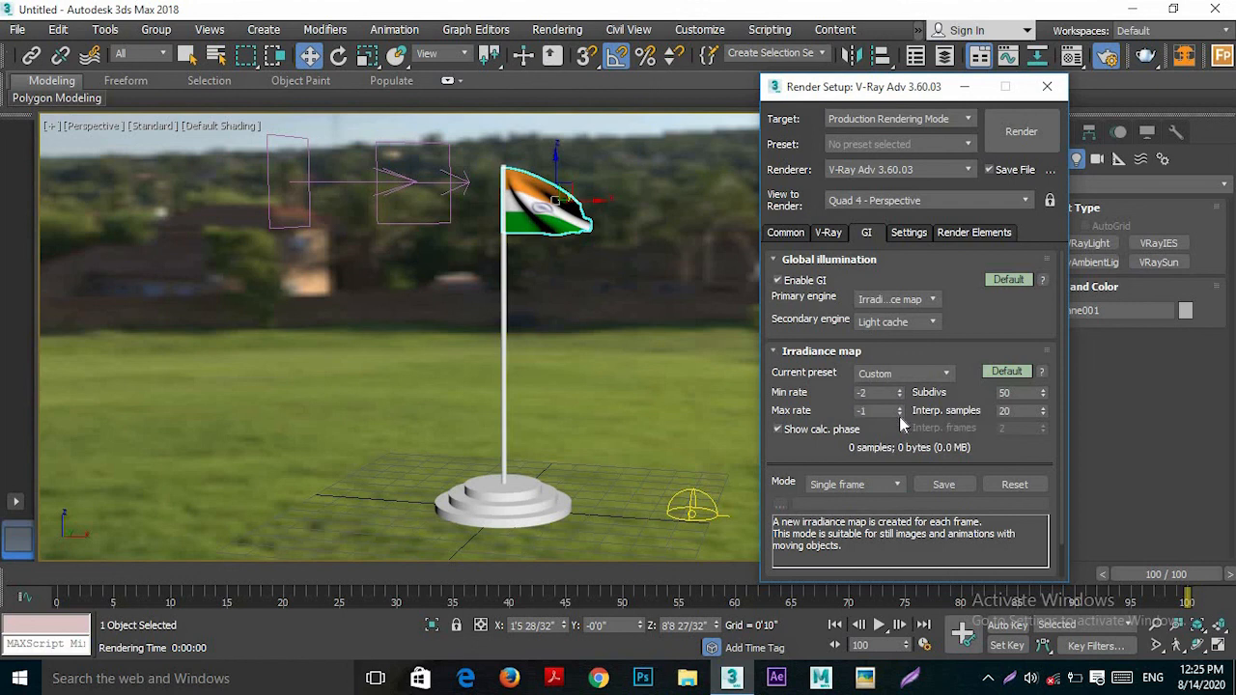
left_click(917, 232)
left_click(1037, 140)
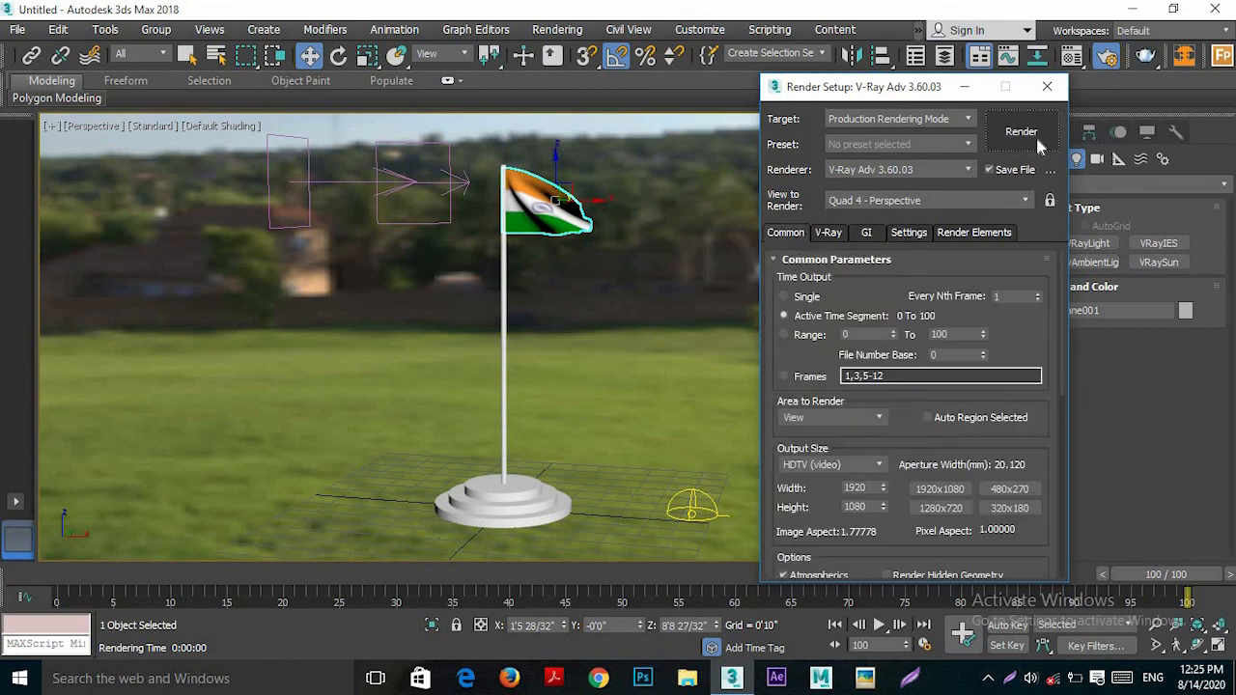